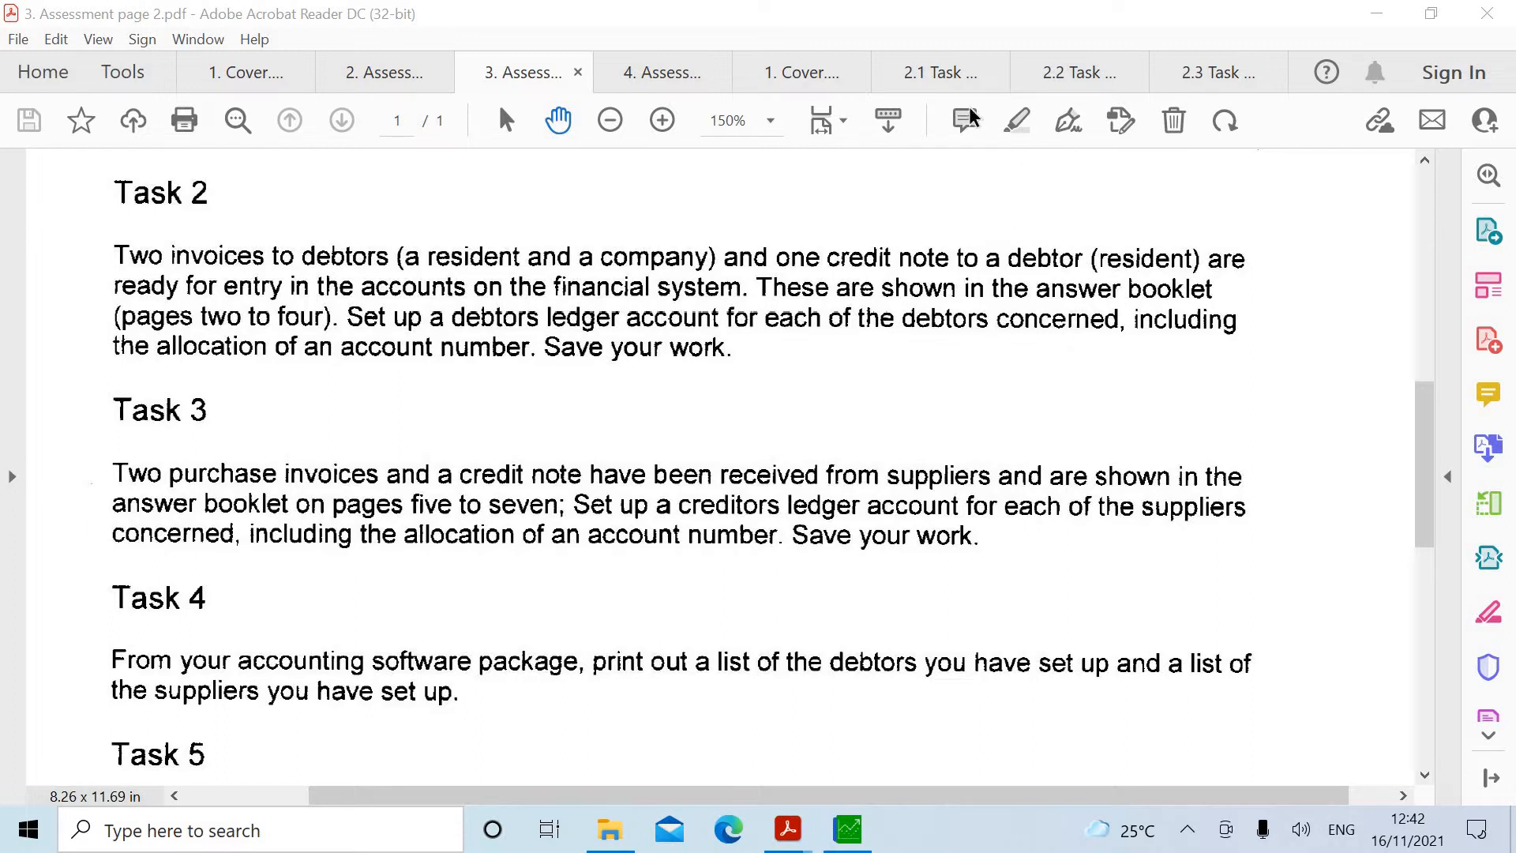
Review the answer booklet's cover and the Task 2 invoices and credit note, returning to the first invoice.
left_click(814, 72)
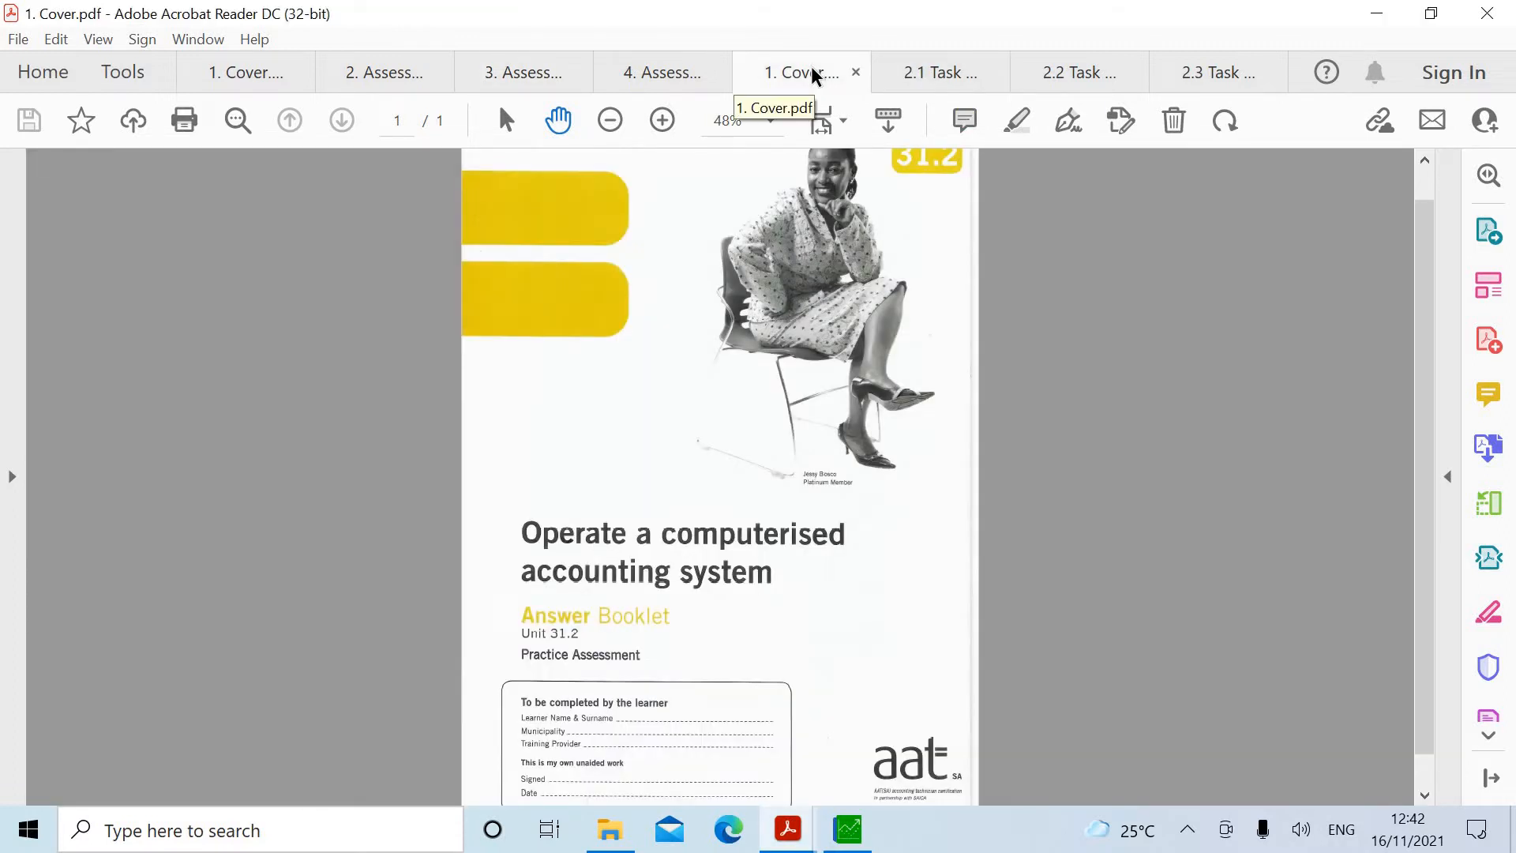
left_click(912, 79)
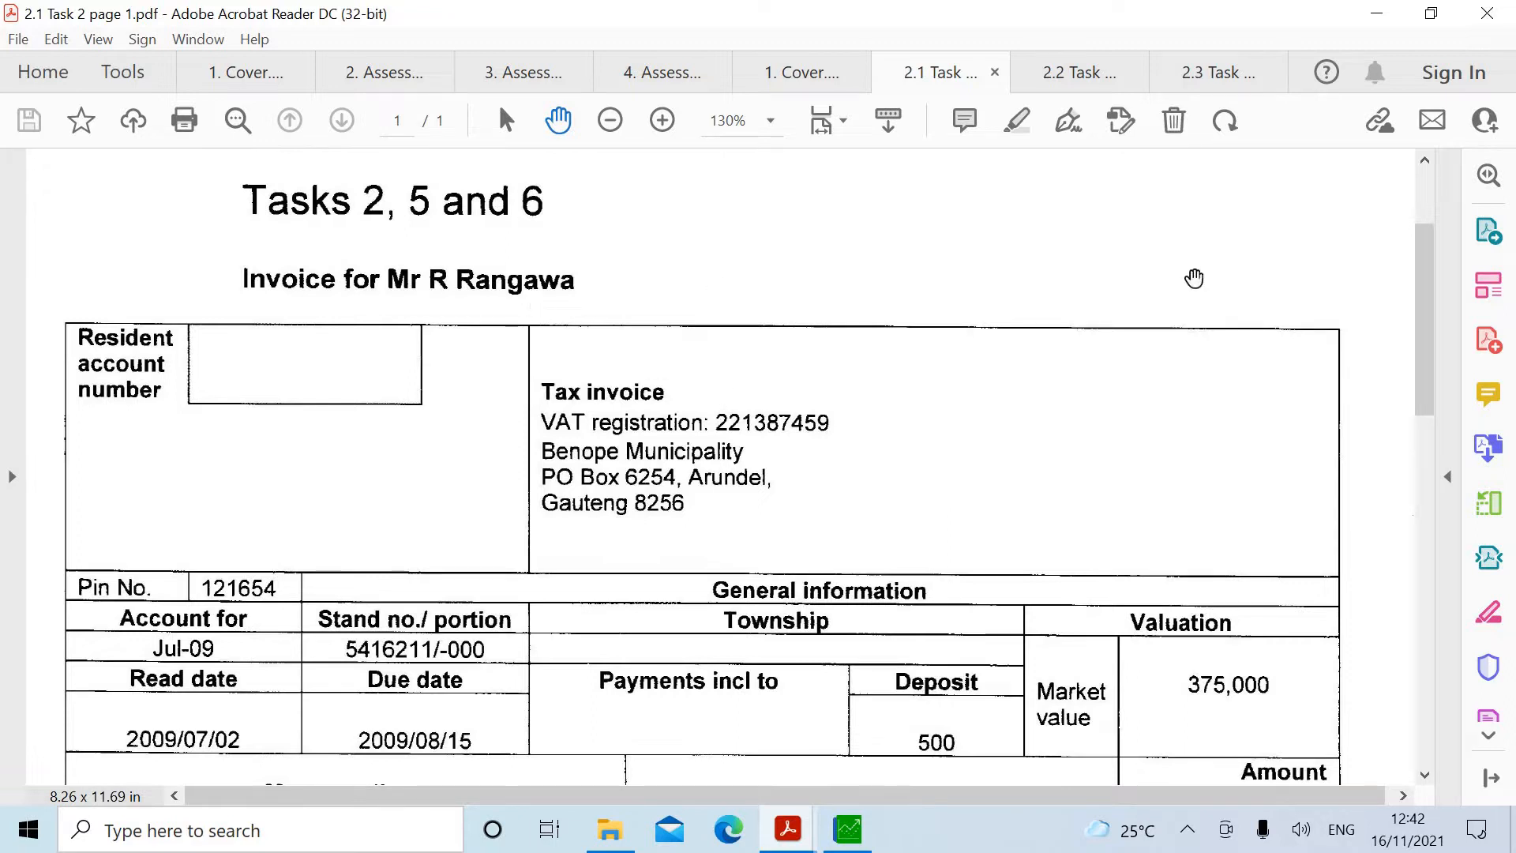
left_click(1048, 79)
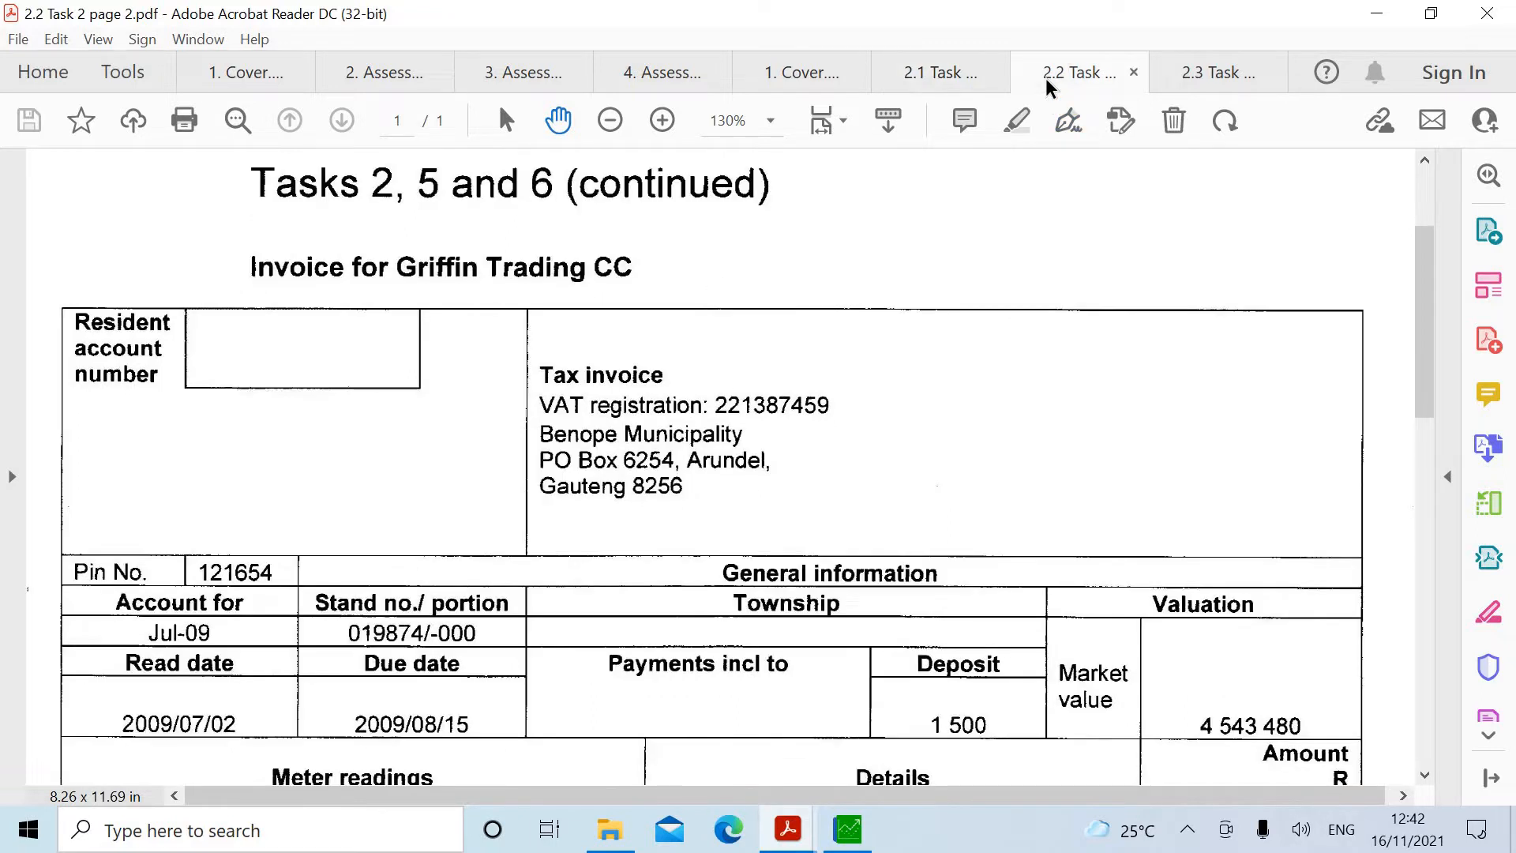
left_click(1187, 82)
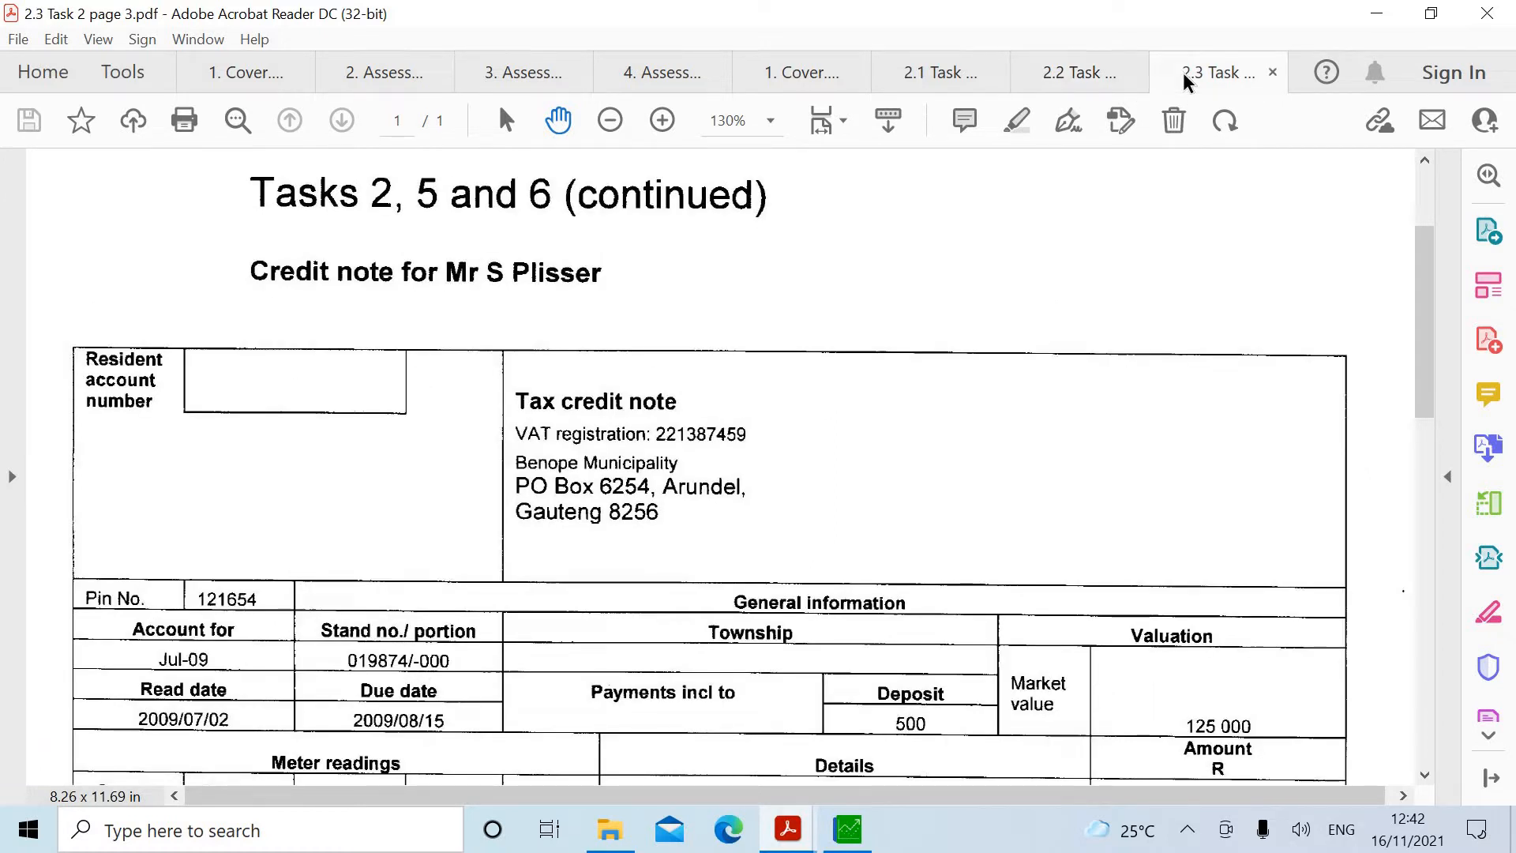
left_click(913, 75)
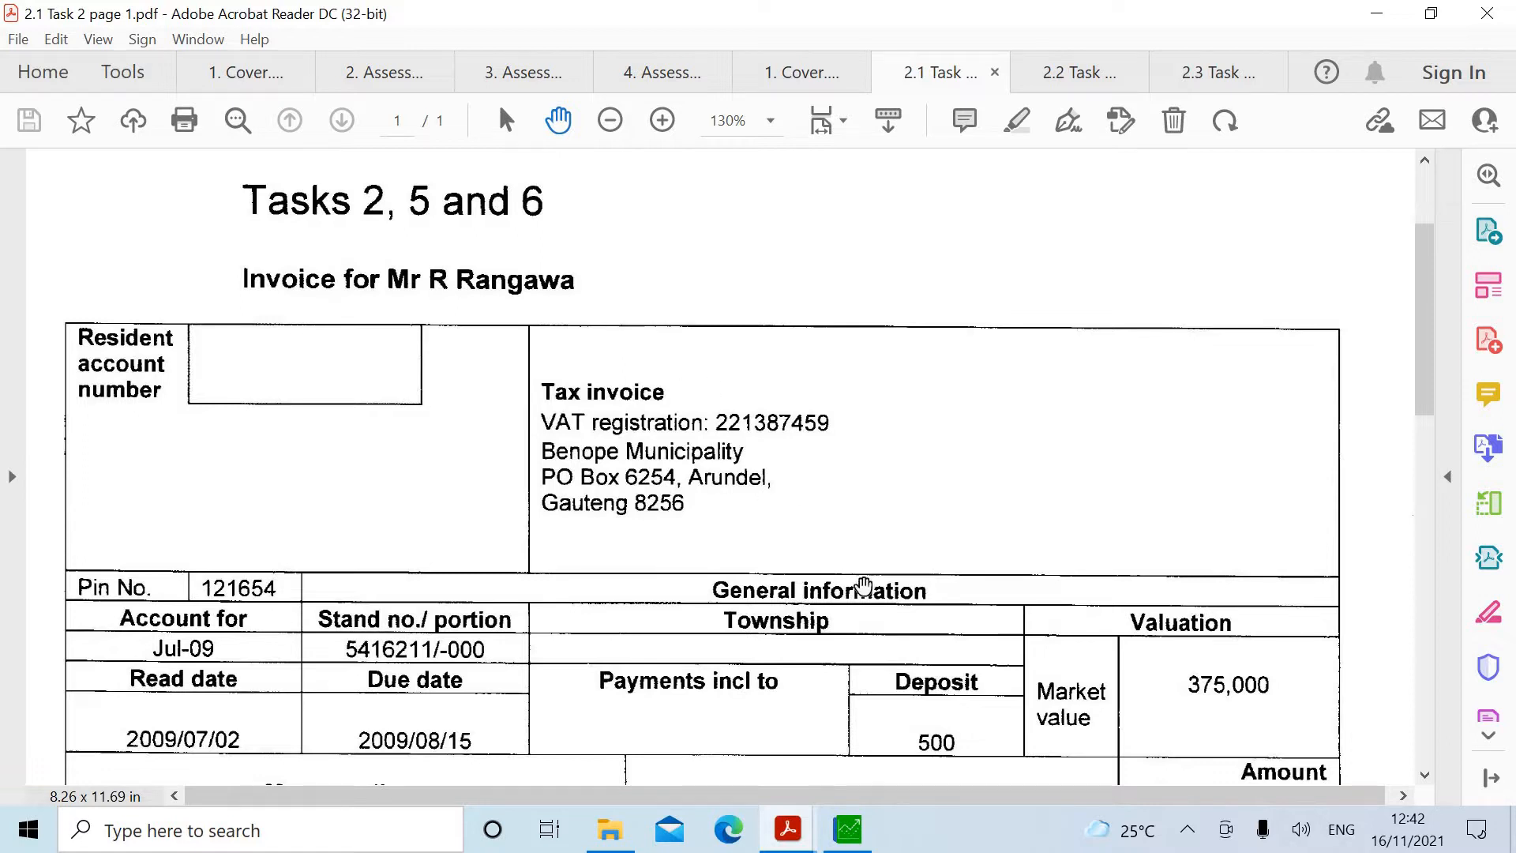
Switch to Sage Pastel and set the educational number in the company parameters to "Your Name AT123".
left_click(845, 833)
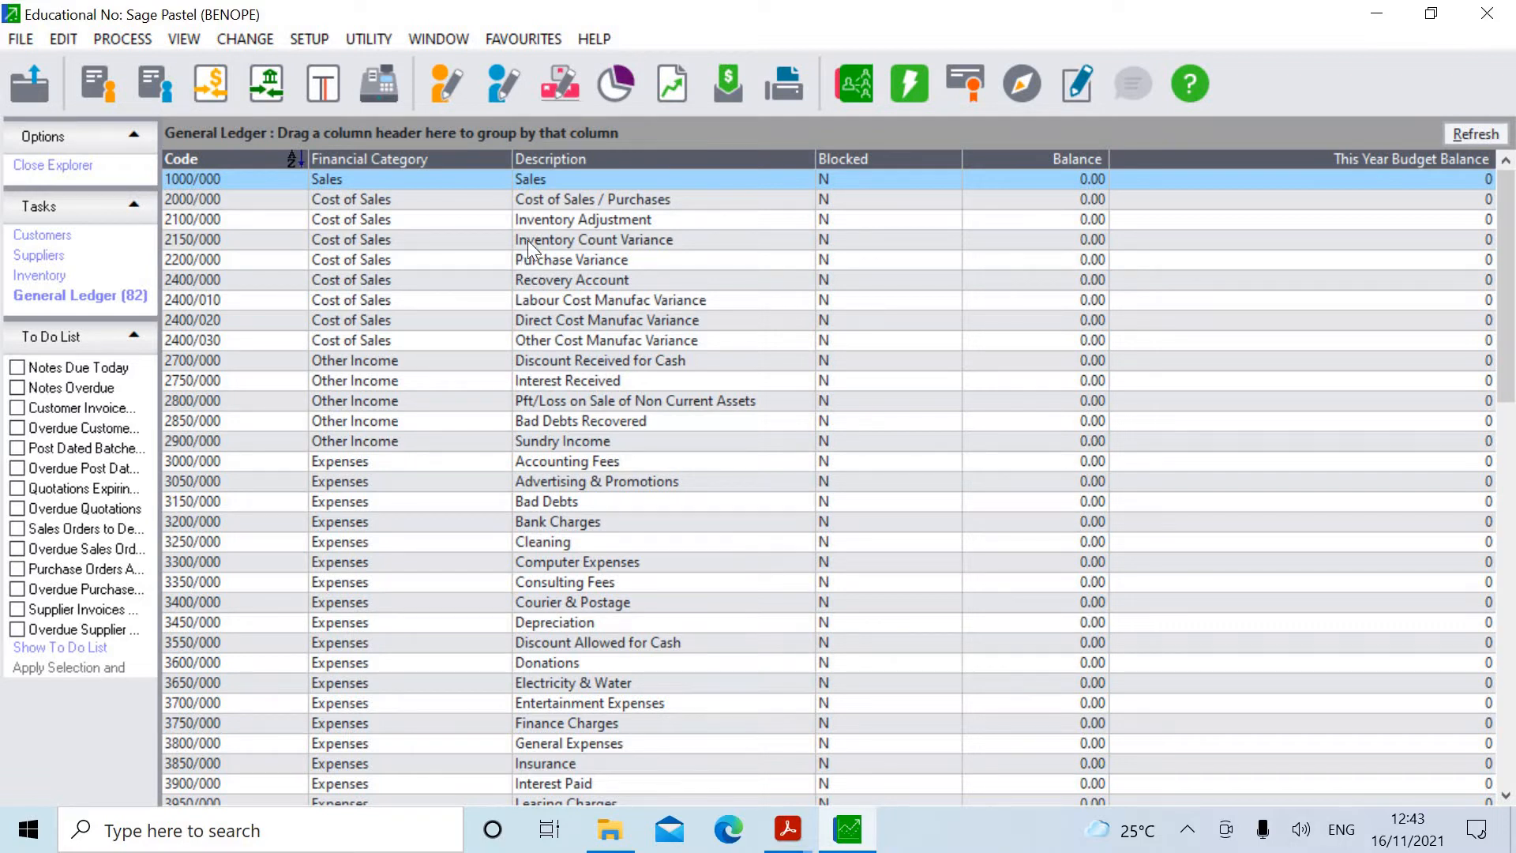
left_click(321, 44)
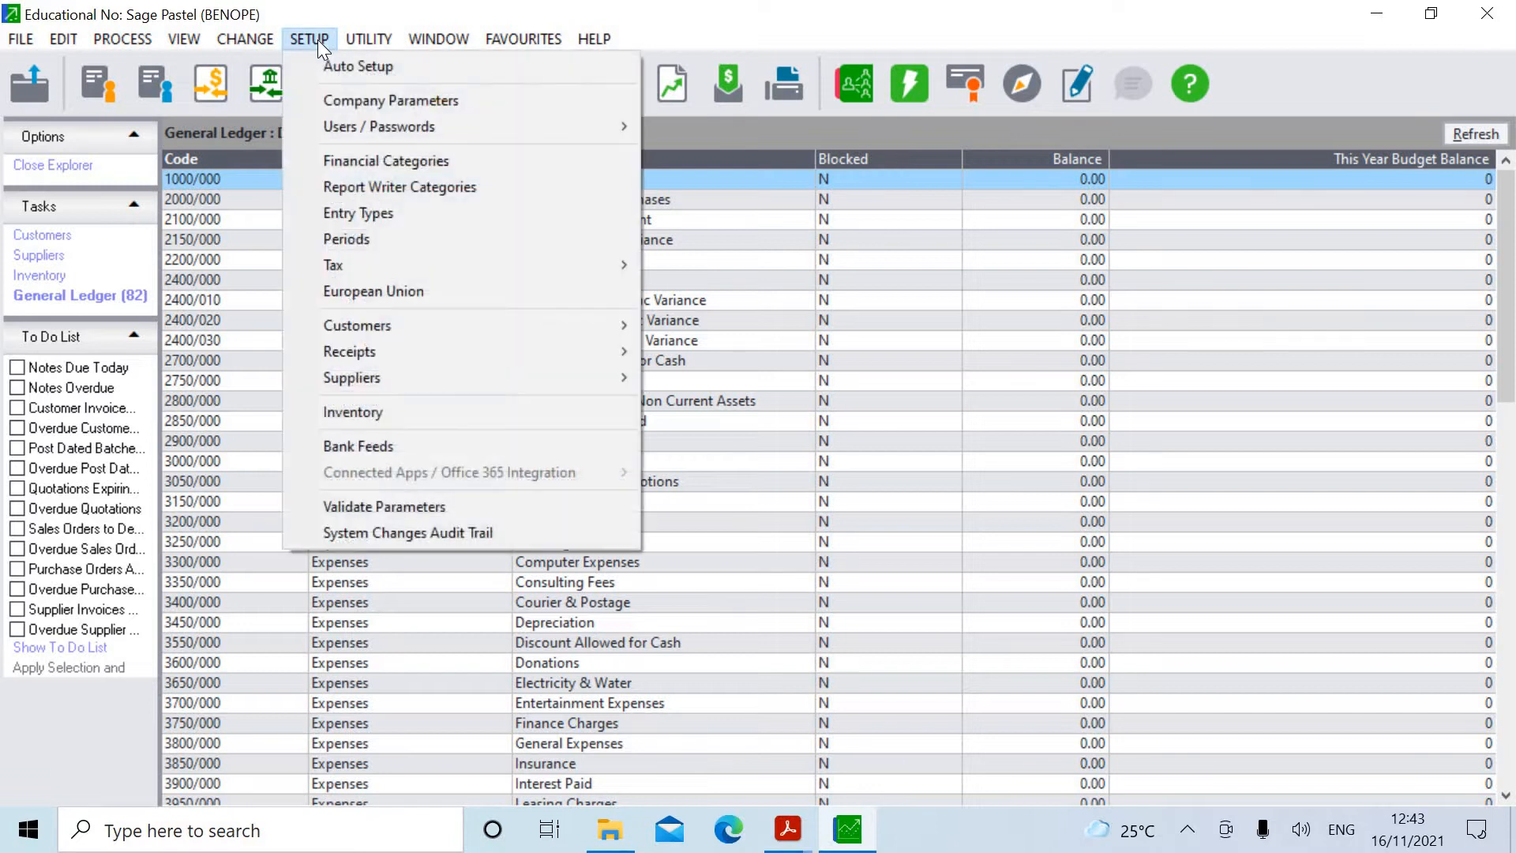
left_click(351, 101)
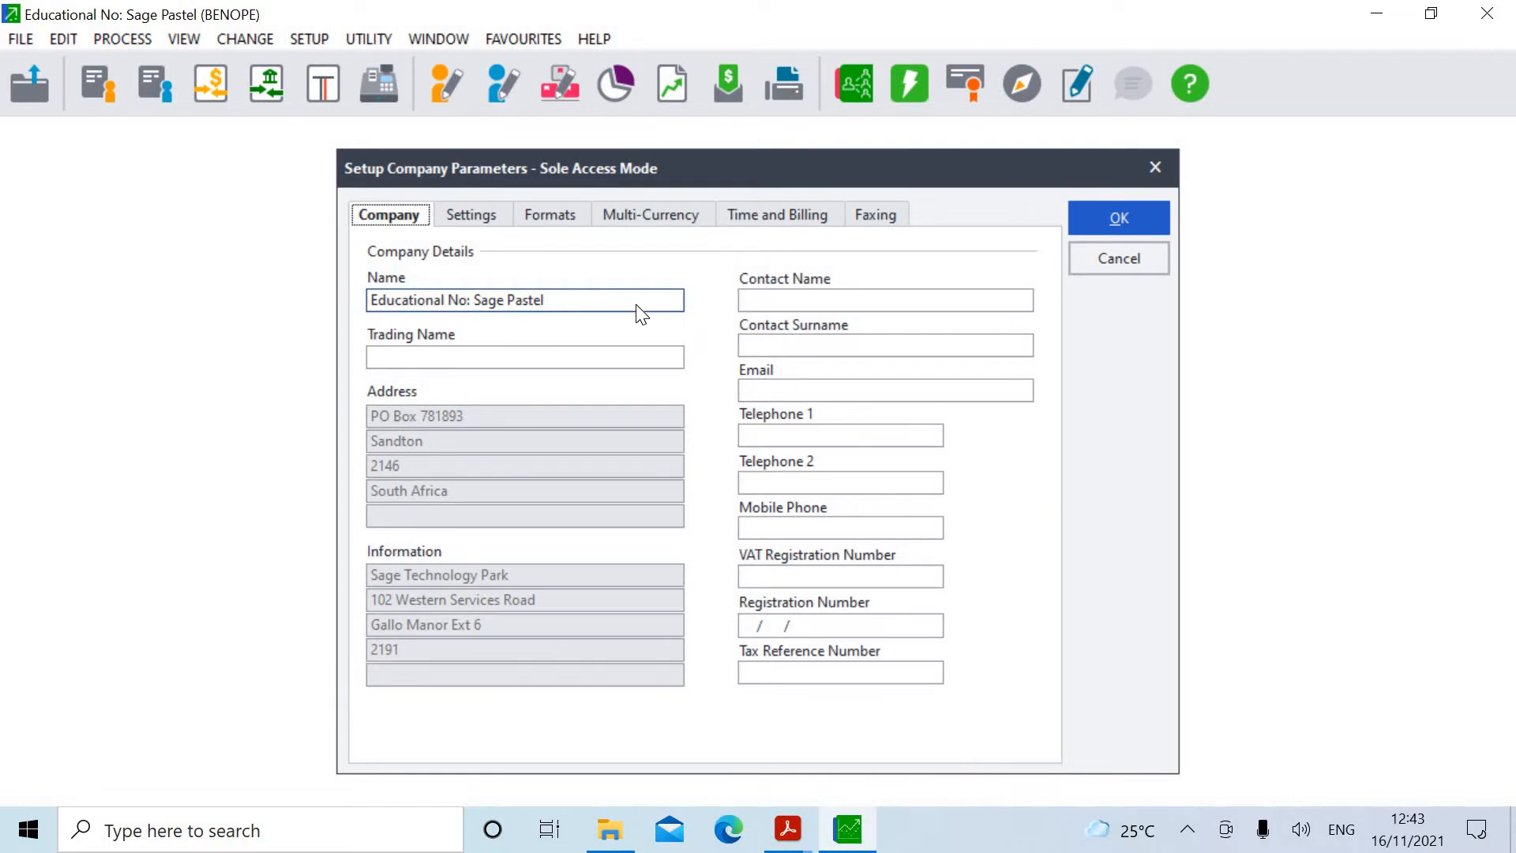
left_click(638, 305)
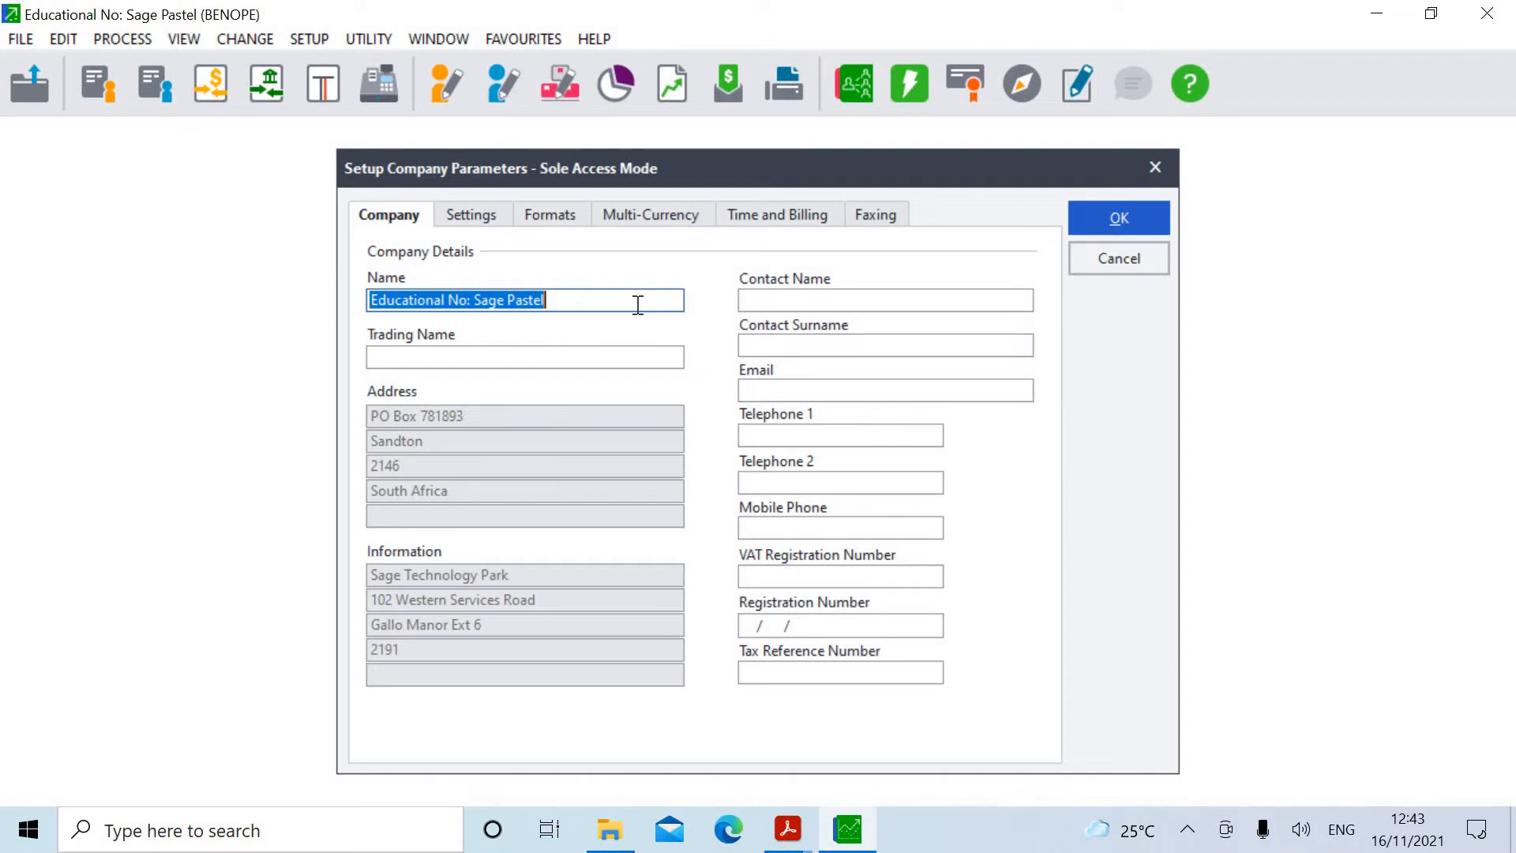
key("BackSpace")
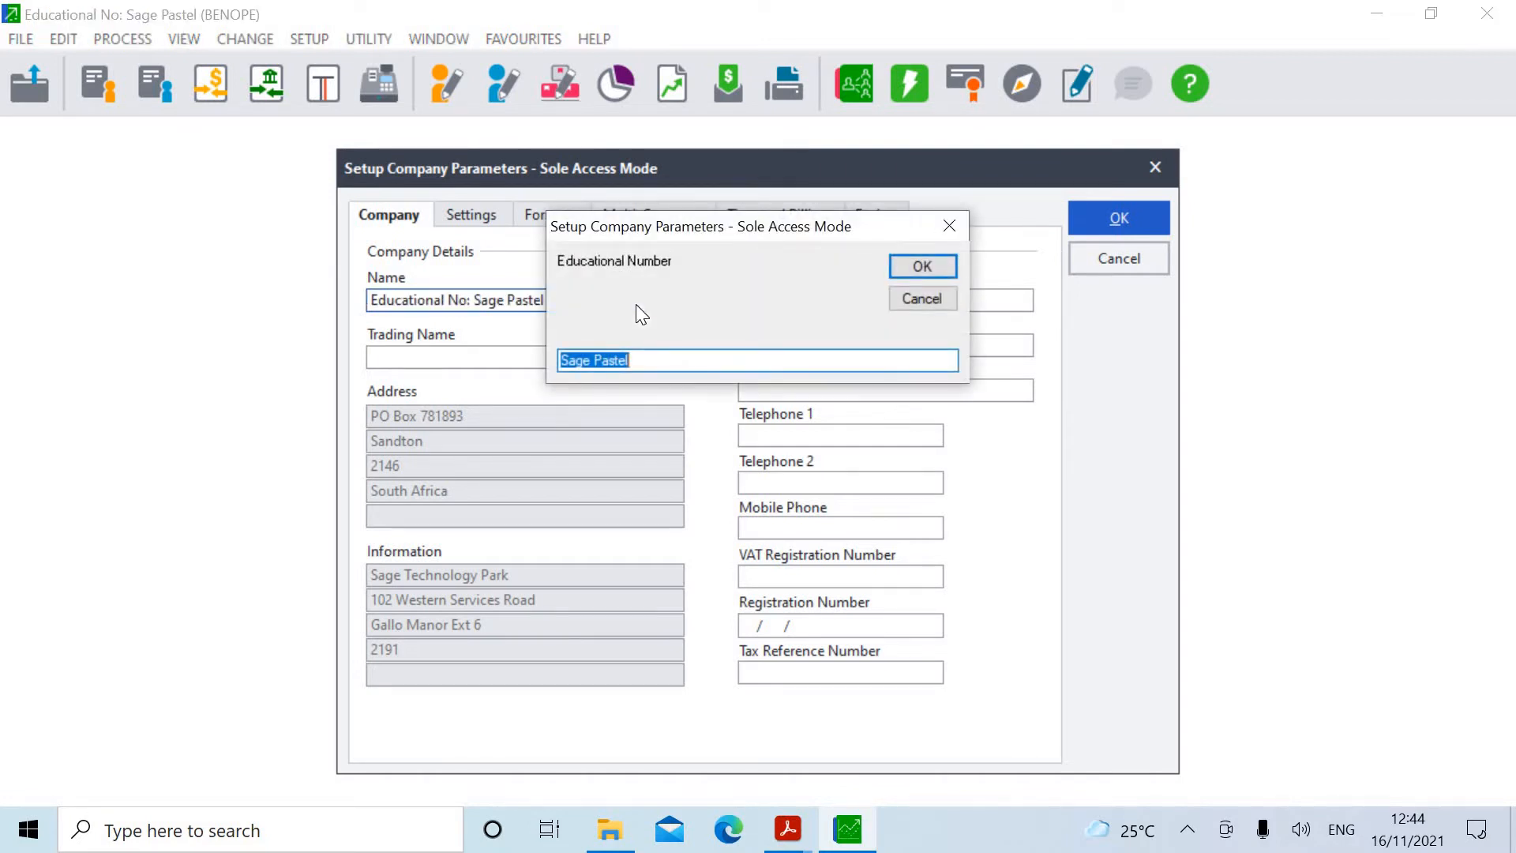
key("BackSpace")
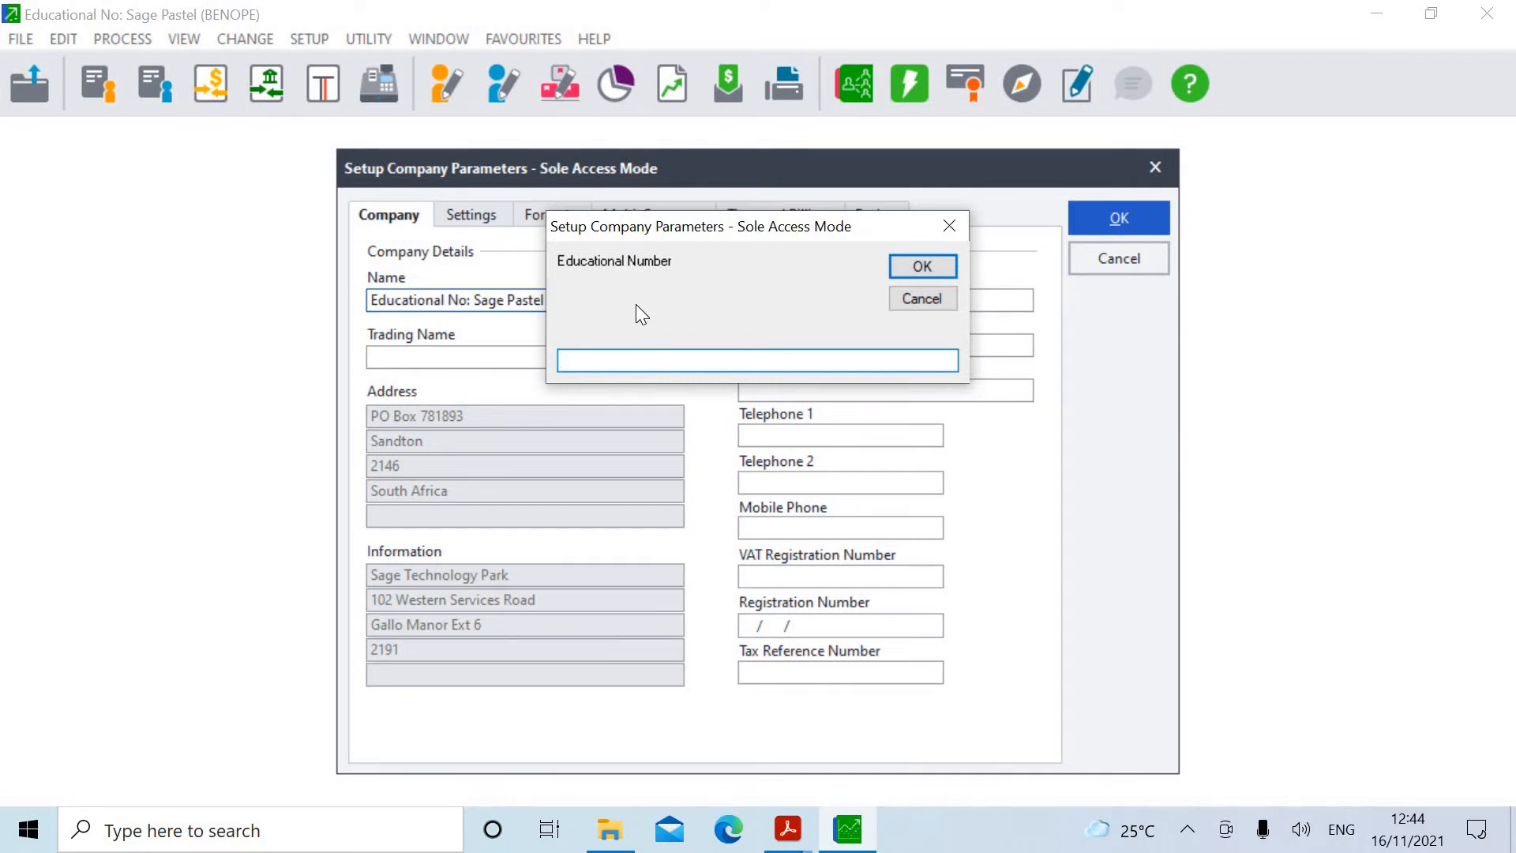
type("Your Name AT123")
left_click(922, 268)
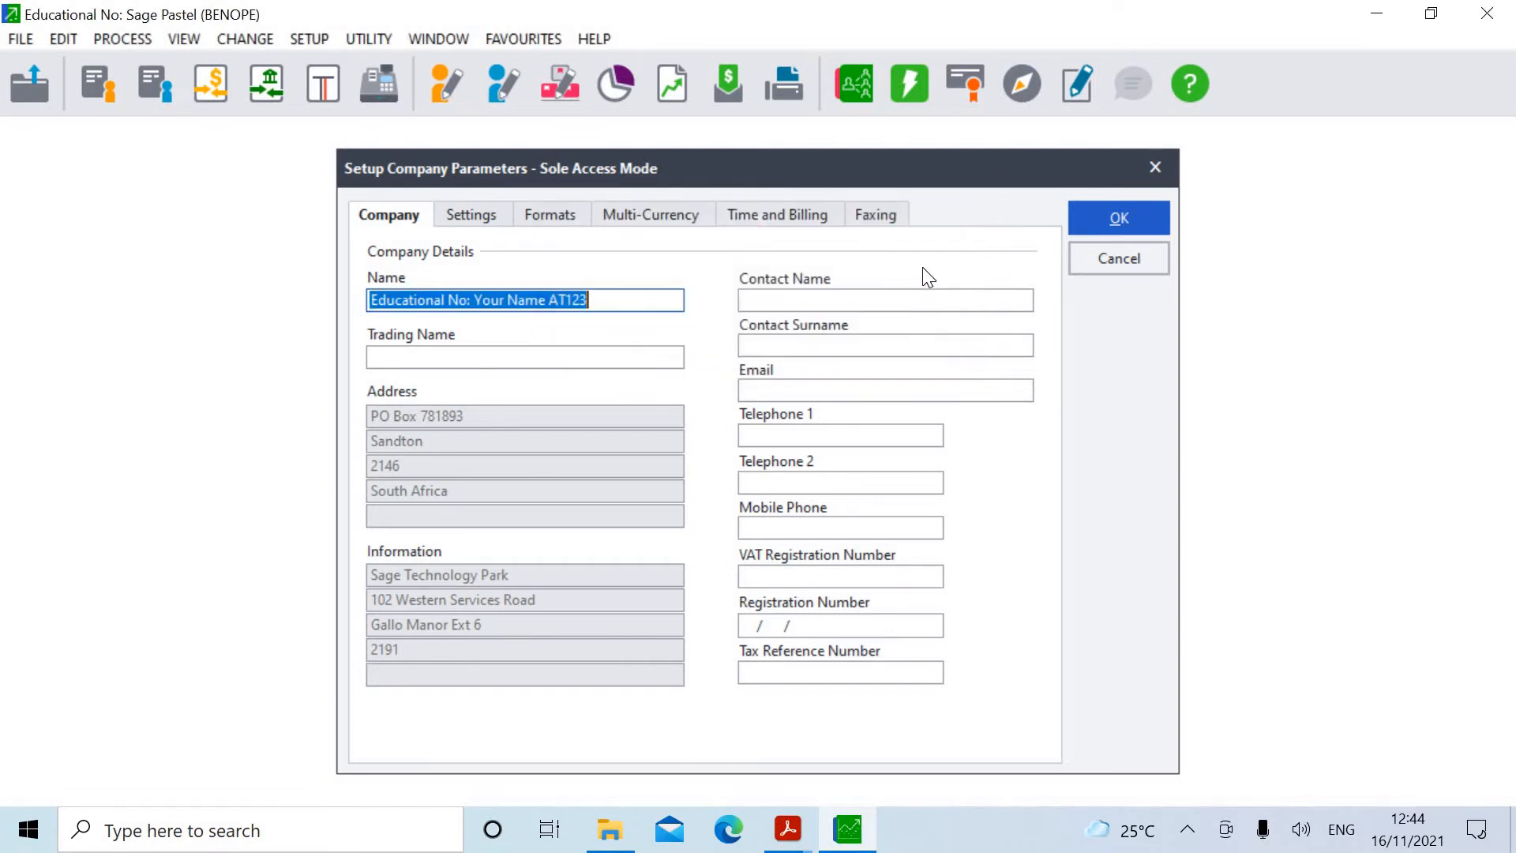
Use one set of document numbers for this company and allow entering your own document numbers.
left_click(472, 215)
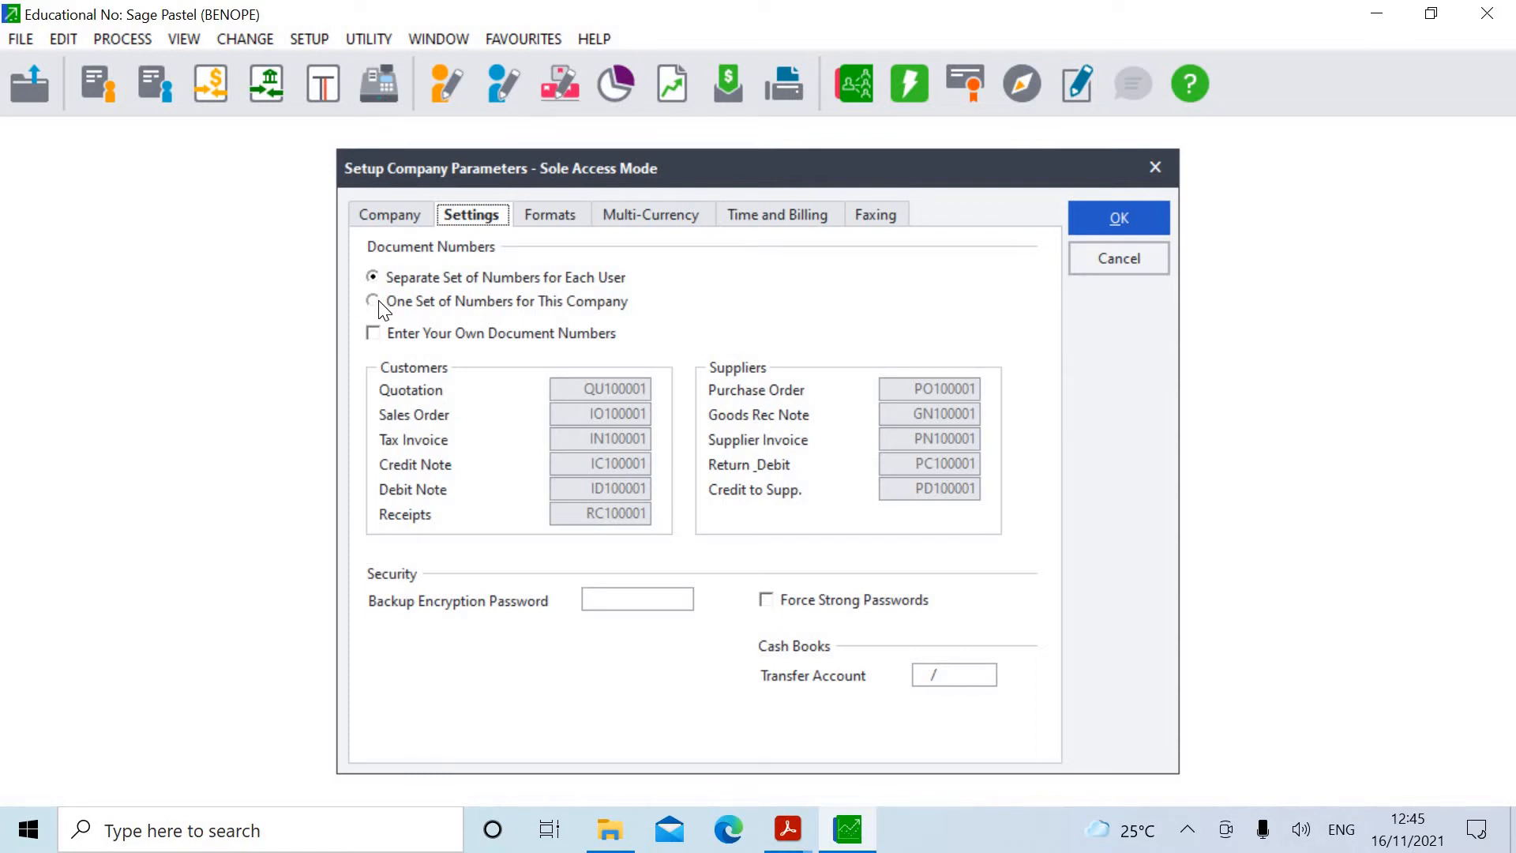
left_click(383, 303)
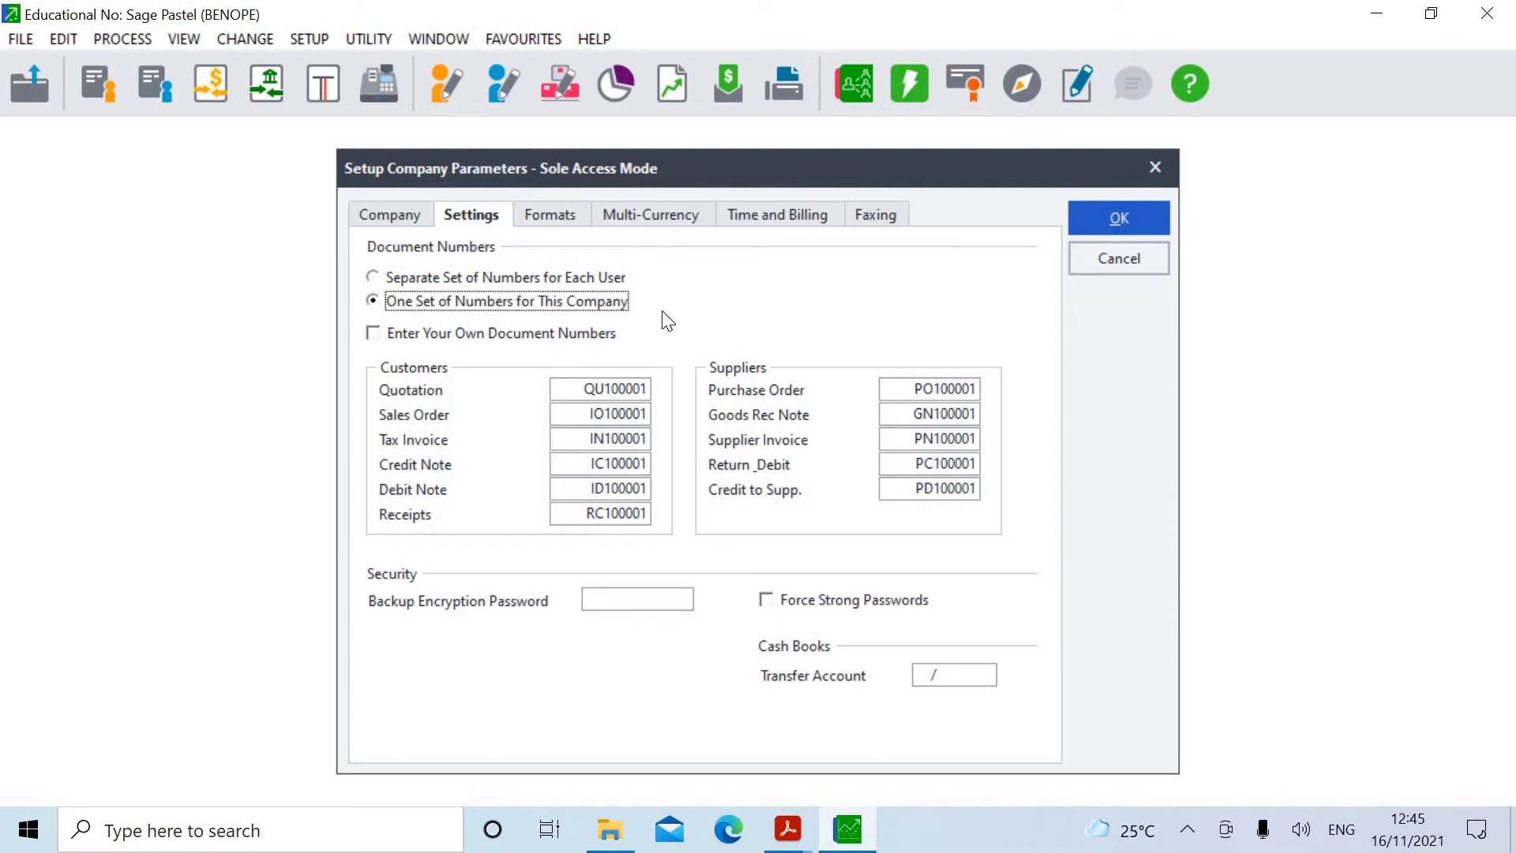
left_click(372, 335)
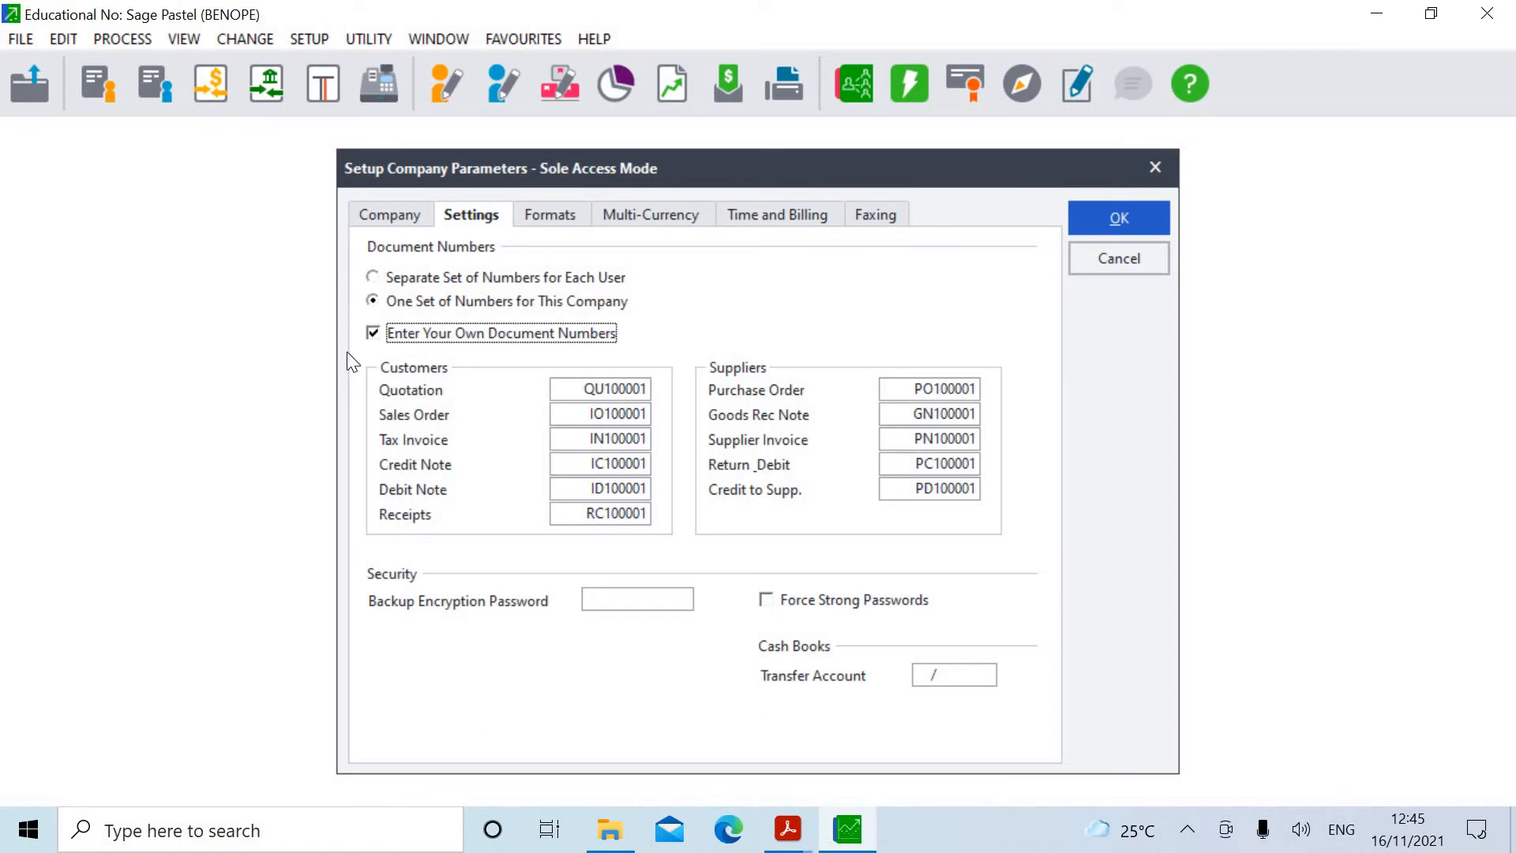
Set the general ledger currency symbol to R and save the company parameters.
left_click(544, 223)
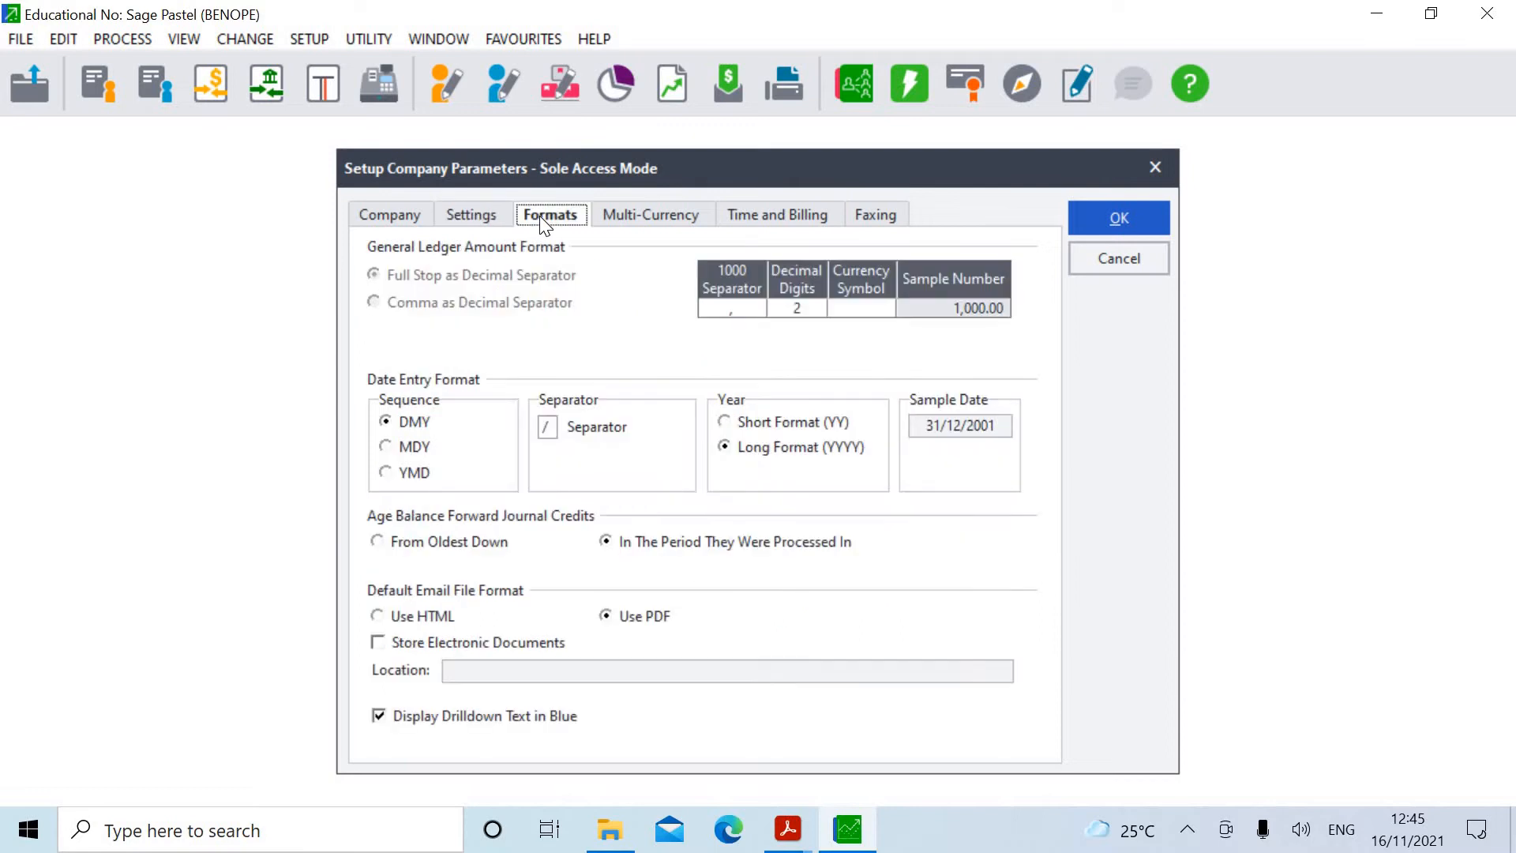
left_click(858, 316)
type("R")
key("Tab")
left_click(1122, 225)
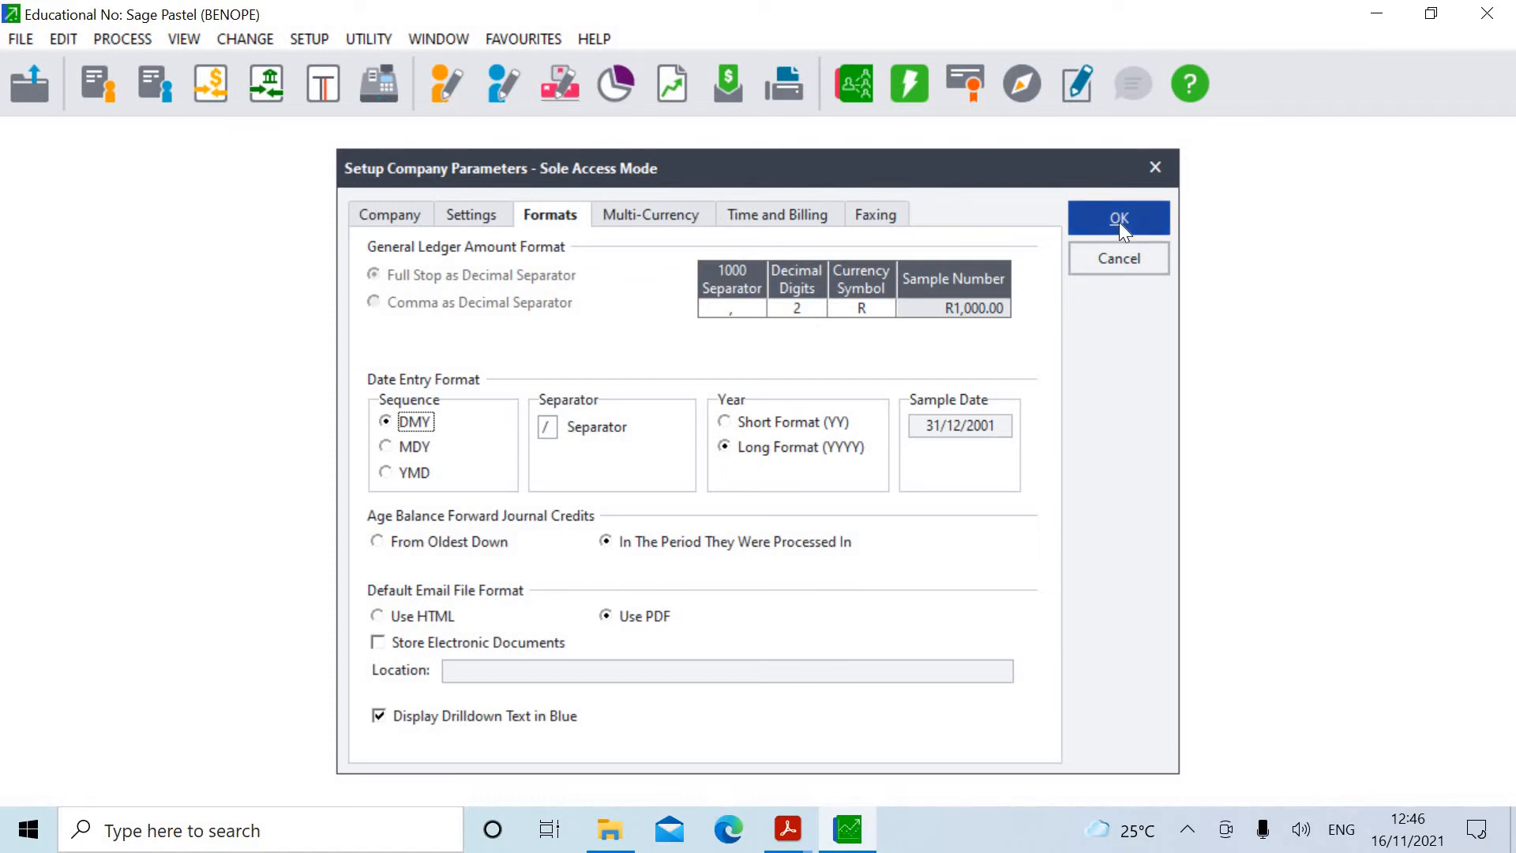
left_click(1120, 221)
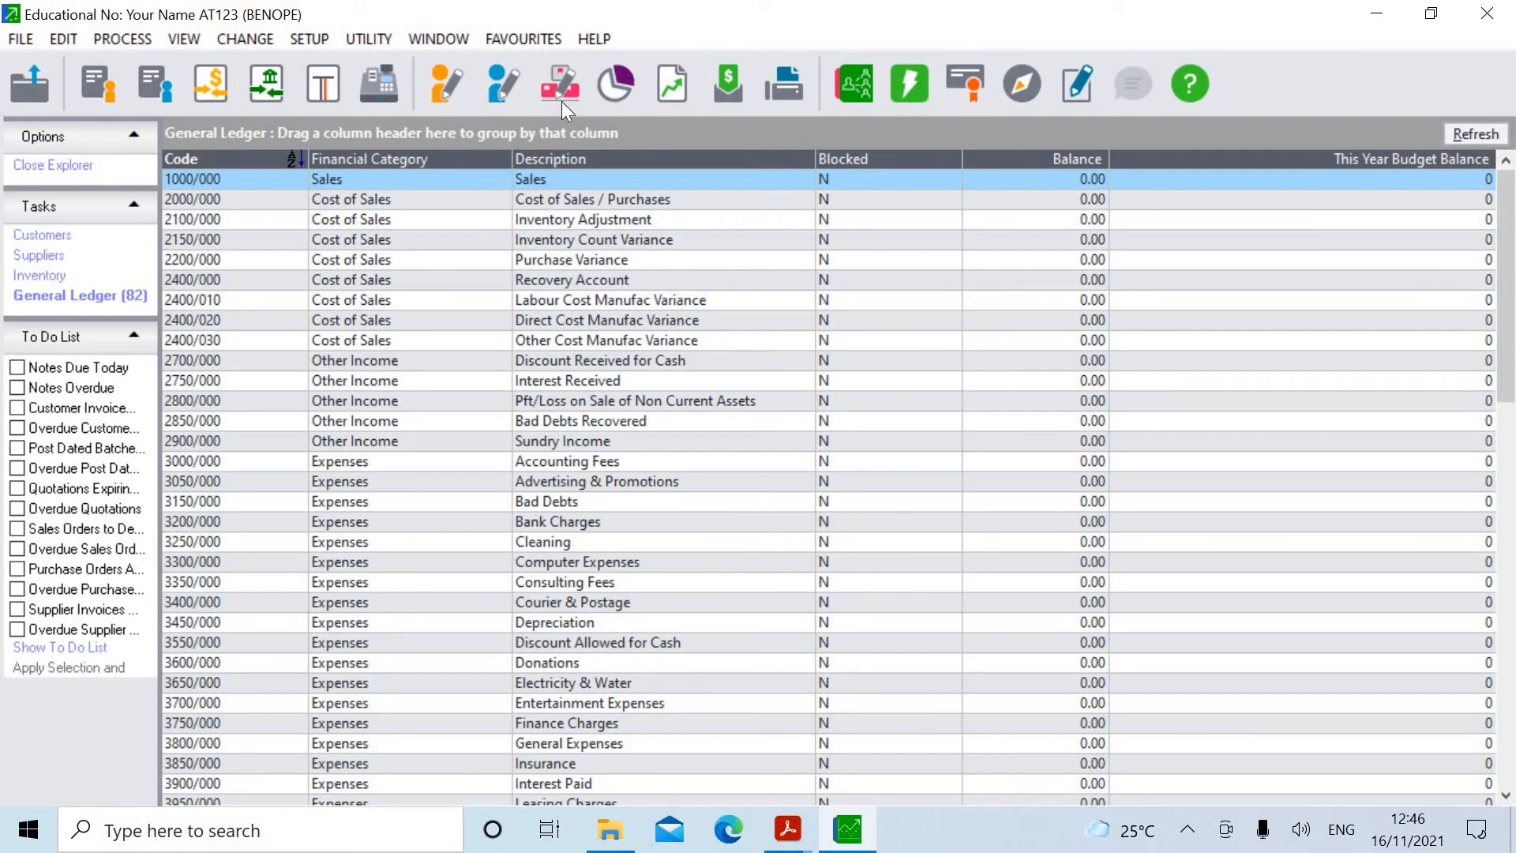
Enable Contra in Detail for the CB 1 Payments and CB 1 Receipts entry types and save the entry types.
left_click(317, 38)
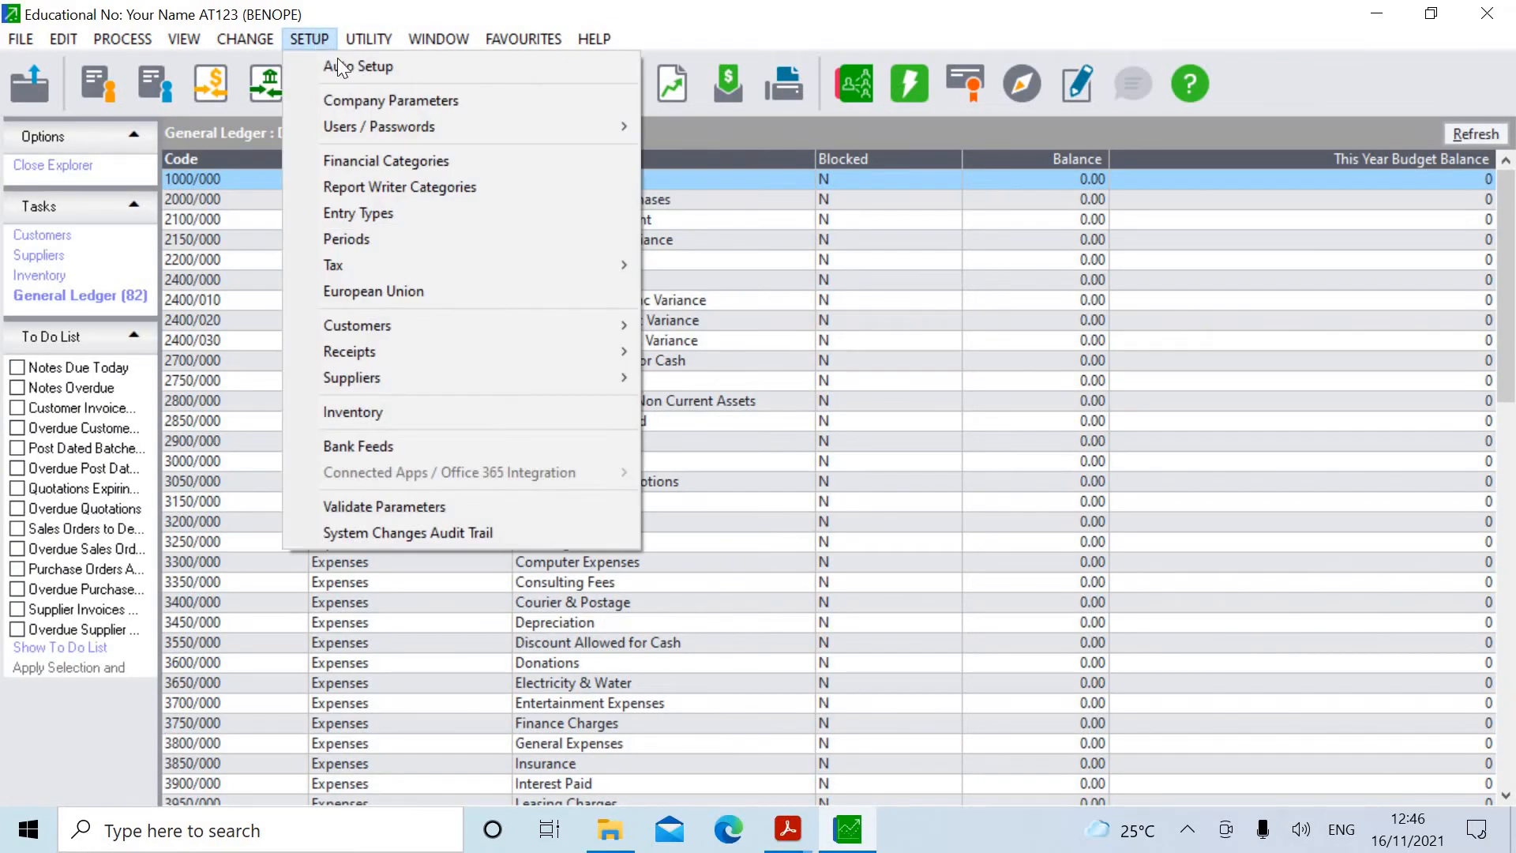
left_click(393, 211)
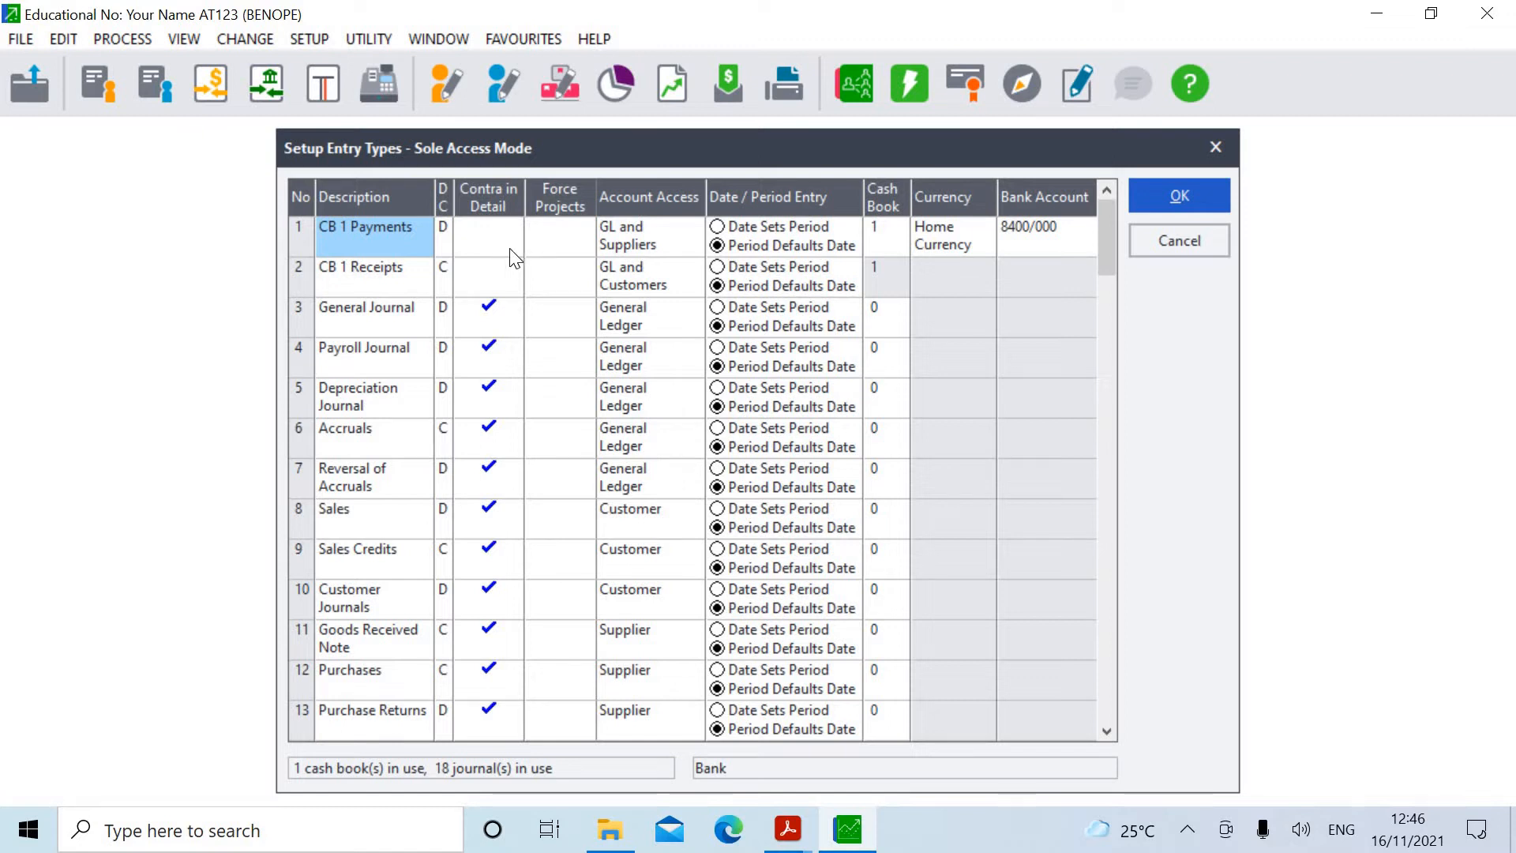
left_click(489, 241)
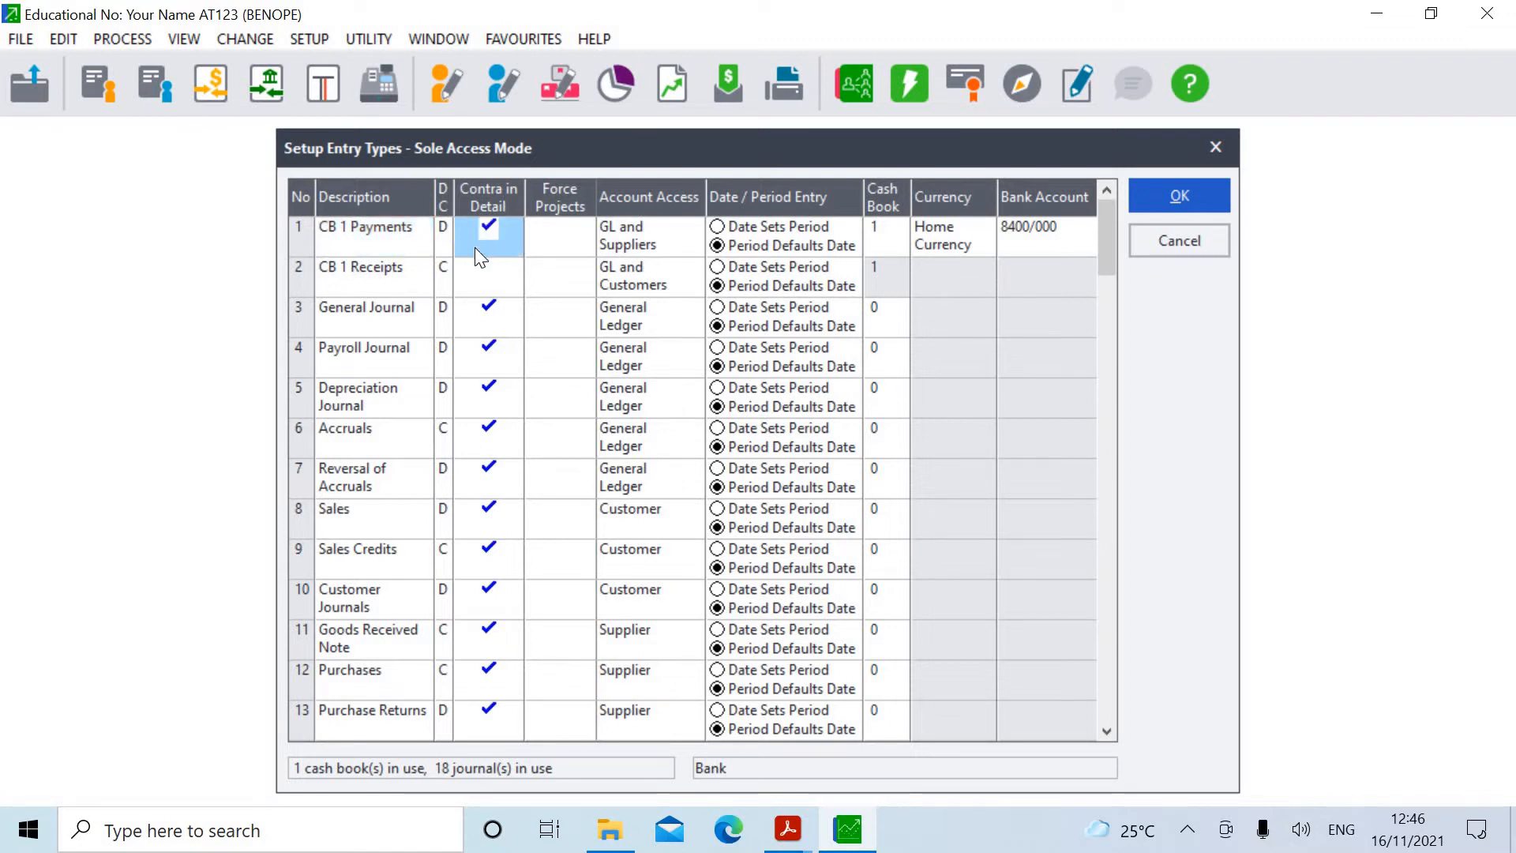
left_click(490, 291)
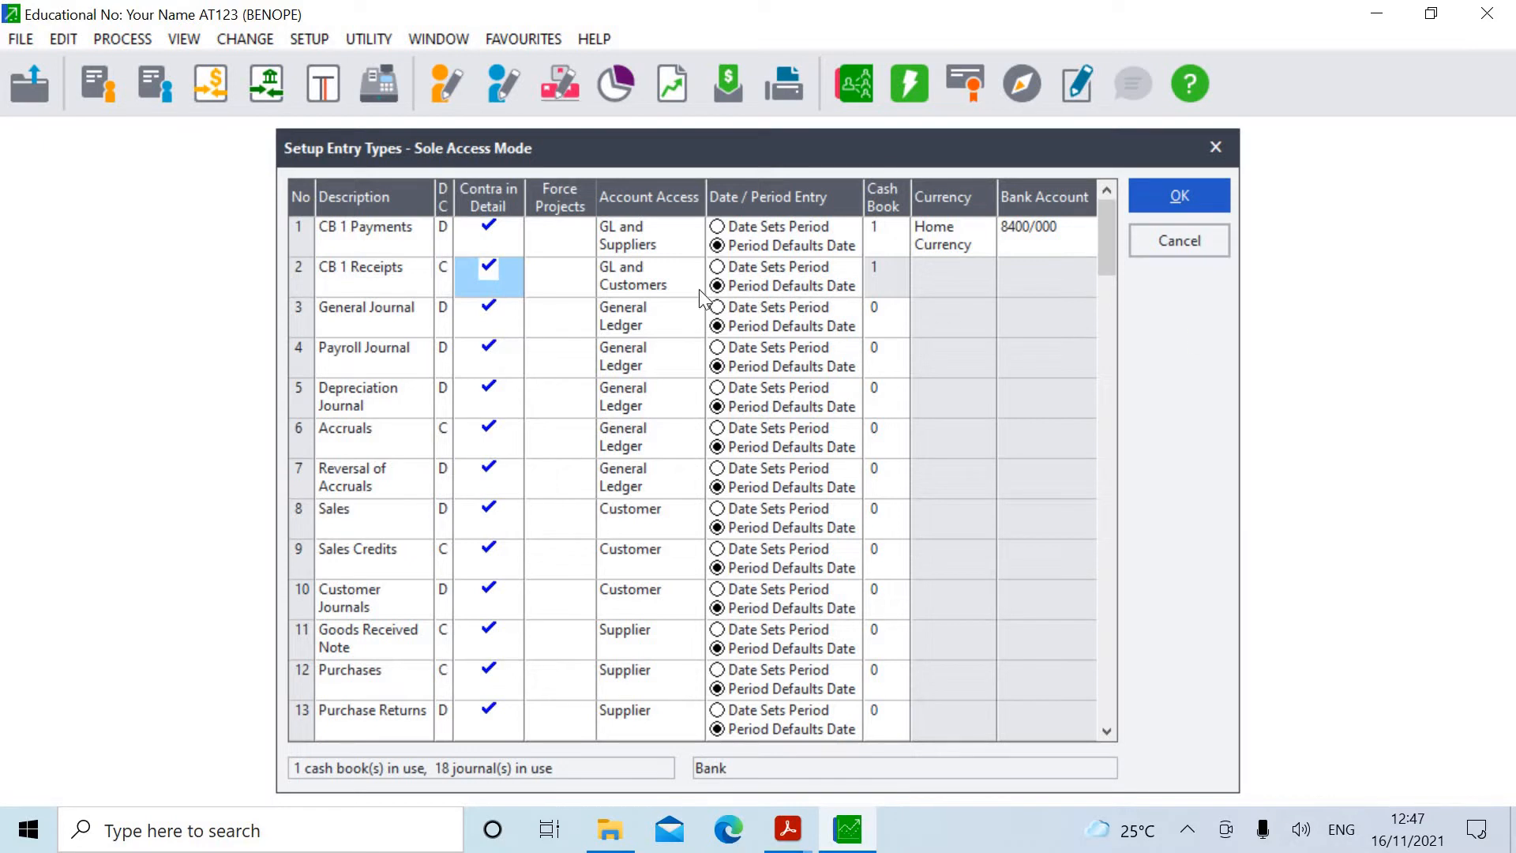
left_click(1183, 192)
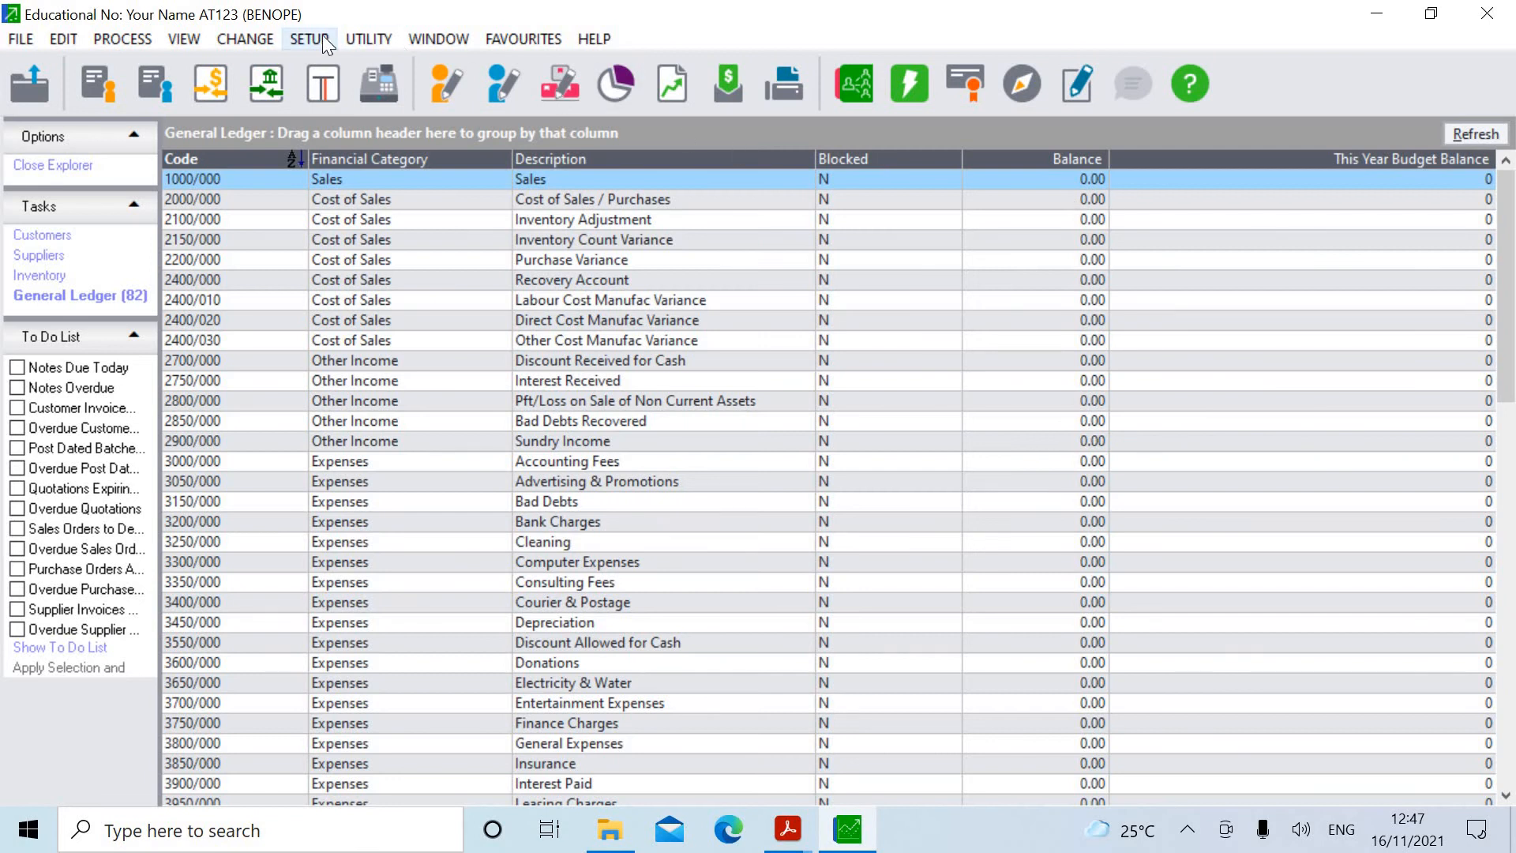
In the general tax settings' percentages, set the end date of Vat - Standard rated to 30/06/2022.
left_click(322, 35)
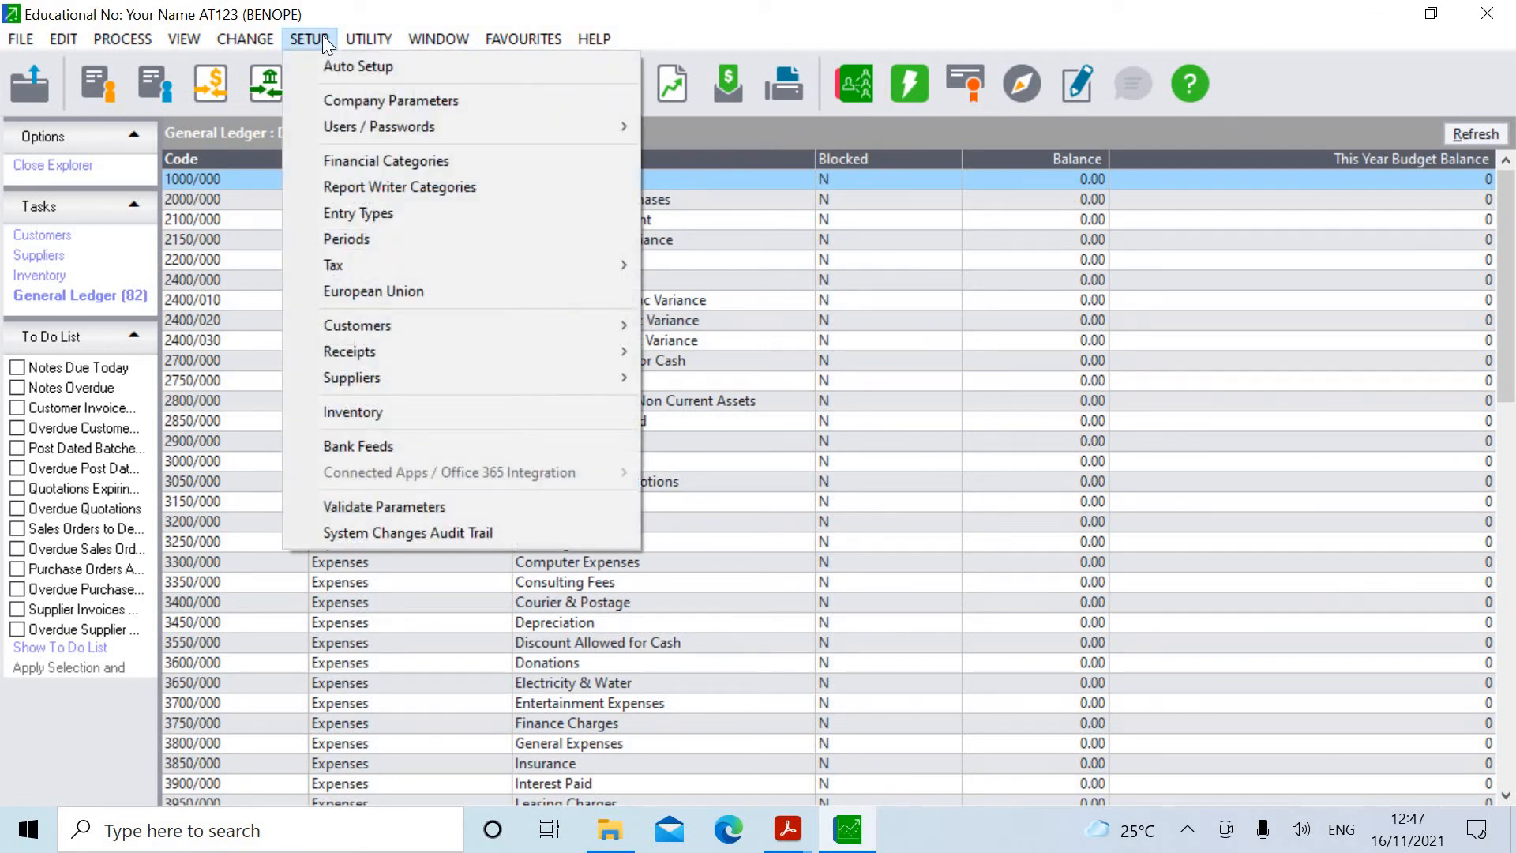
mouse_move(443, 268)
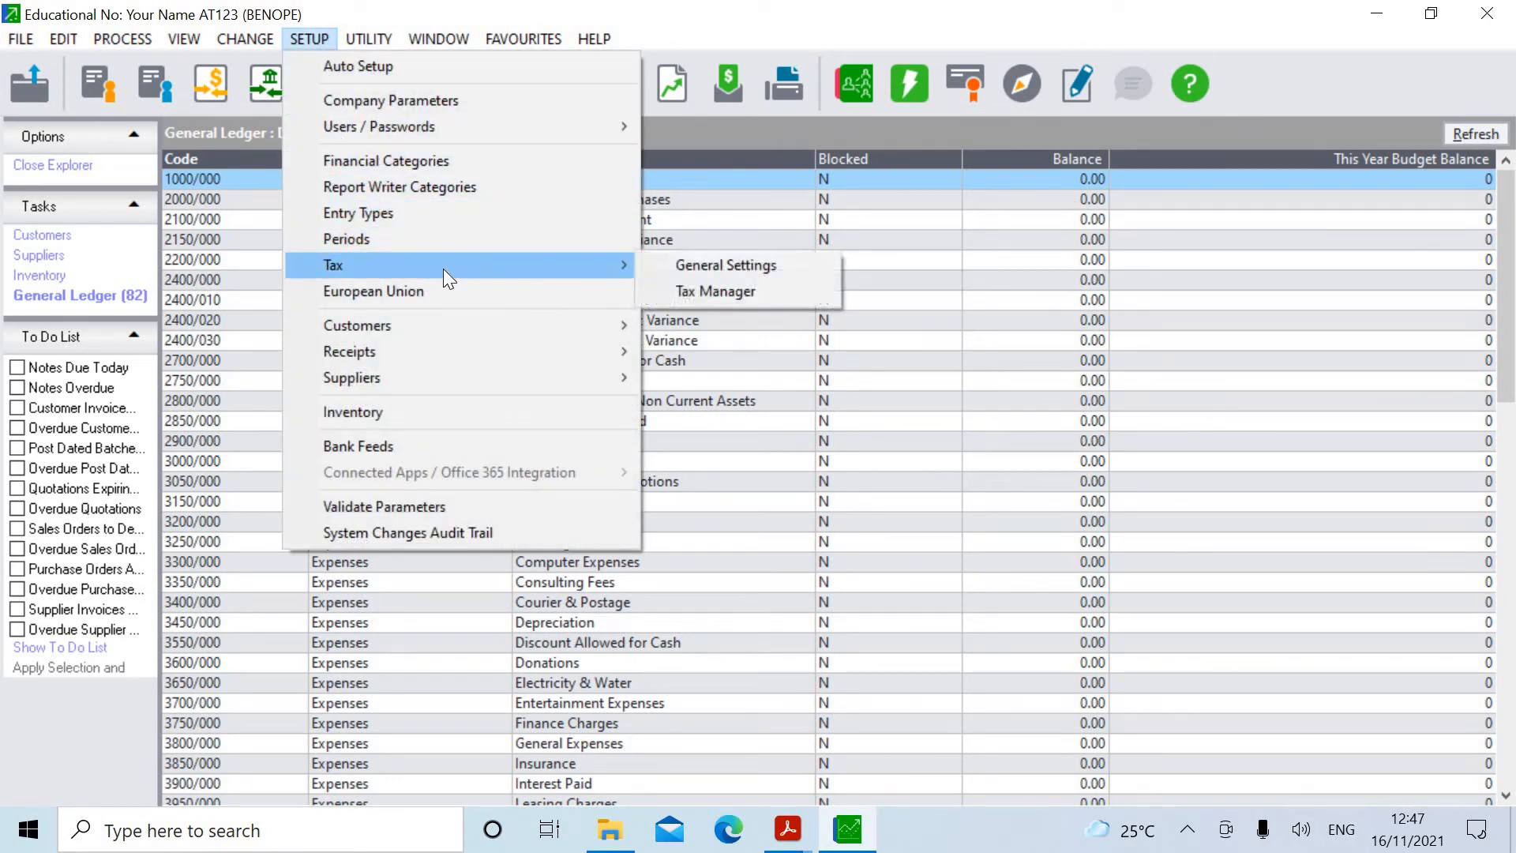
left_click(699, 263)
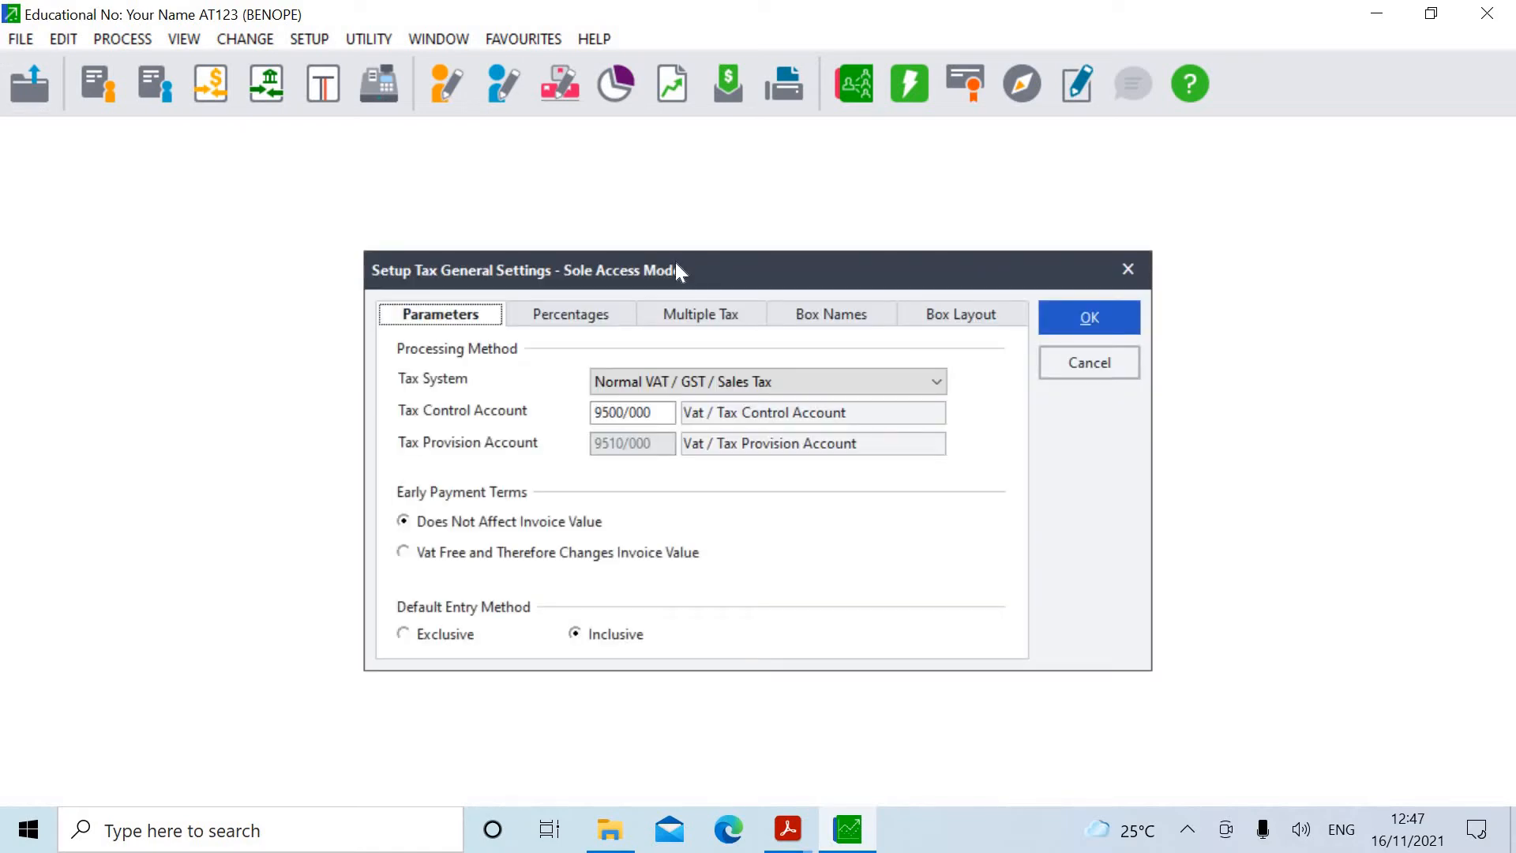
left_click(580, 315)
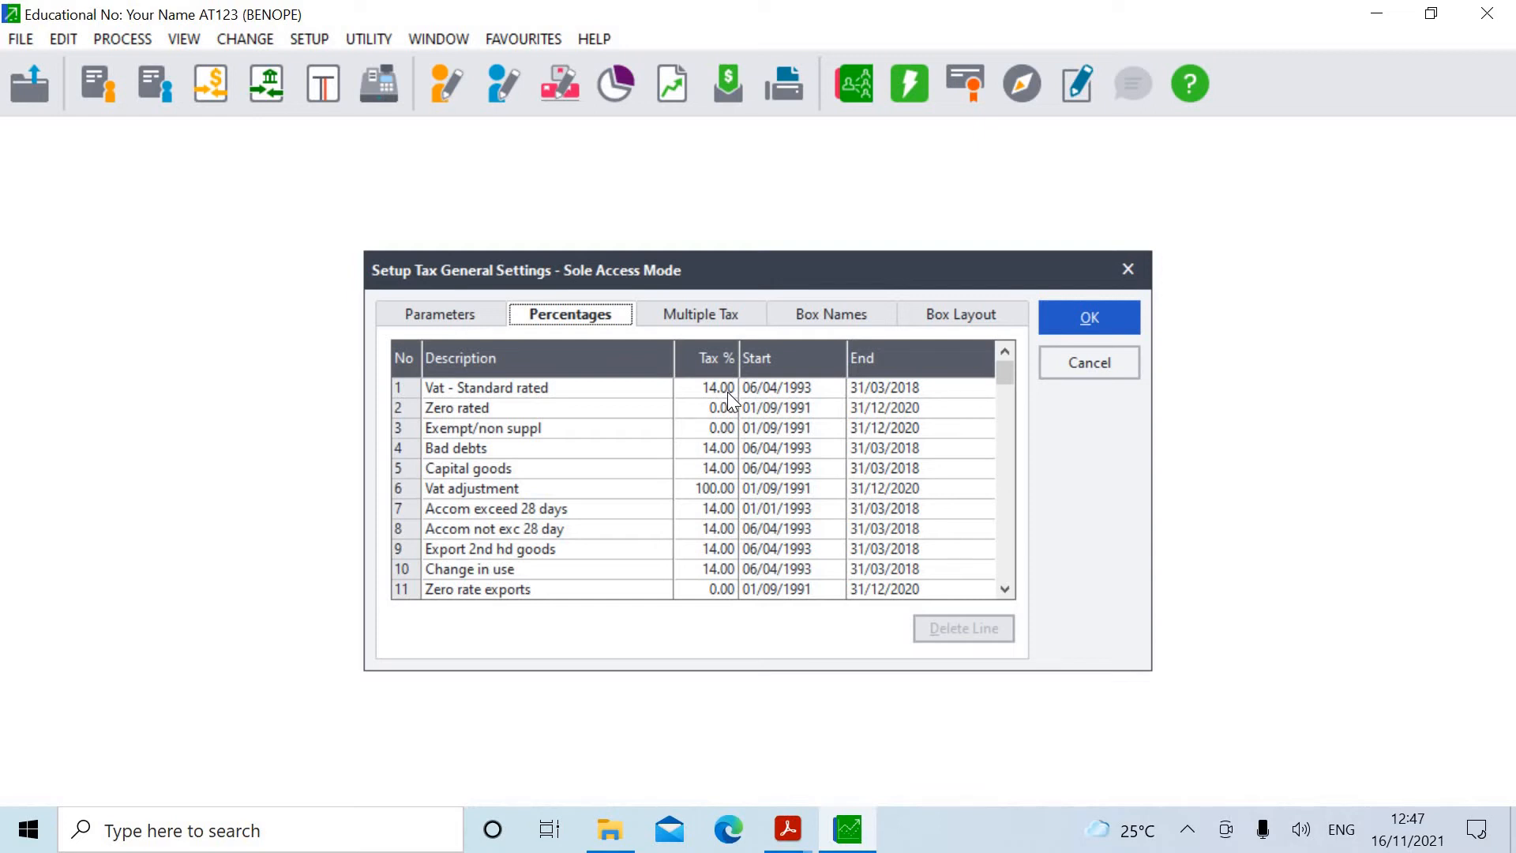
left_click(938, 388)
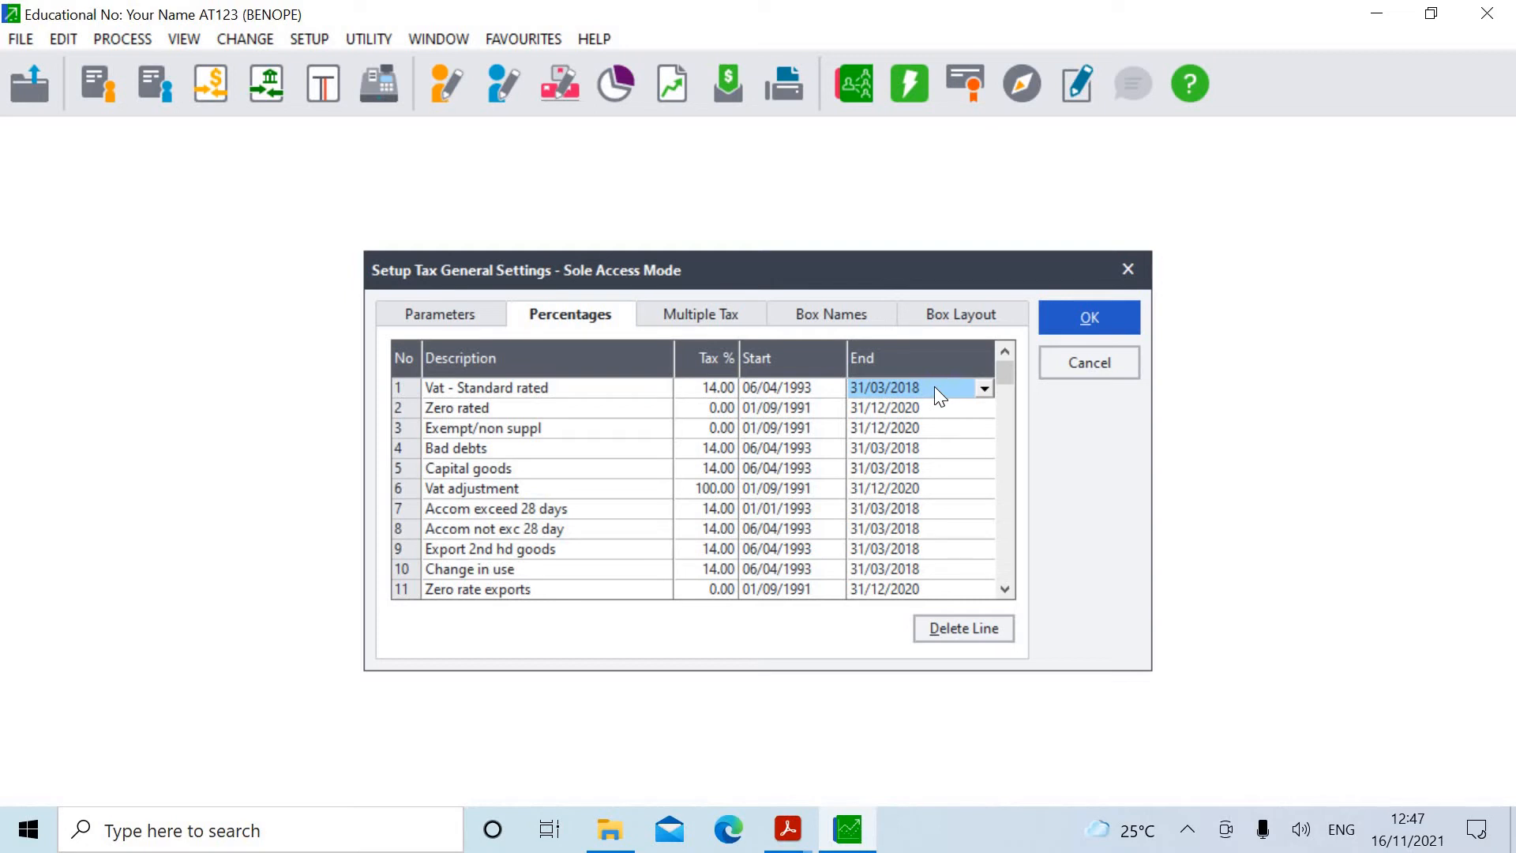
type("30/0")
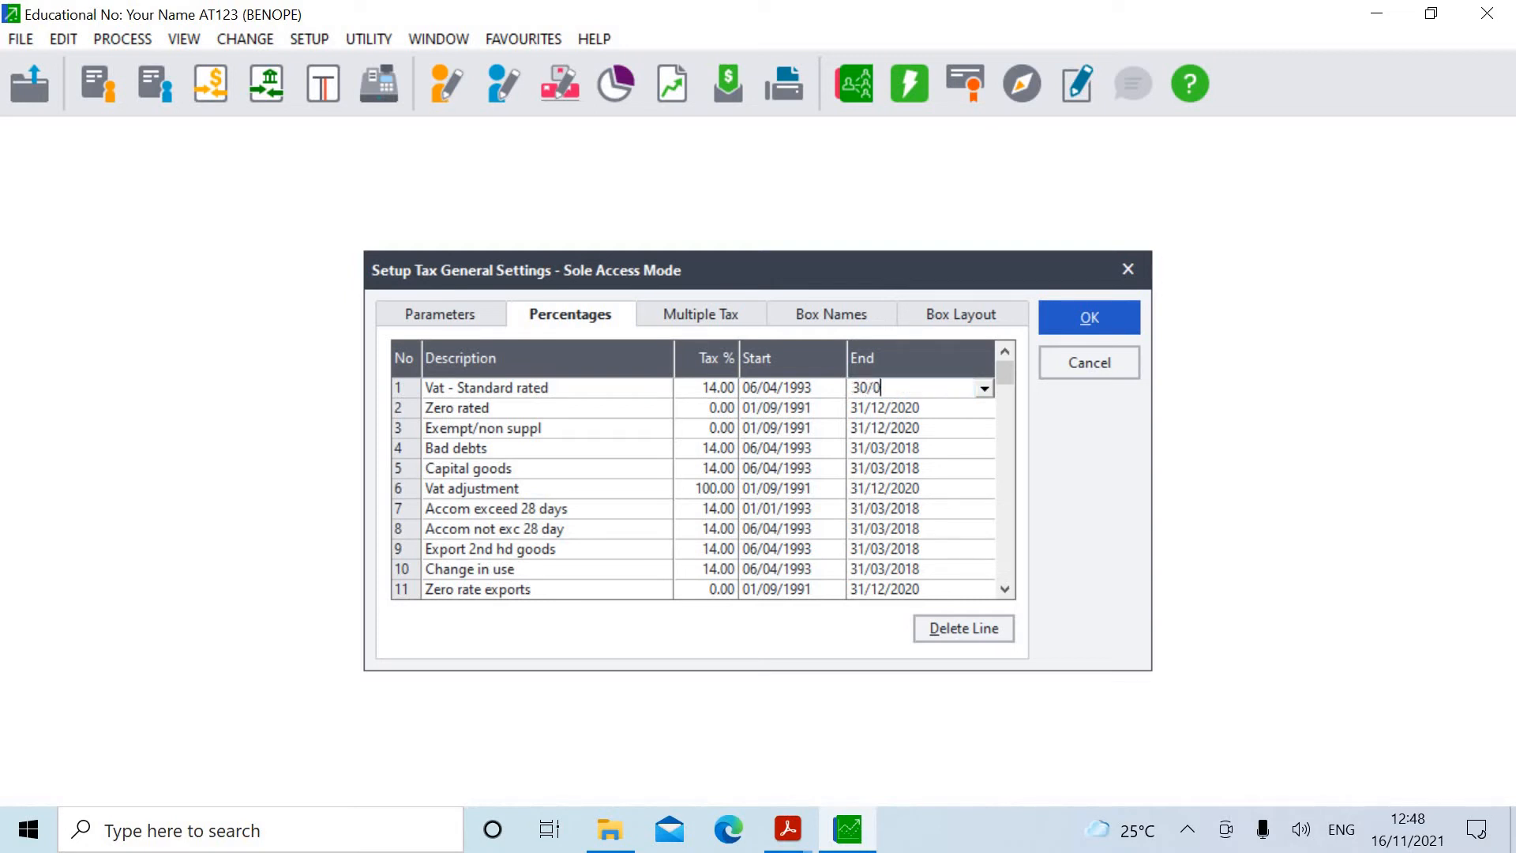
type("6/2022")
key("Down")
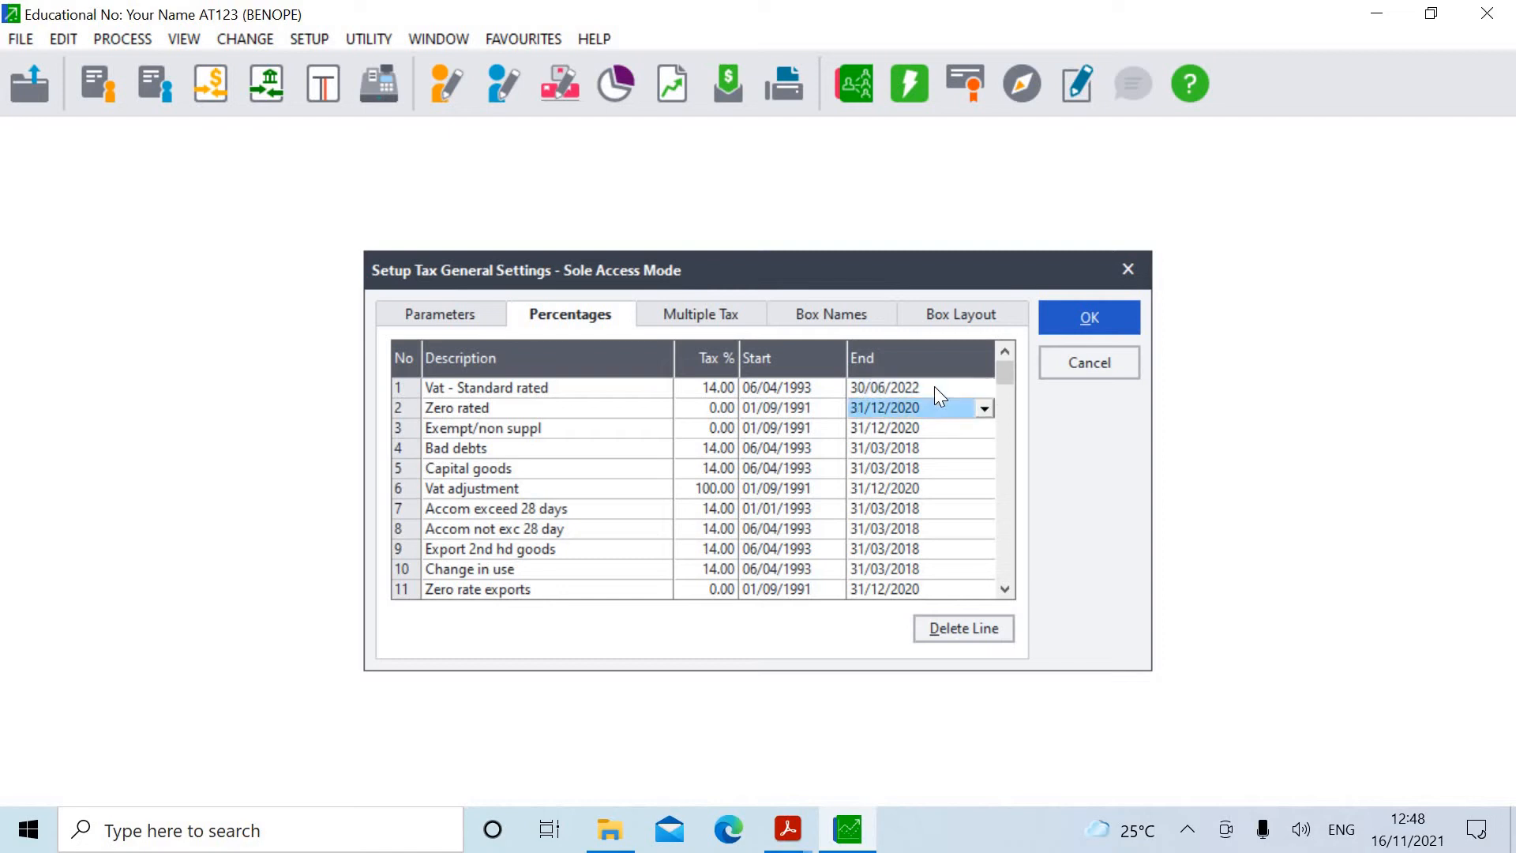
type("30/06")
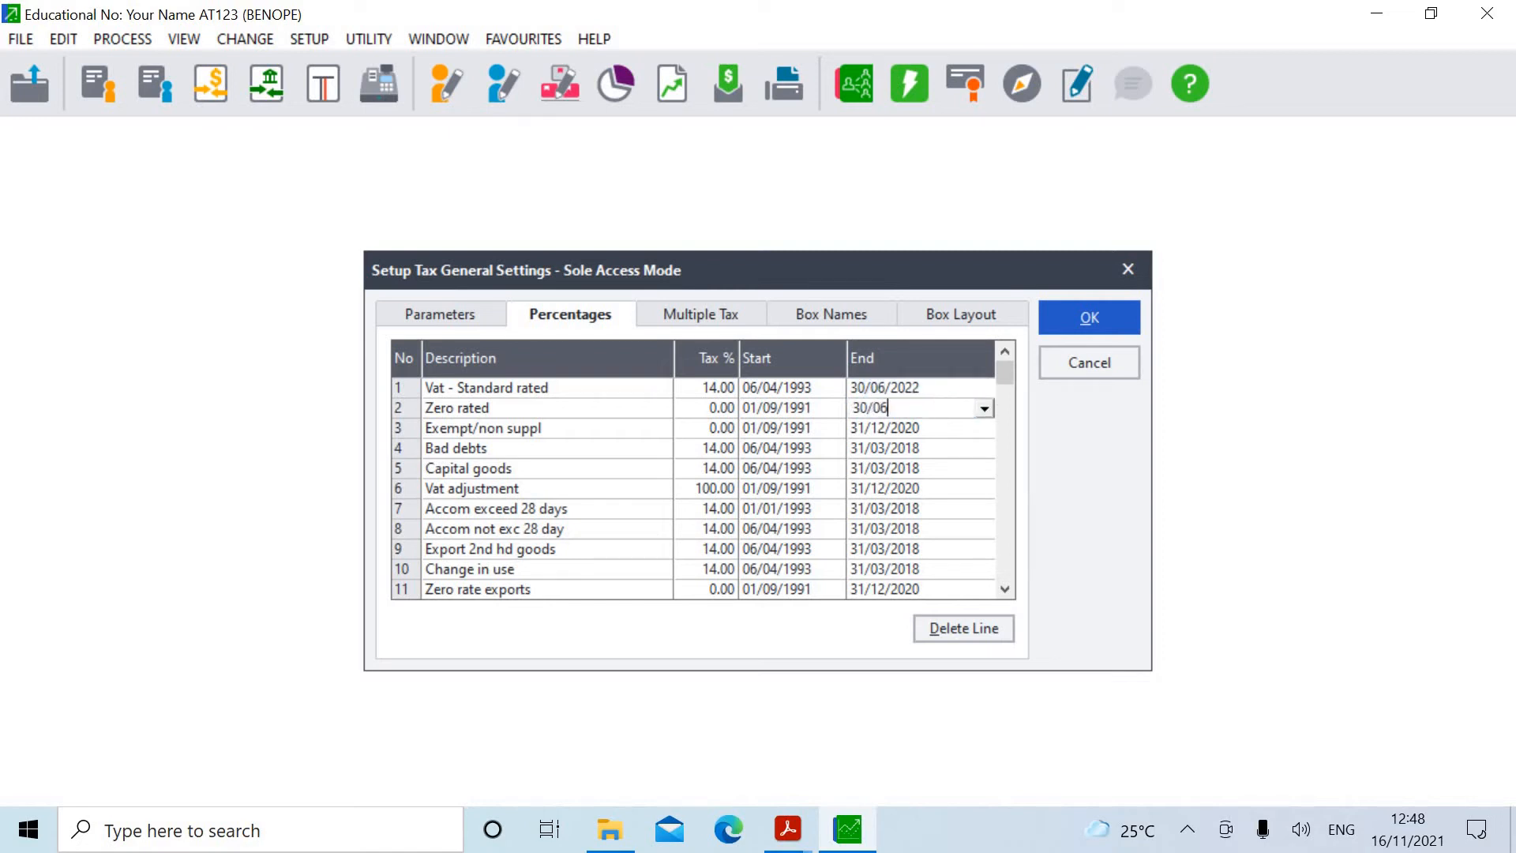
type("/2000")
key("Down")
key("Up")
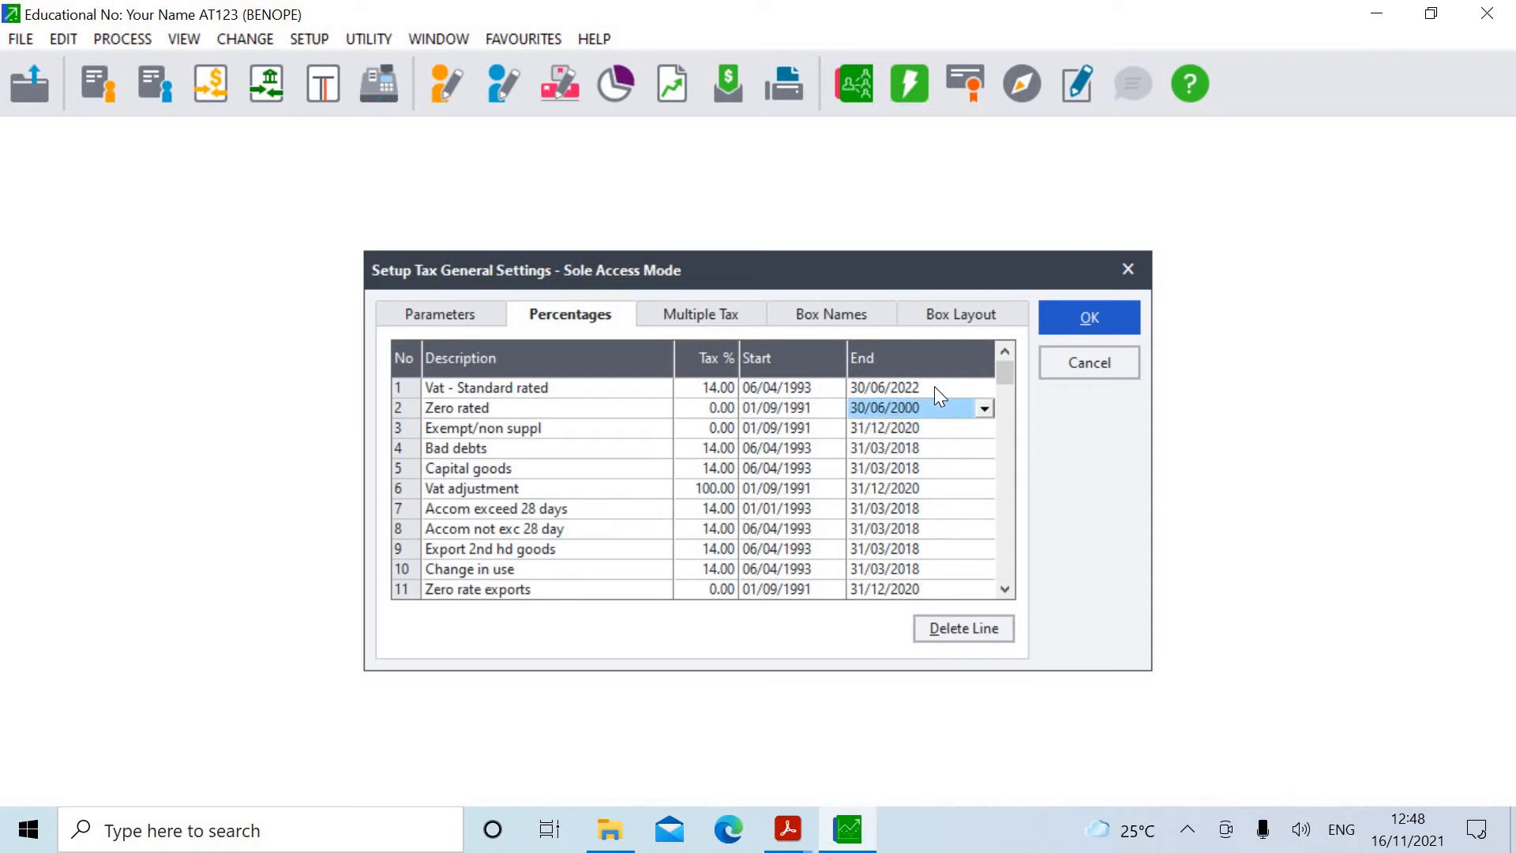
Set the end date of the Zero rated tax type to 30/06/2022.
type("30/06/2022")
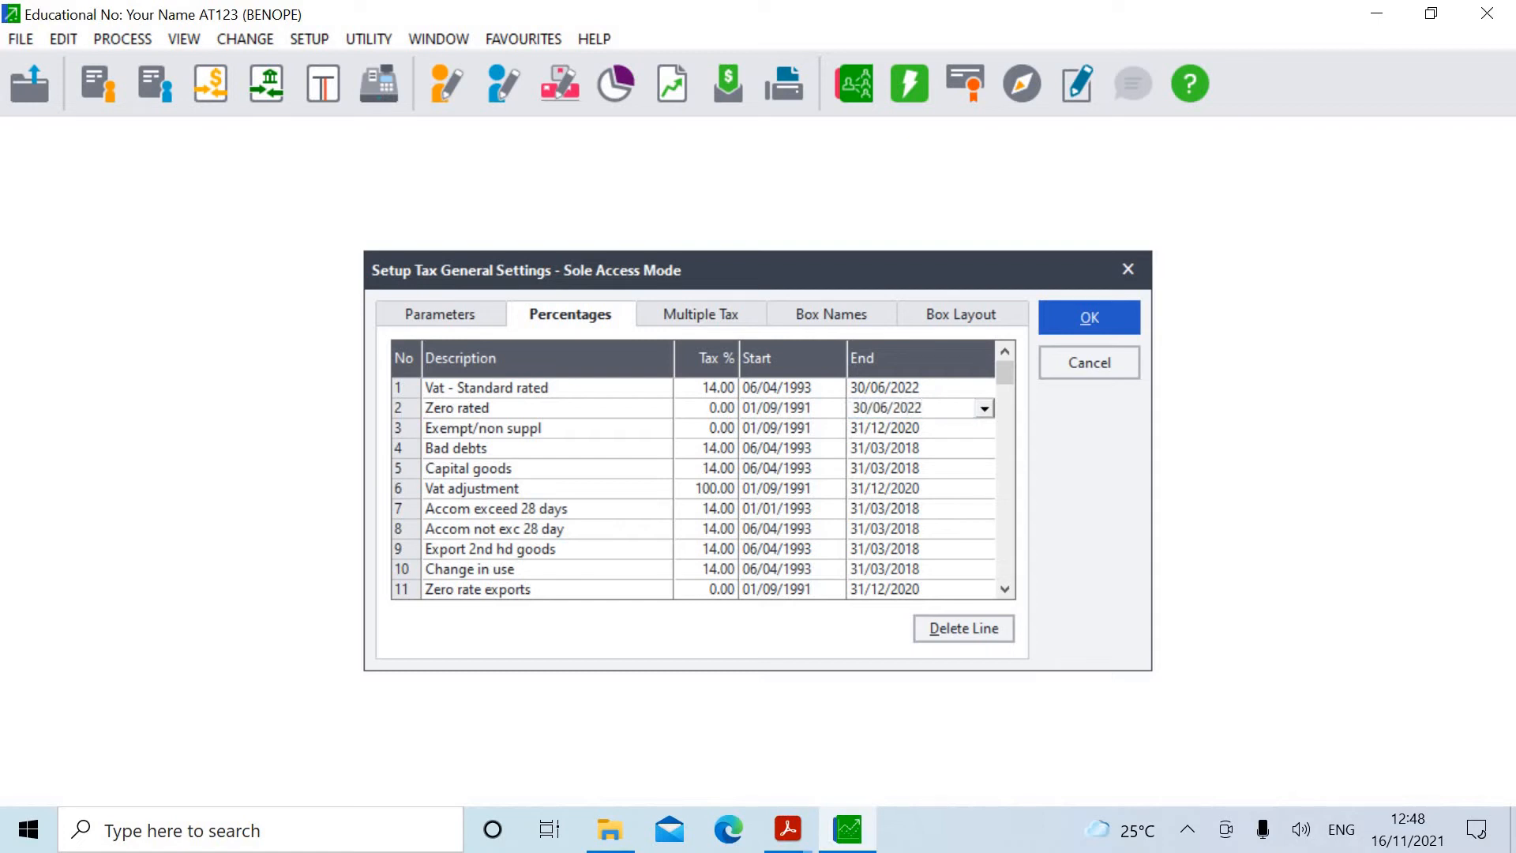
key("Return")
key("Down")
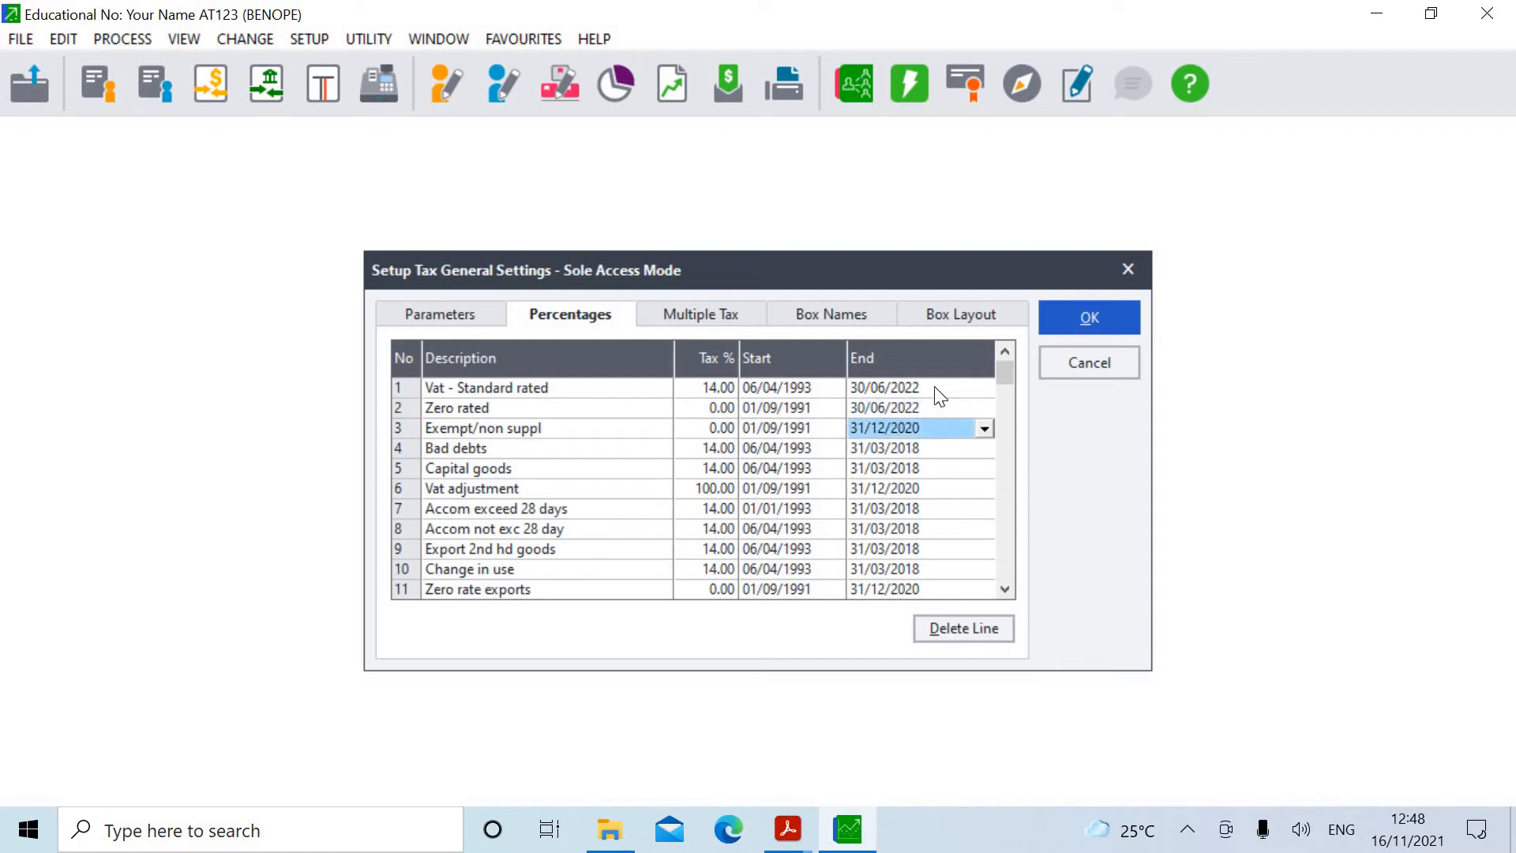
Set the end date of the Exempt/non suppl tax type to 30/06/2022.
type("30/06")
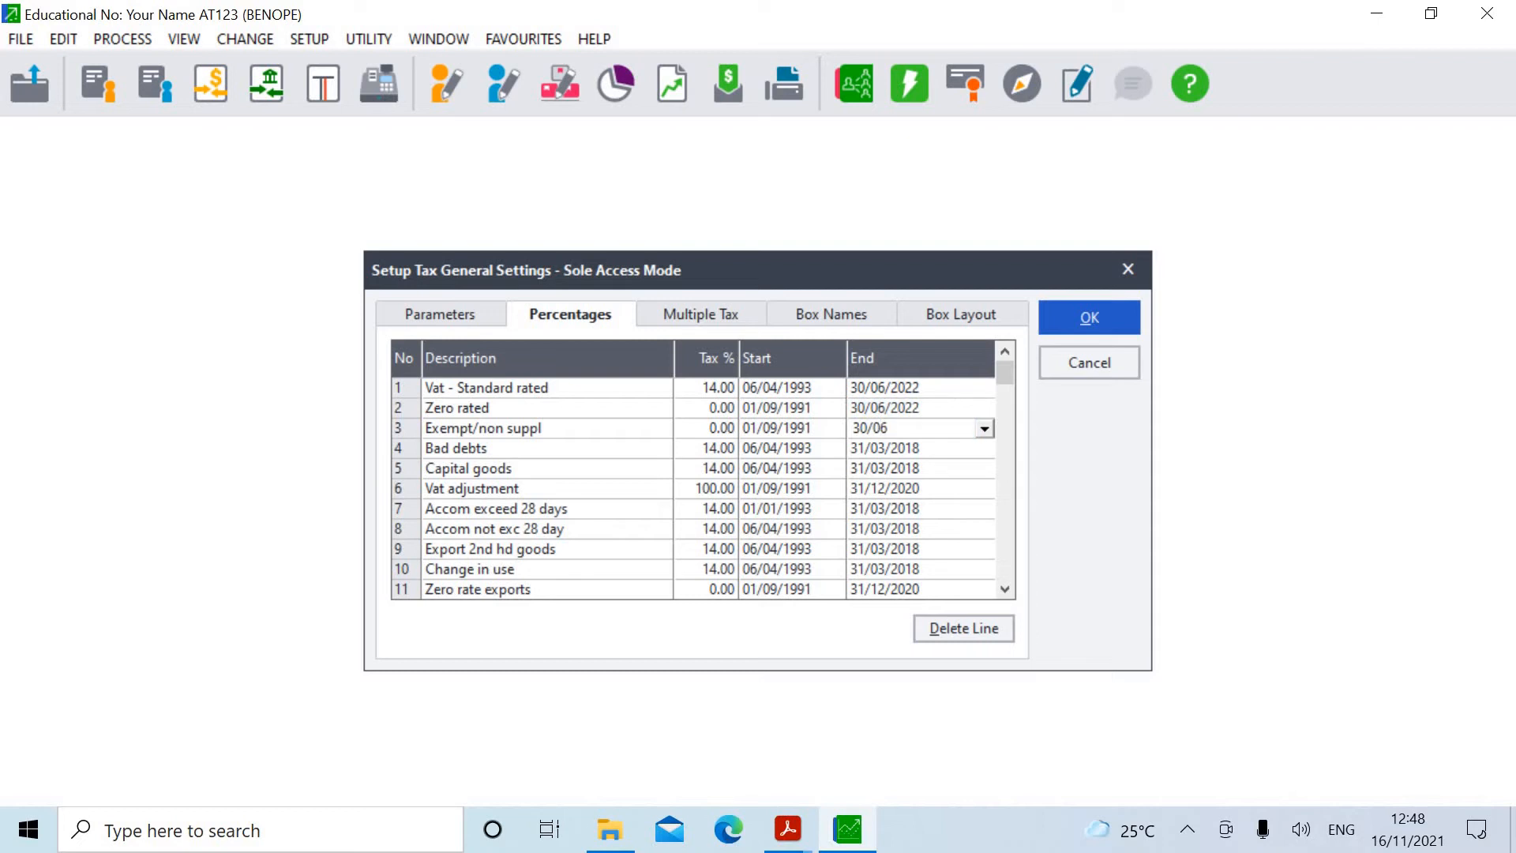
type("/2022")
key("shift+Left")
key("shift+Left")
key("shift+Left")
key("shift+Left")
key("shift+Left")
key("shift+Left")
key("shift+Left")
key("shift+Left")
key("shift+Left")
key("shift+Left")
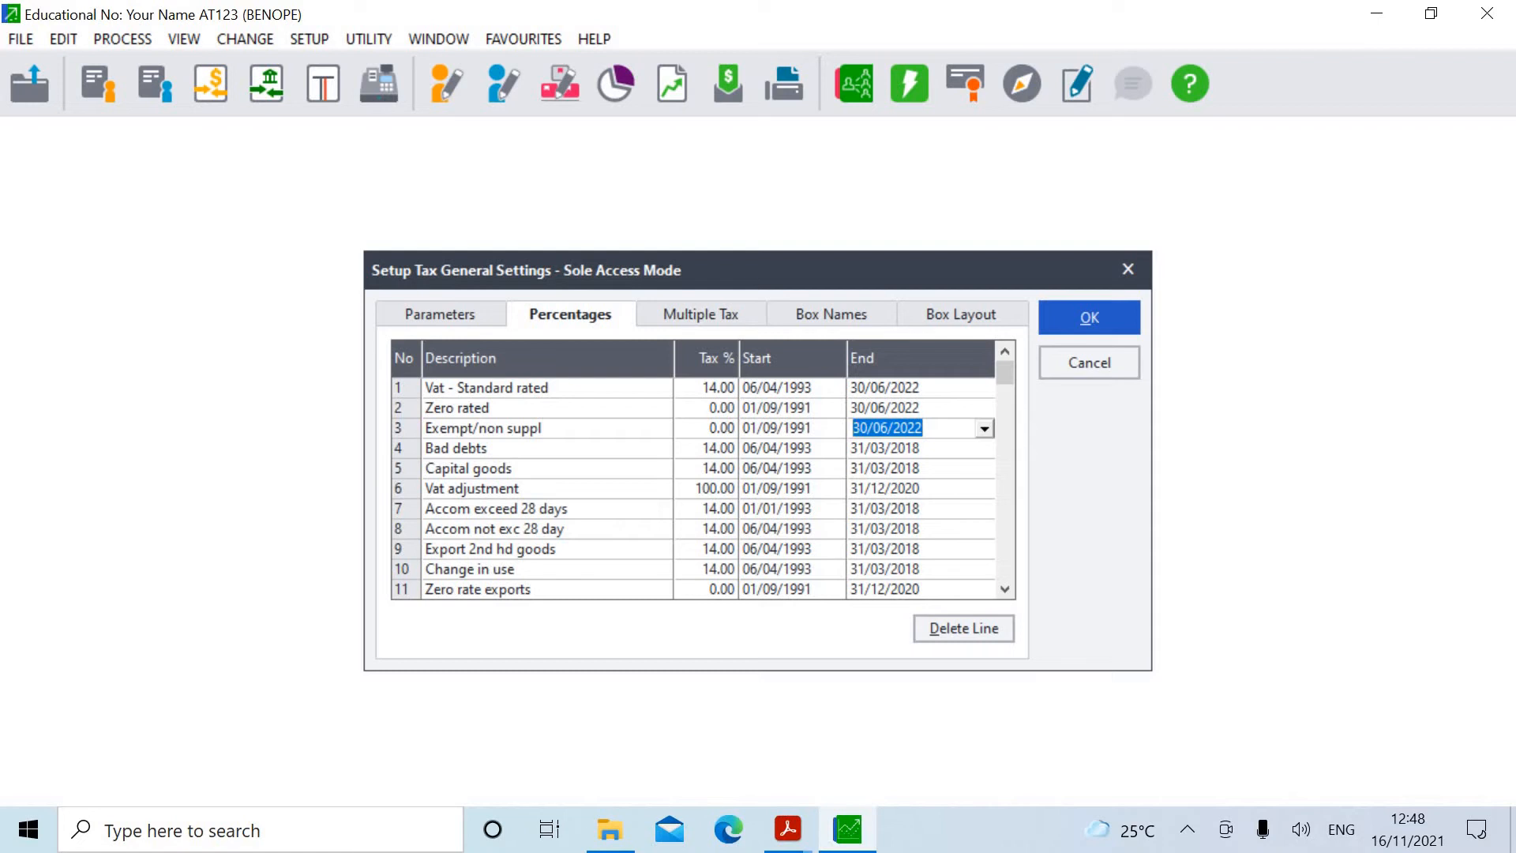
key("BackSpace")
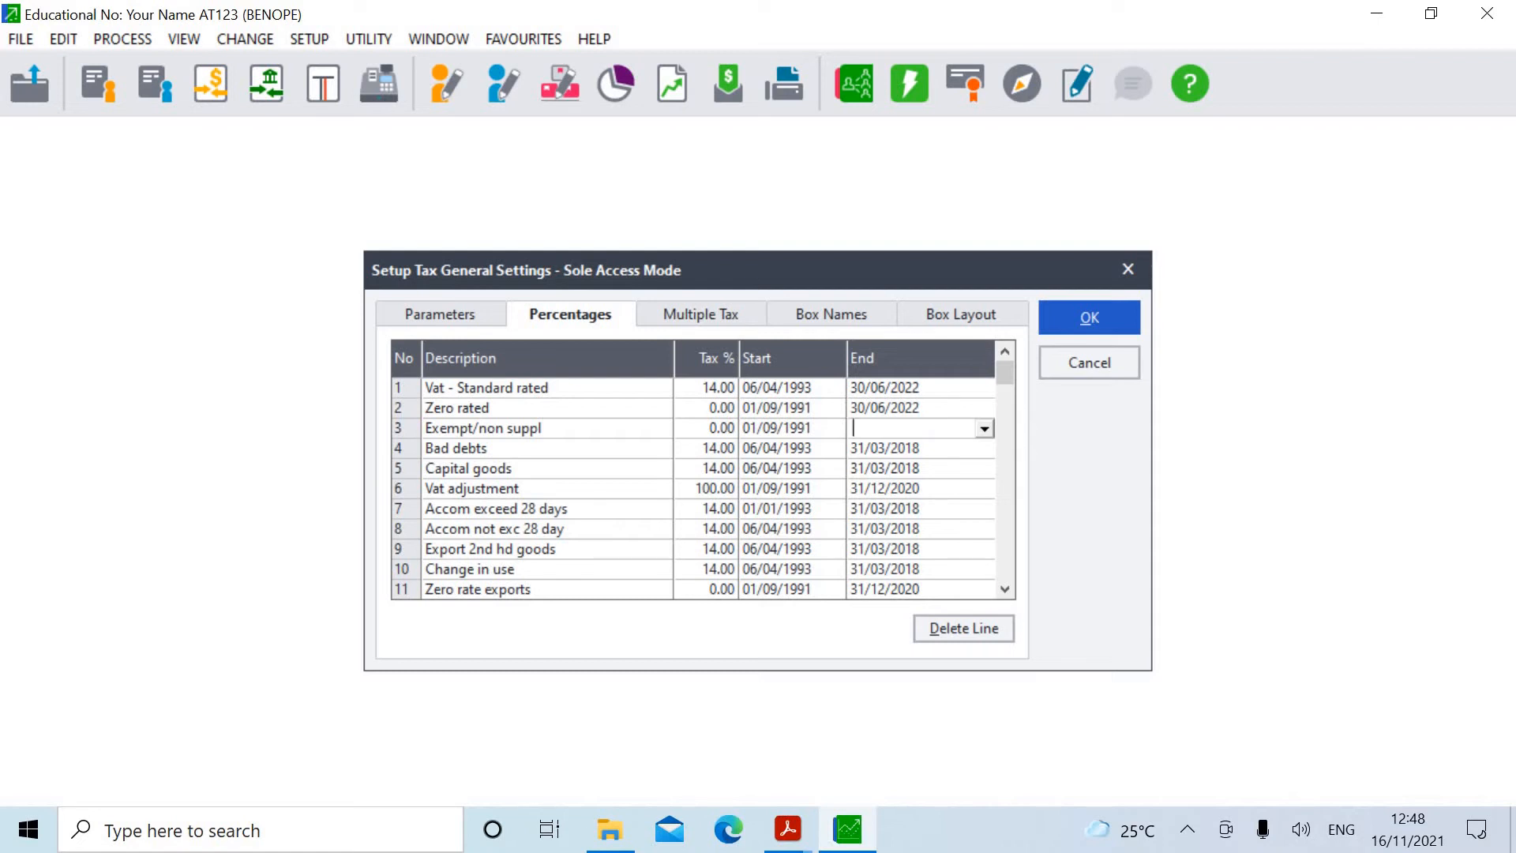
type("30/06/2022")
key("Return")
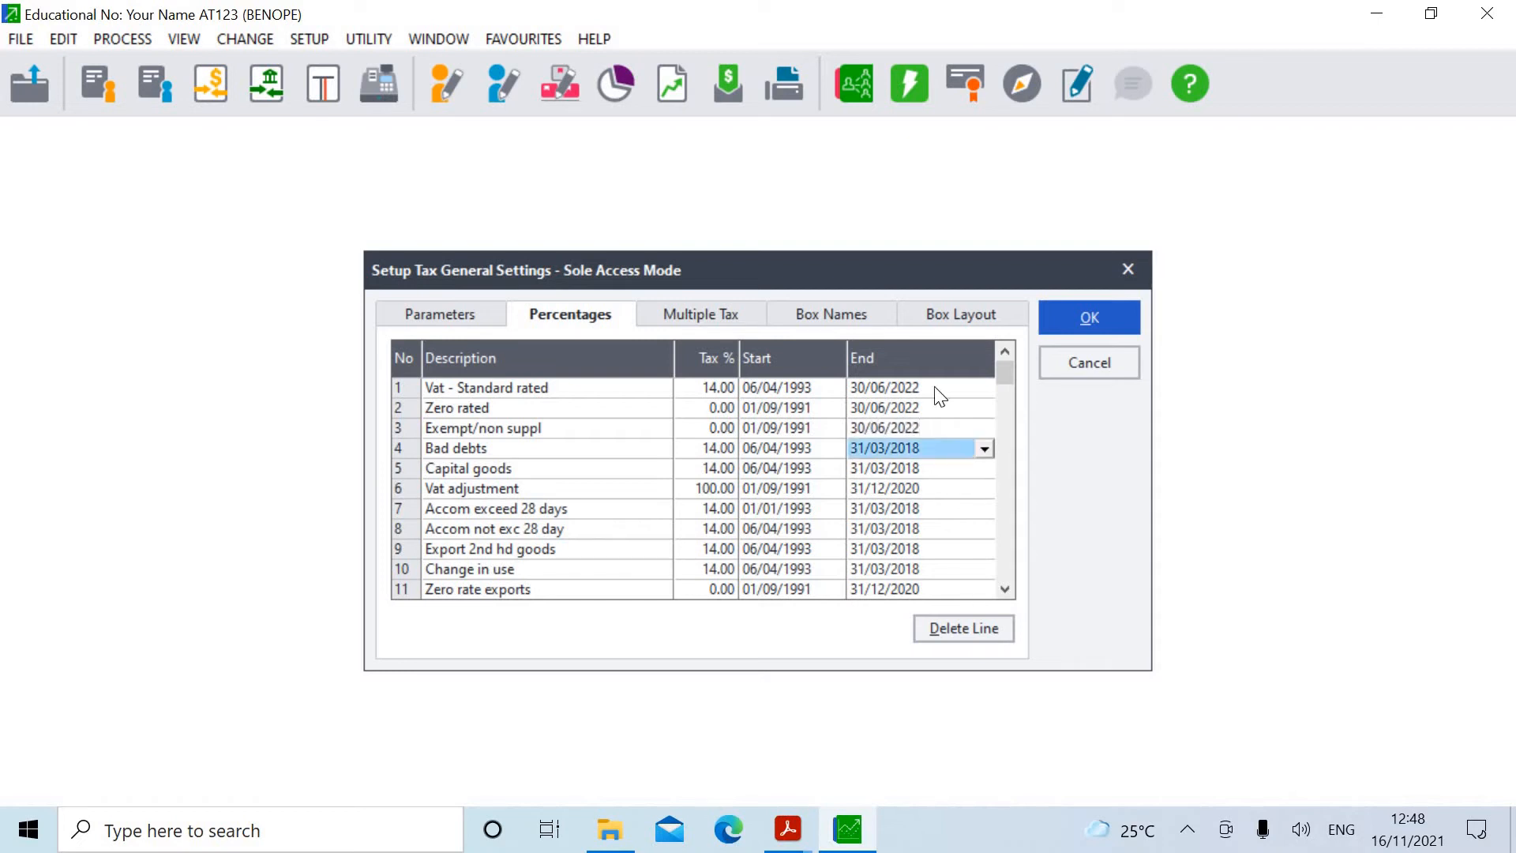
Set the end dates of the Bad debts and Capital goods tax types at 14% to 30/06/2022.
type("30/0")
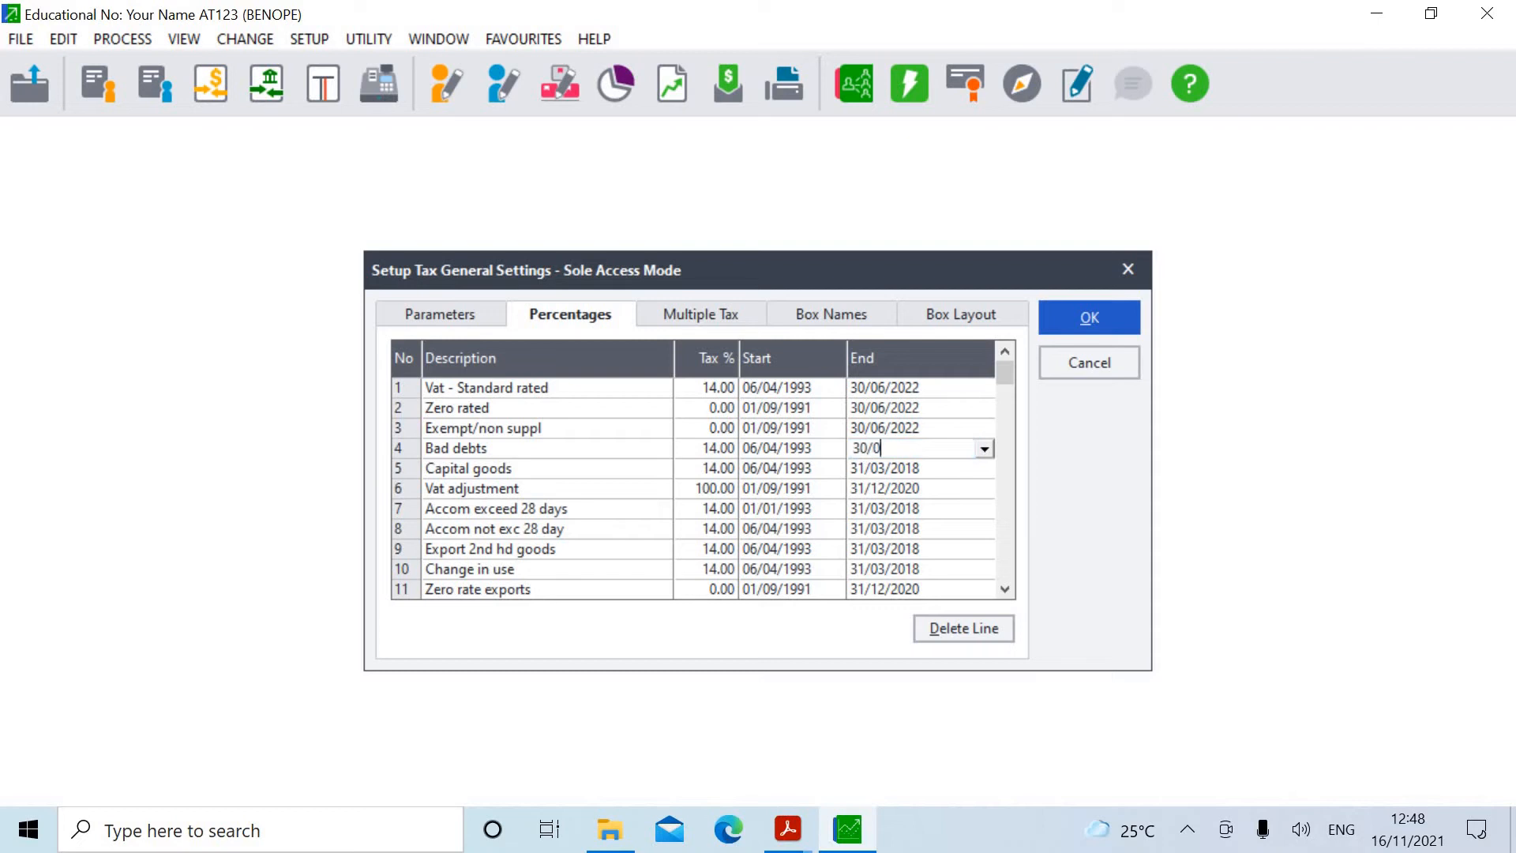
type("6/2022")
key("Return")
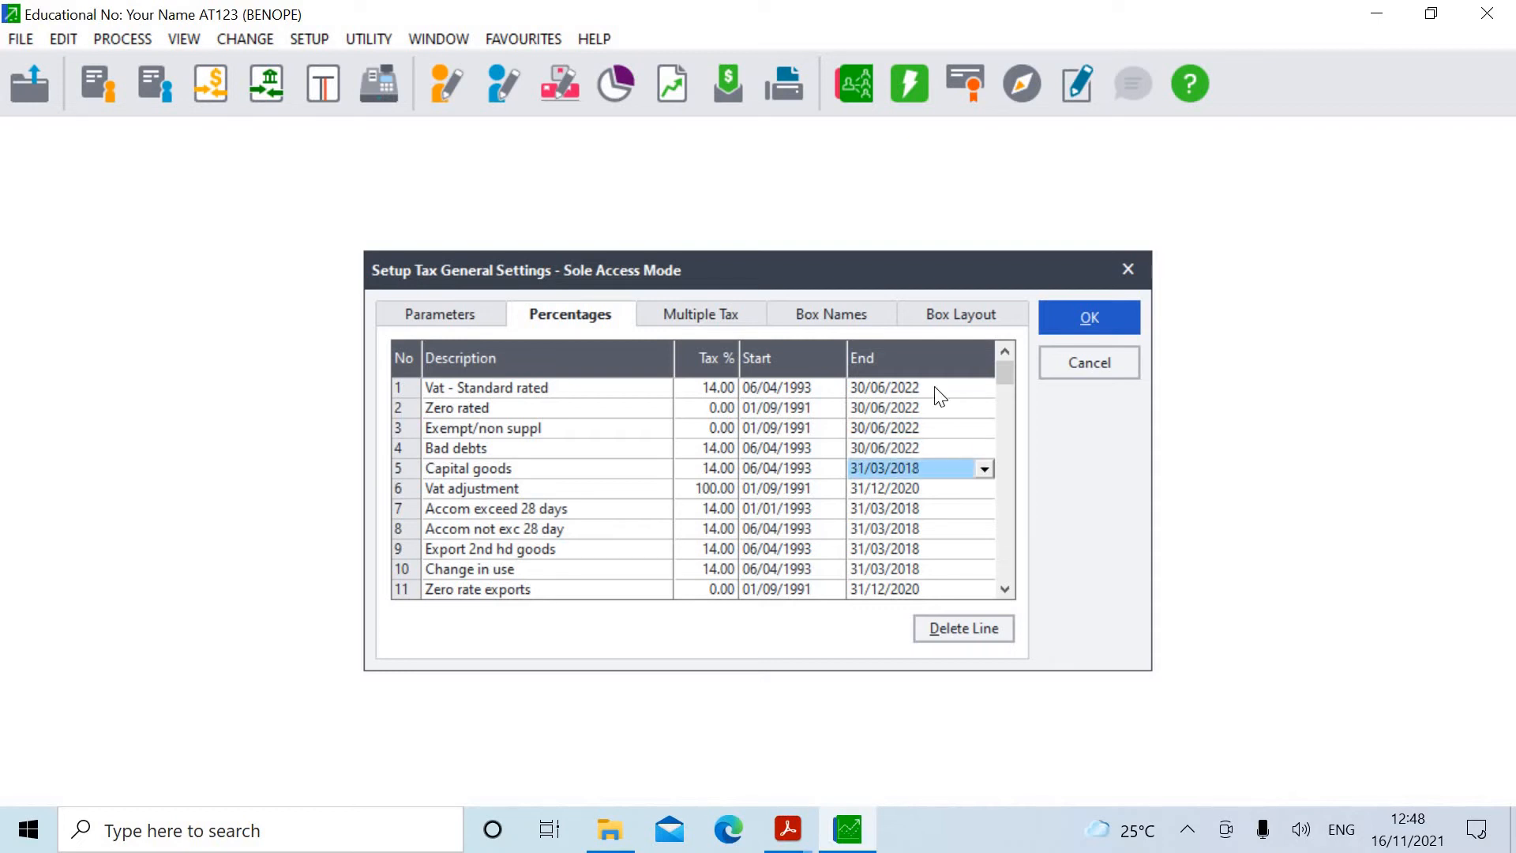
type("30/06/20")
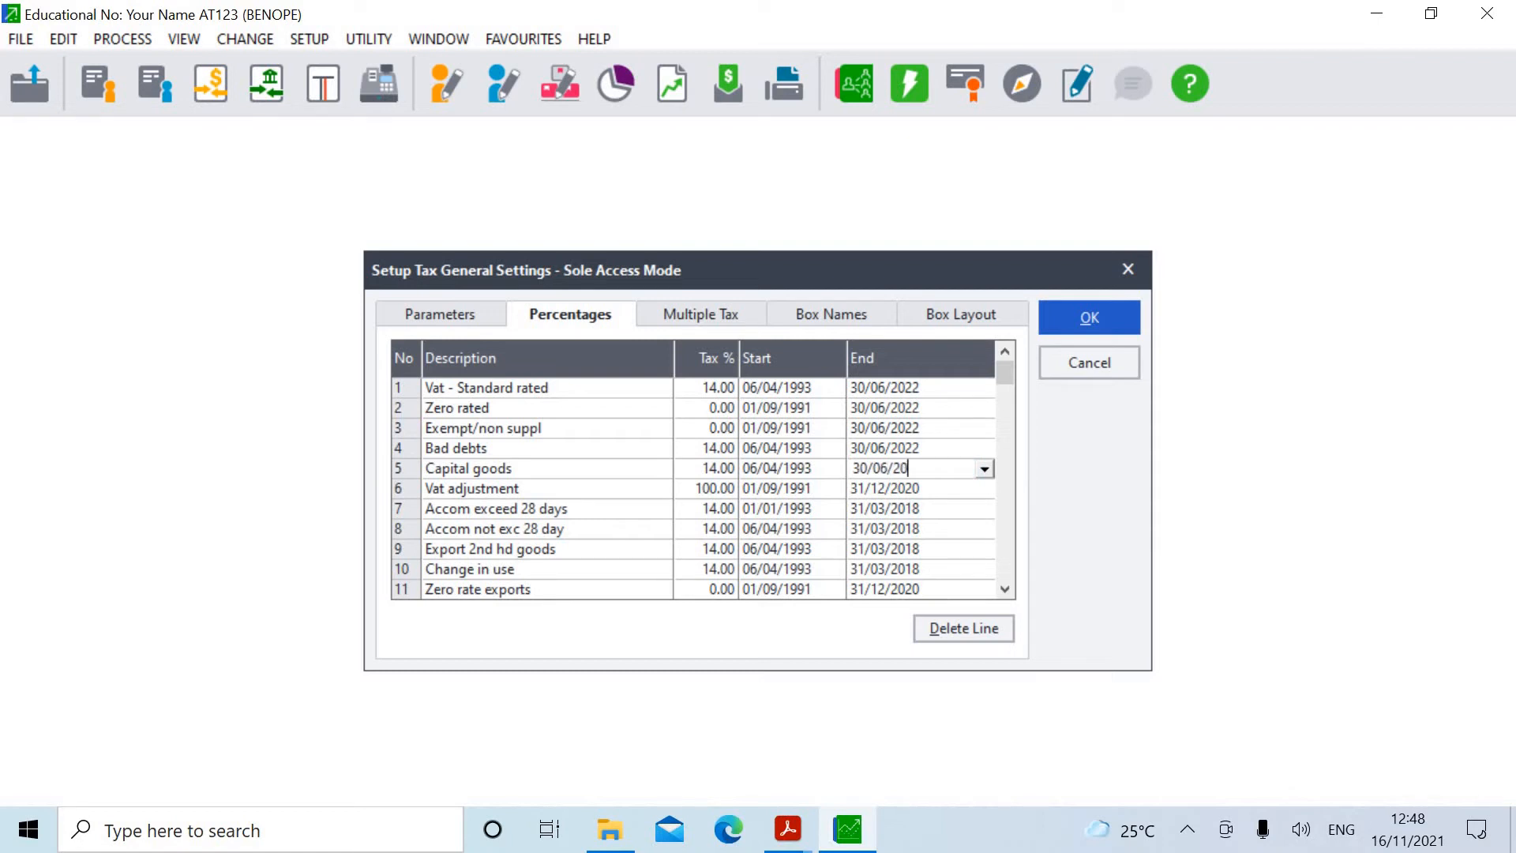
type("22")
key("Return")
Set the end dates of the Vat adjustment and Accom exceed 28 days tax types to 30/06/2022.
type("3")
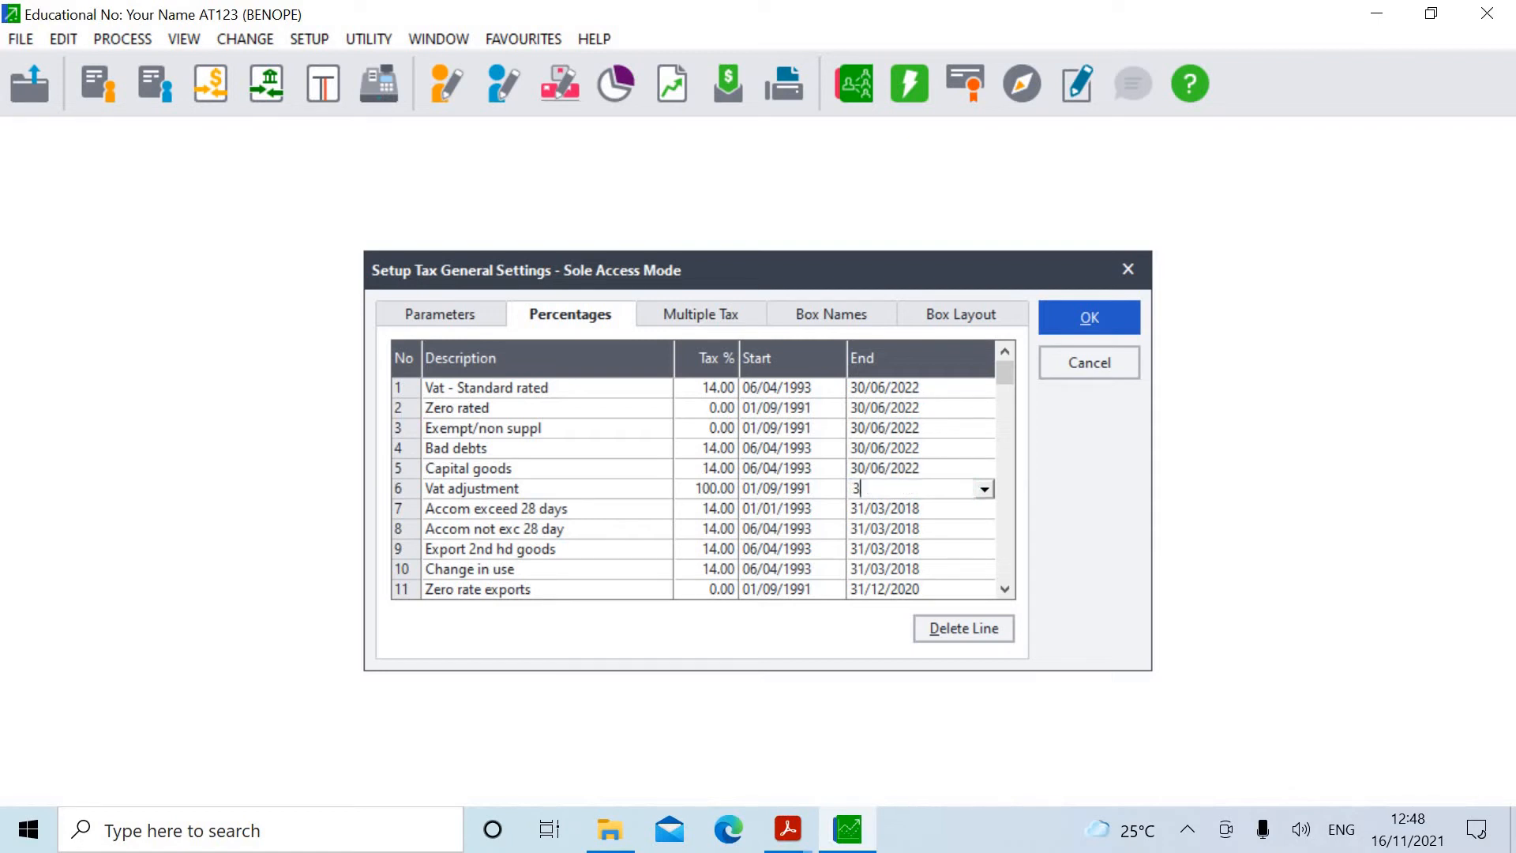
type("0/06/2022")
key("Return")
type("30/06/2022")
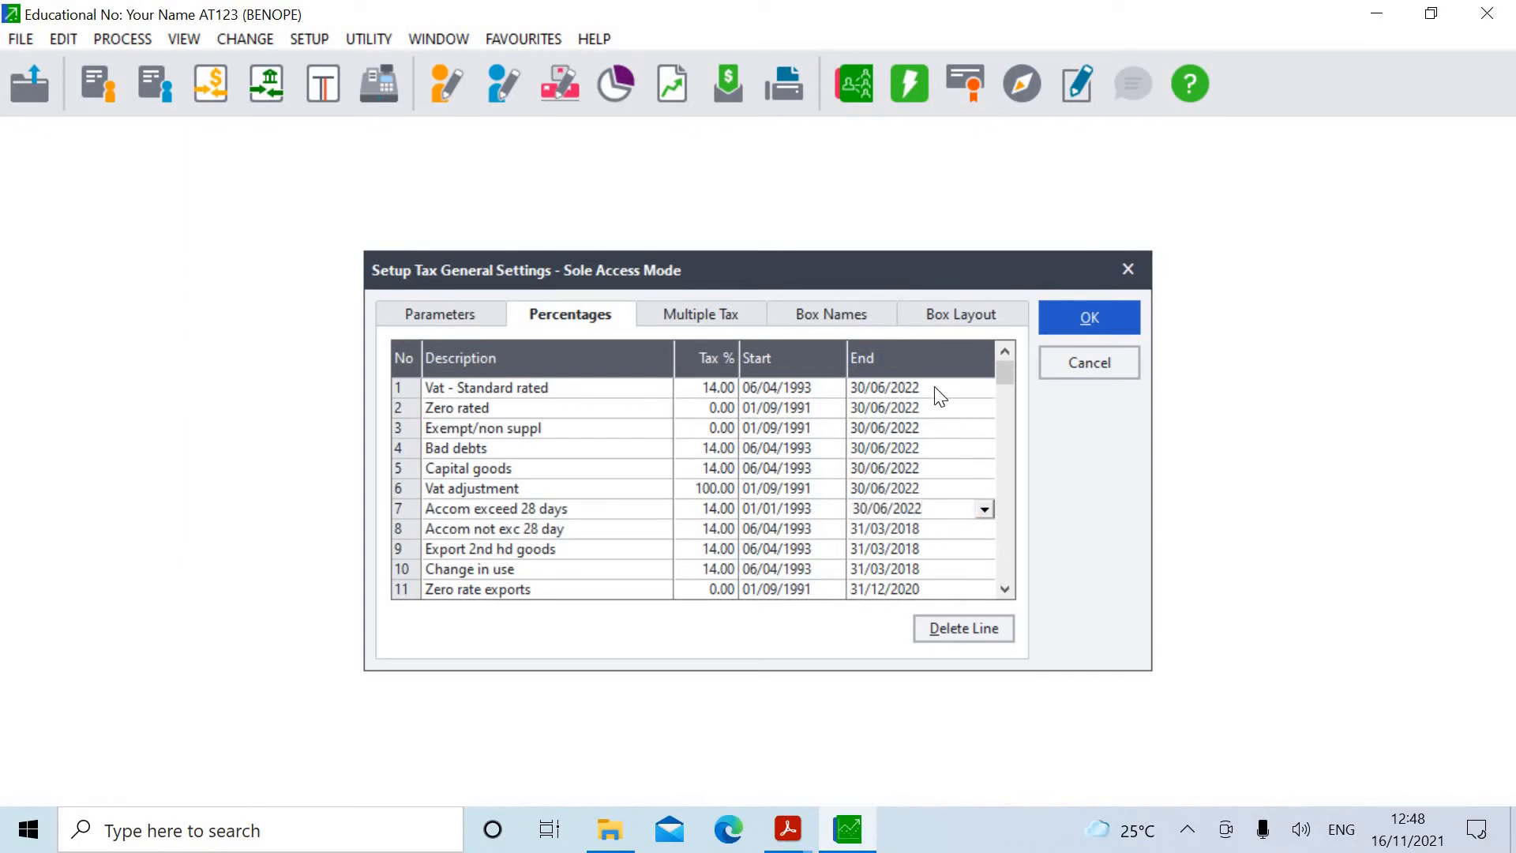
key("Return")
Set the end dates of the Accom not exc 28 day and Export 2nd hd goods tax types to 30/06/2022.
type("30/06/2022")
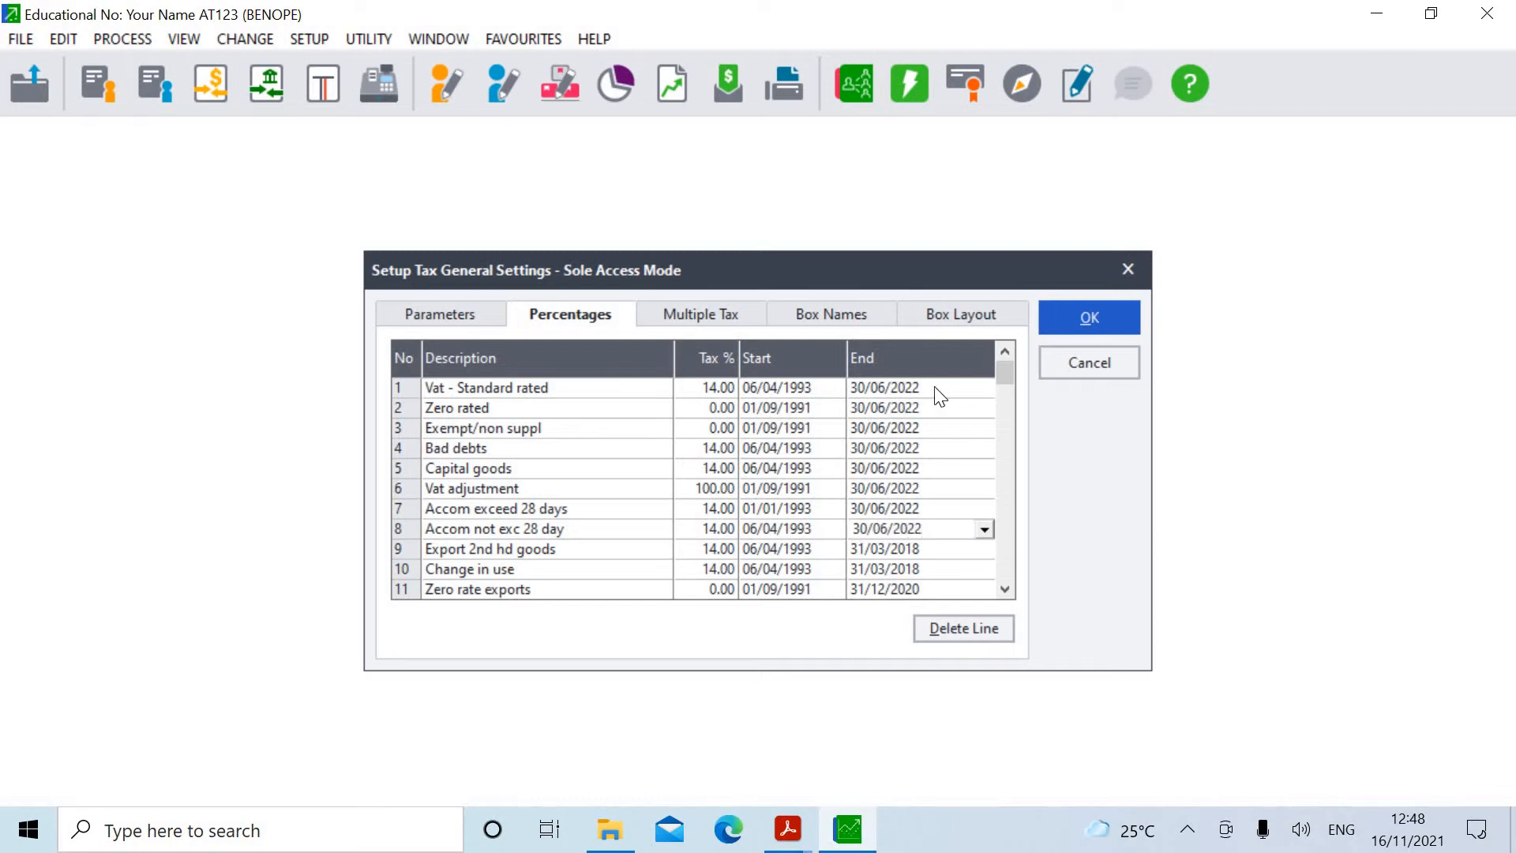
key("Return")
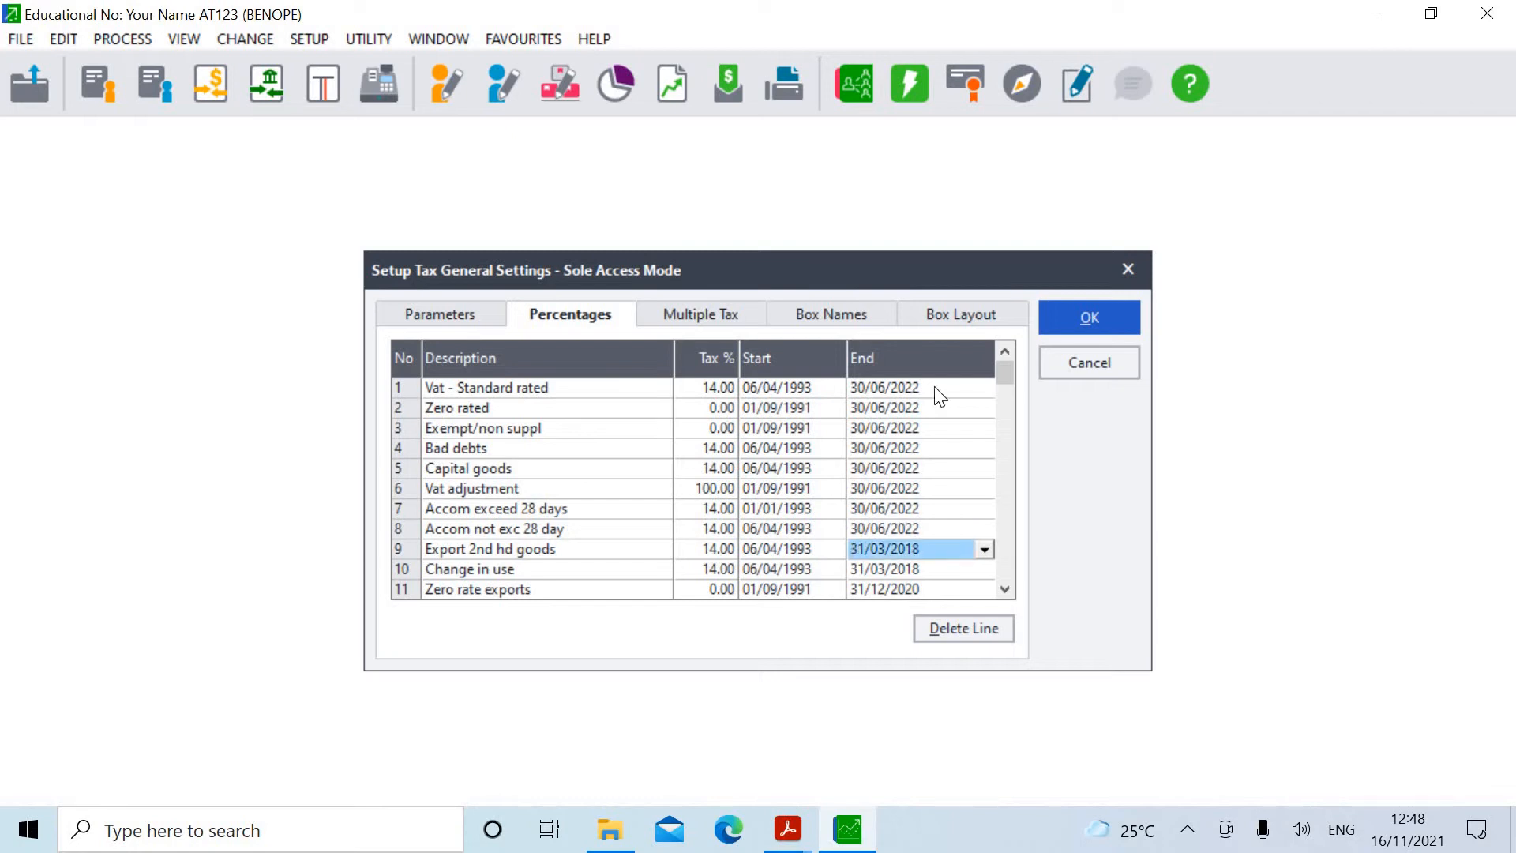
type("30")
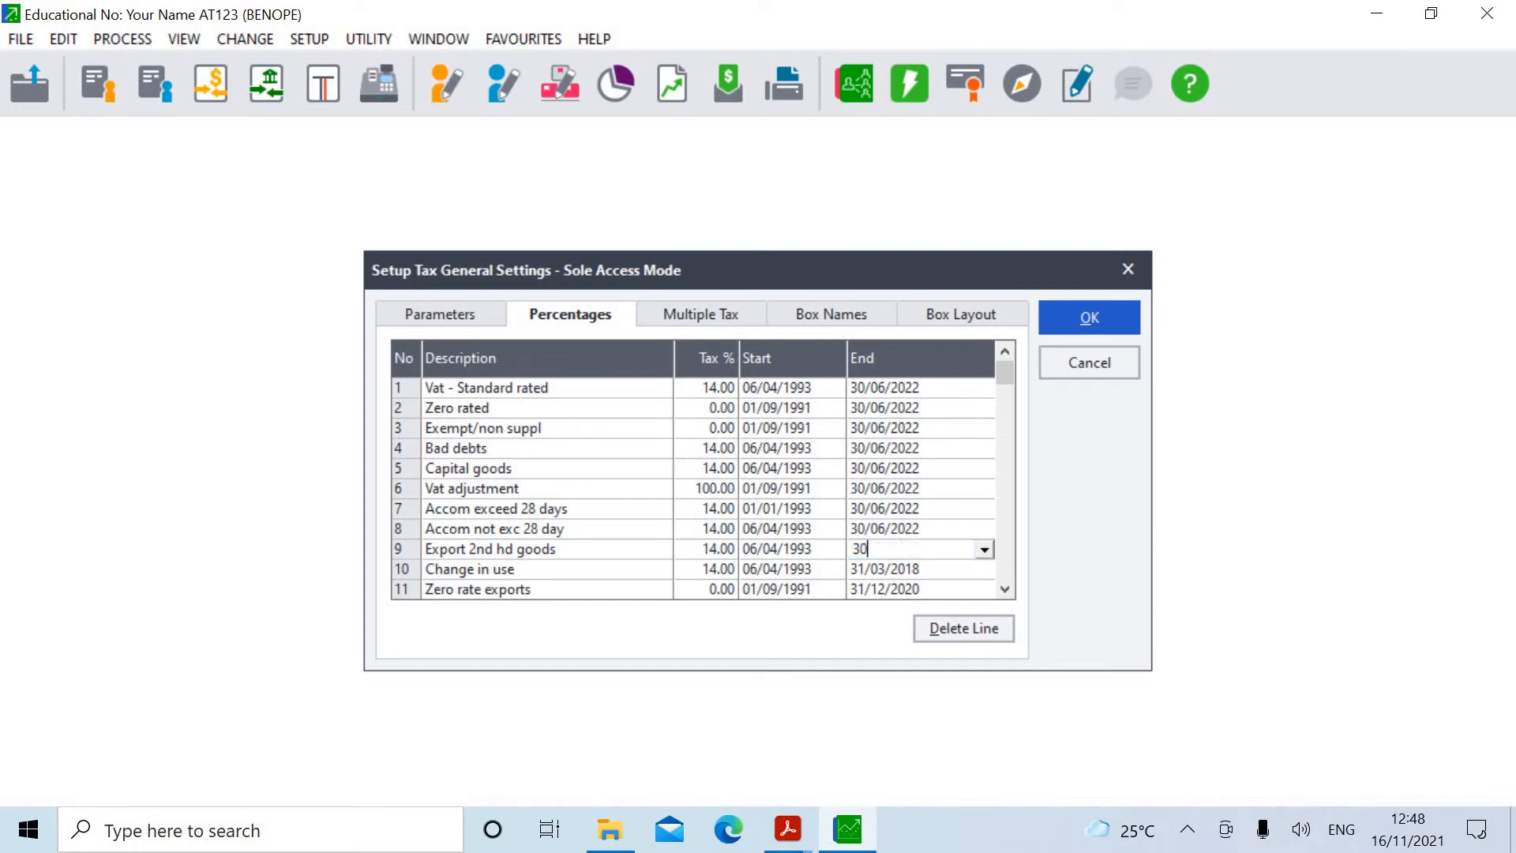
type("/06/2022")
key("Return")
Set the end dates of the Change in use and Zero rate exports tax types to 30/06/2022.
type("30/06/2022")
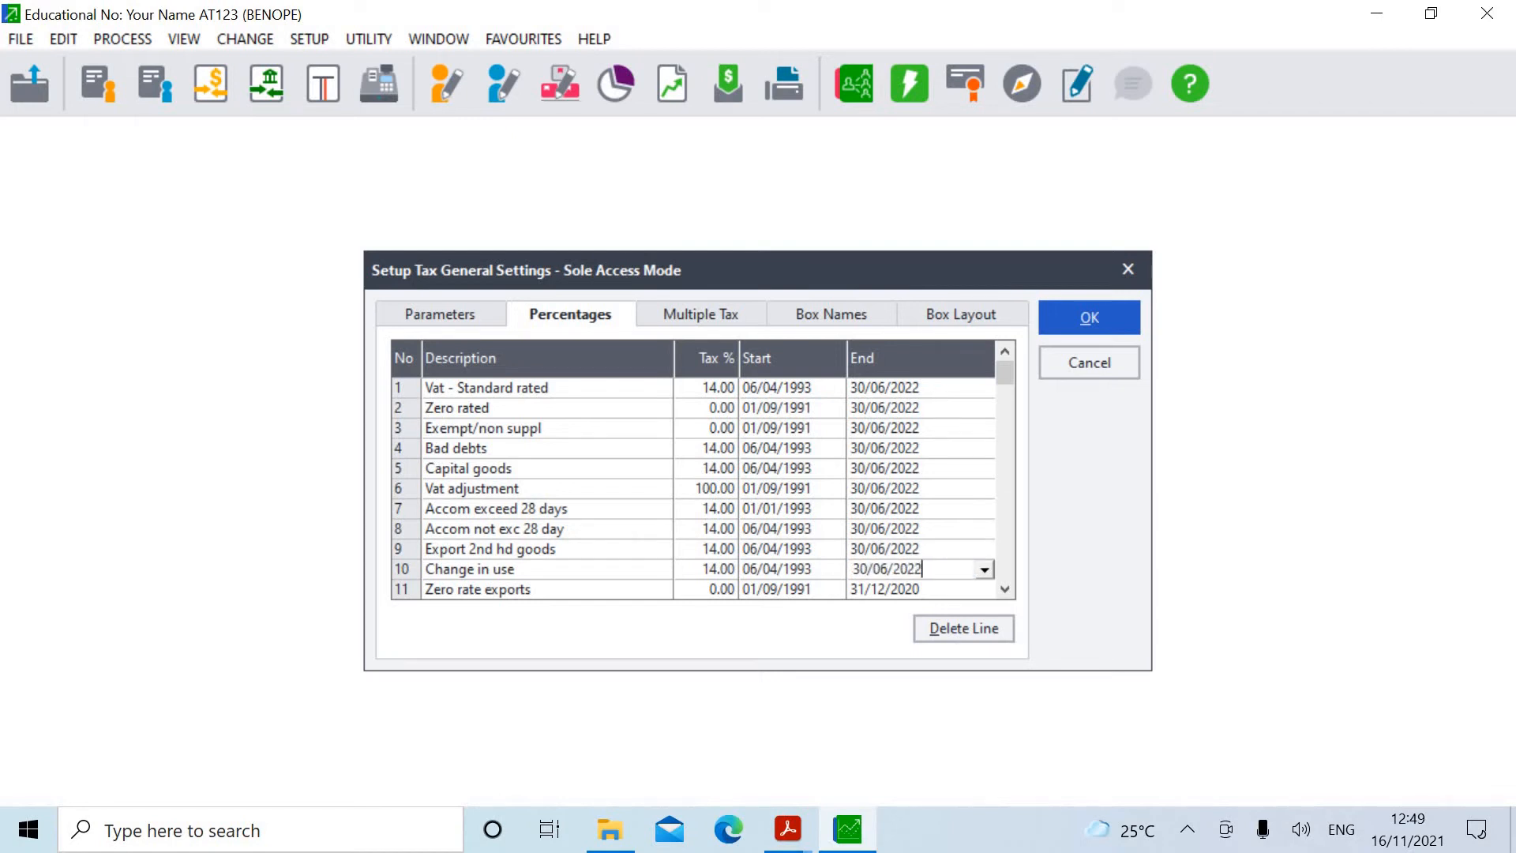
key("Return")
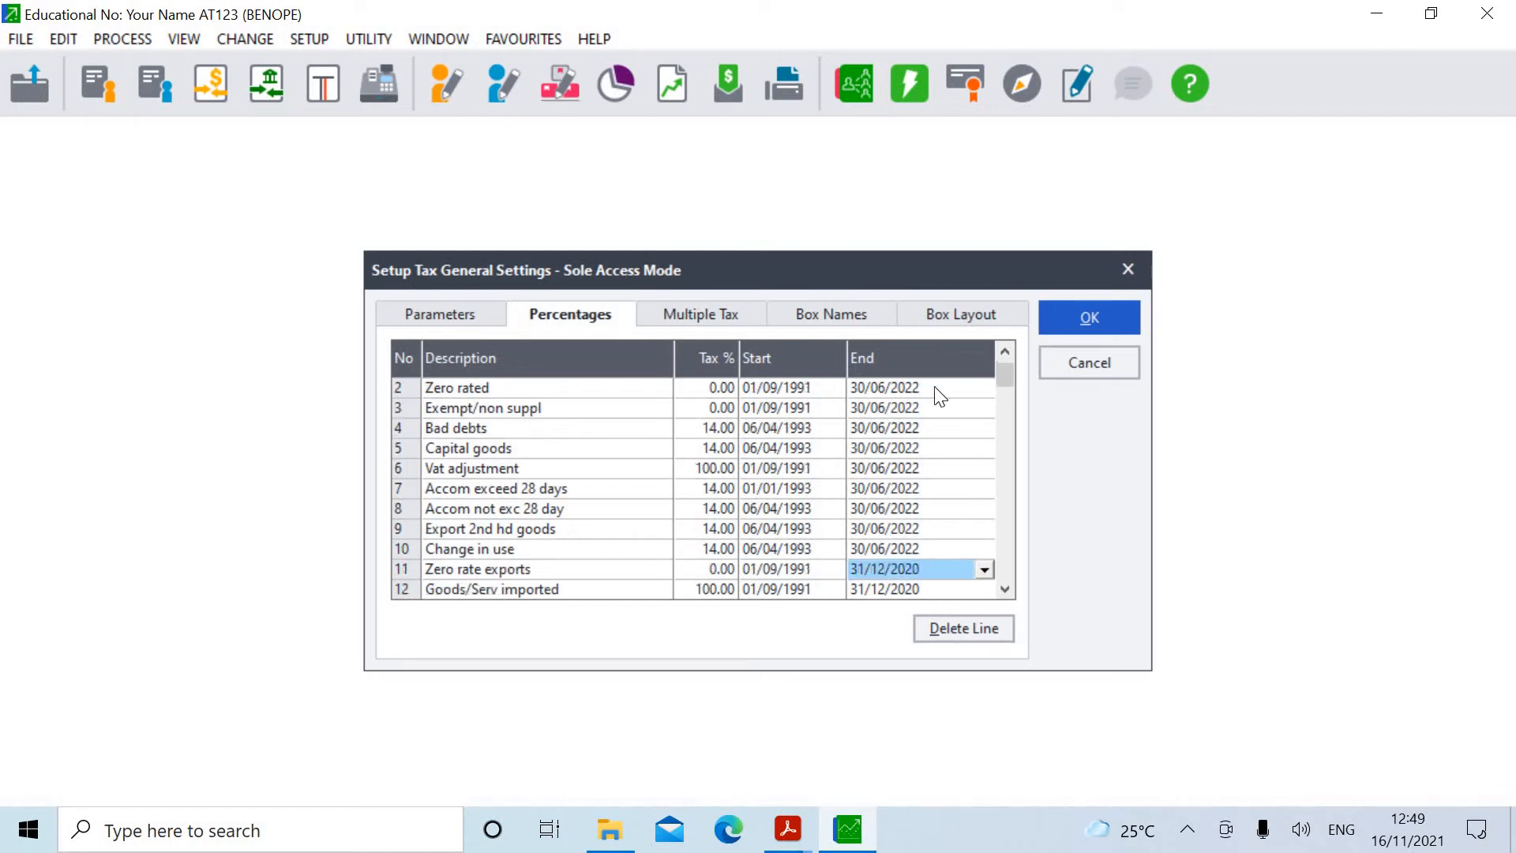
type("30/0")
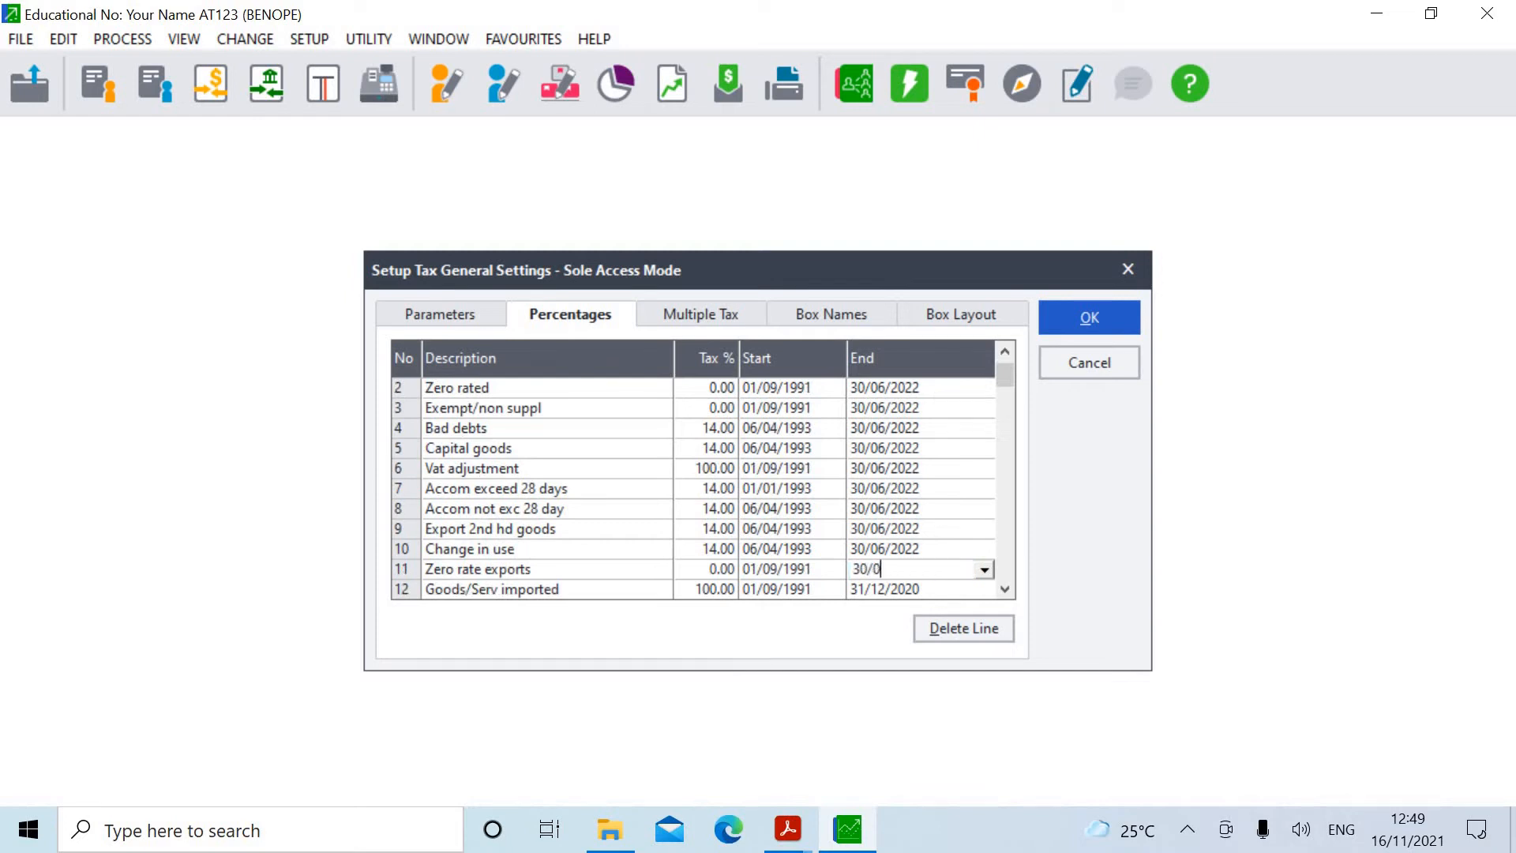
type("6/2022")
key("Return")
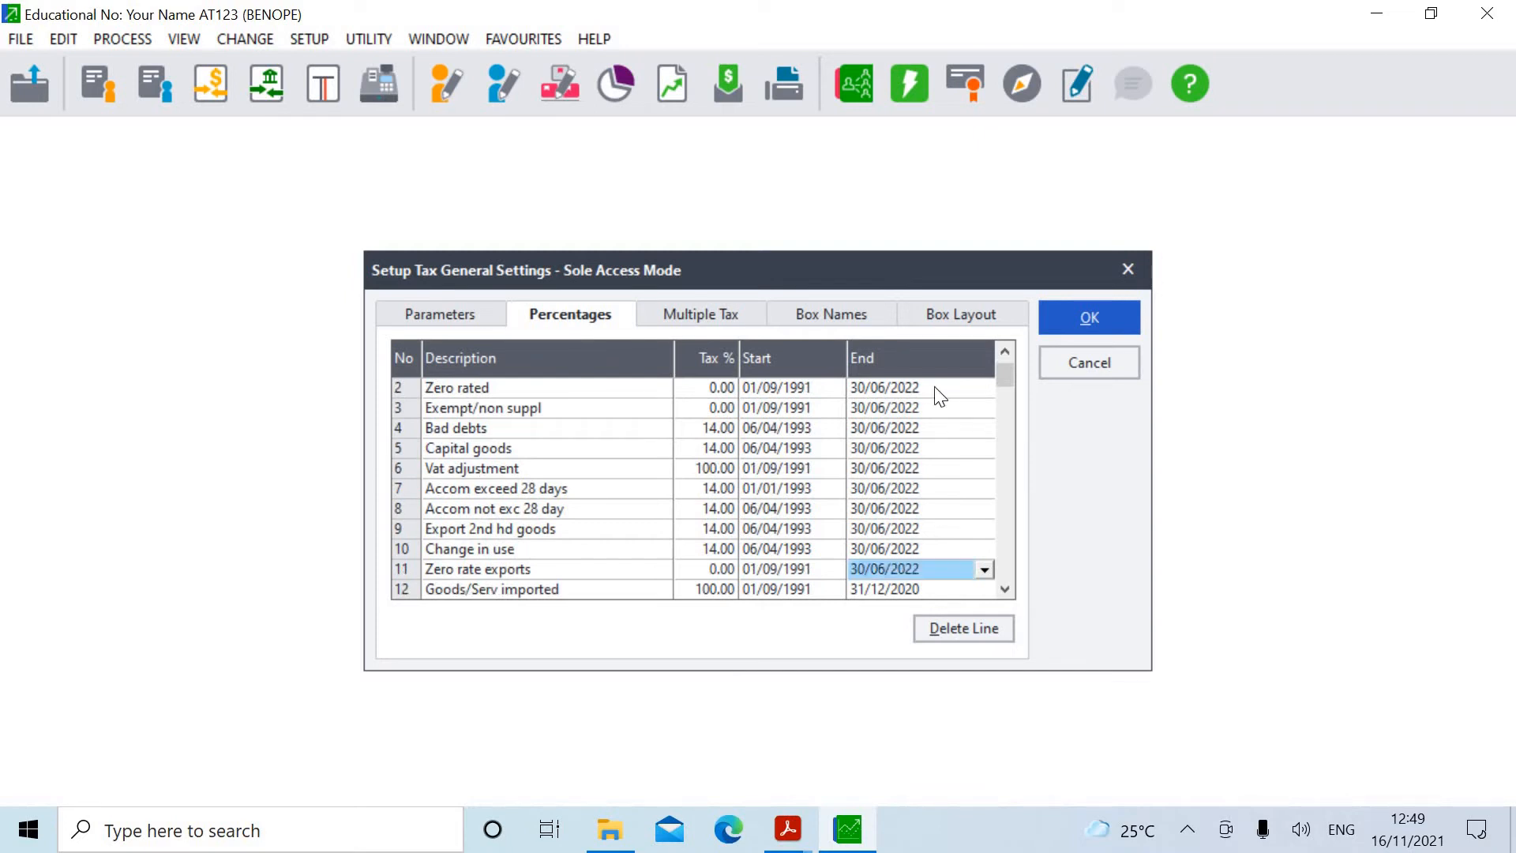
Set the end dates of the Goods/Serv imported and Capital imports tax types to 30/06/2022.
key("BackSpace")
type("30/06/2022")
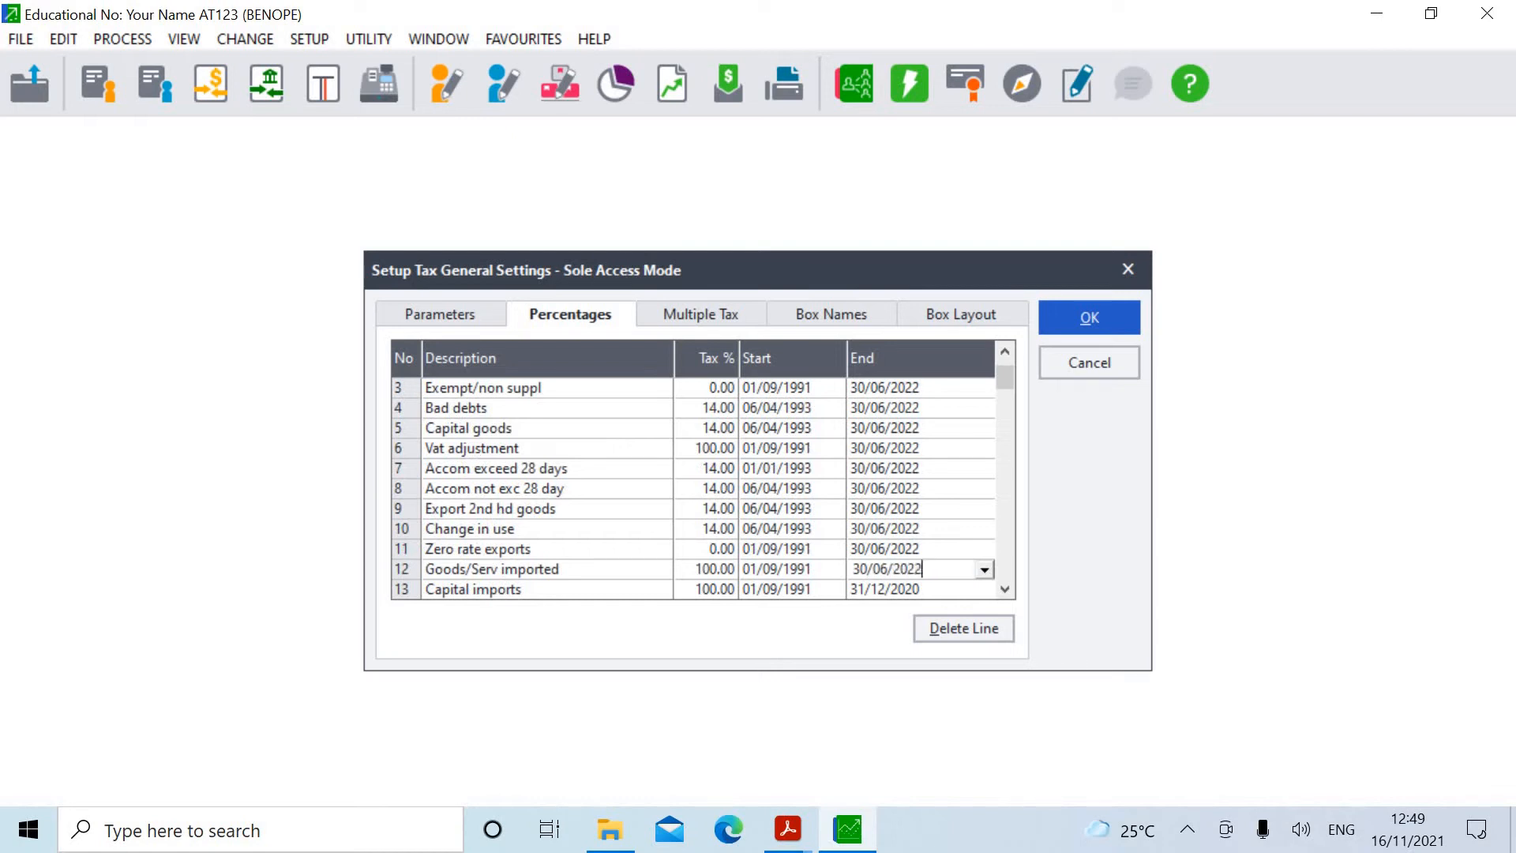
key("Return")
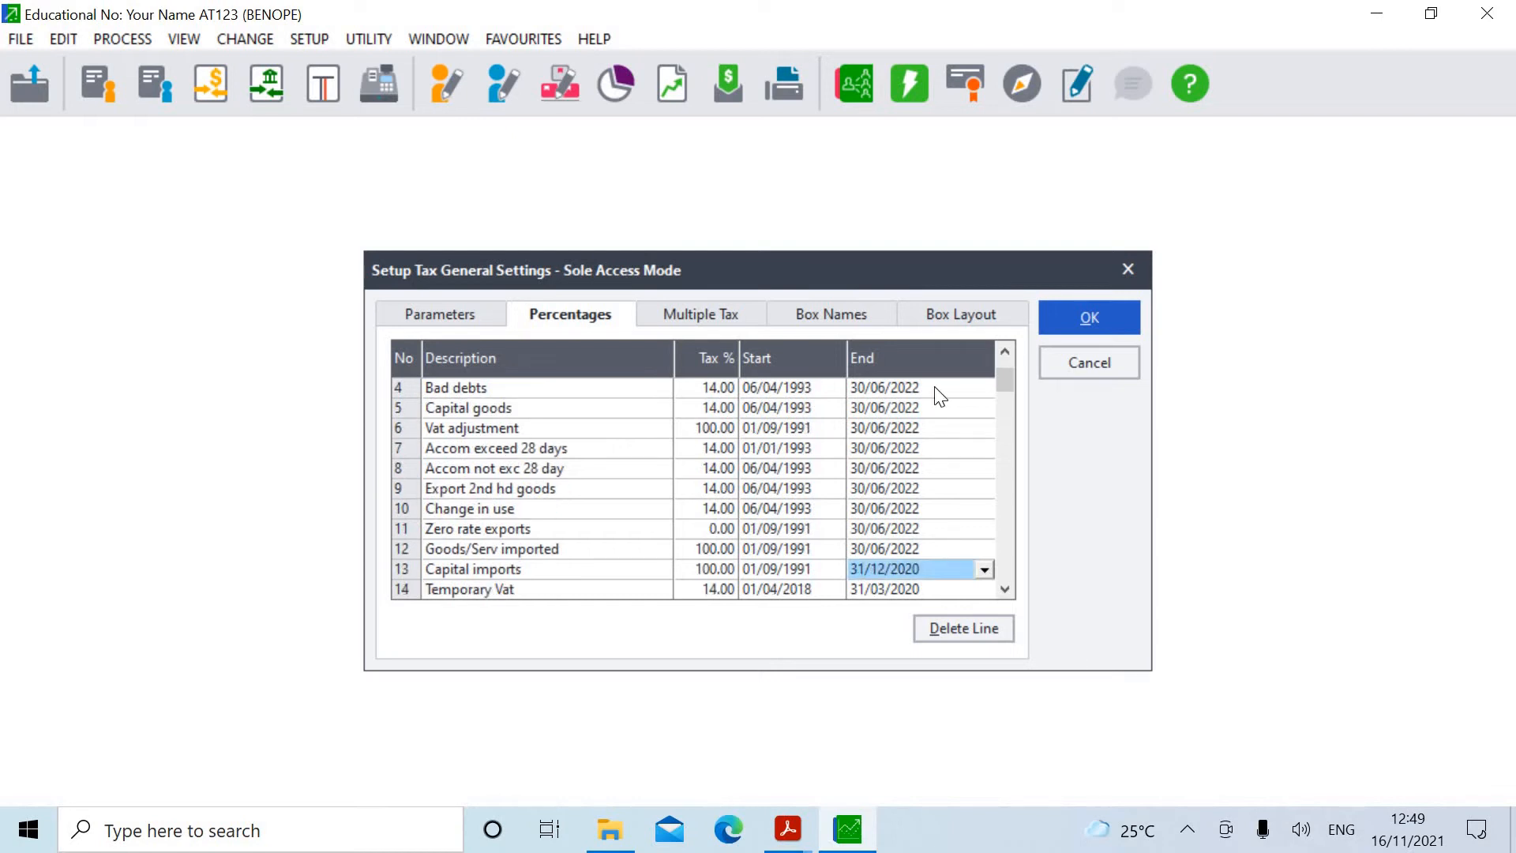
key("BackSpace")
type("30/06/20")
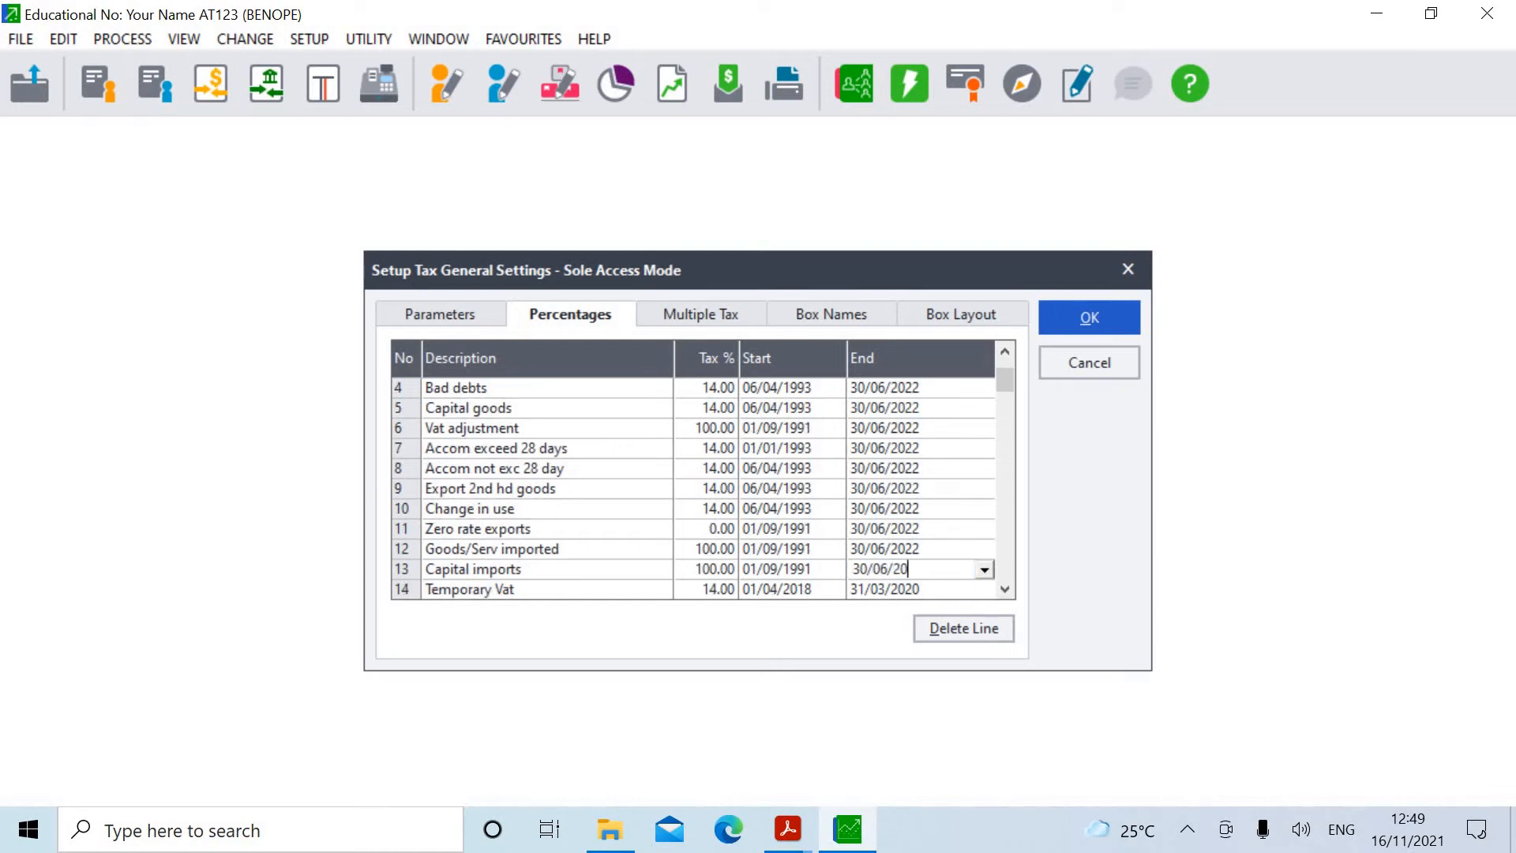
type("22")
key("Return")
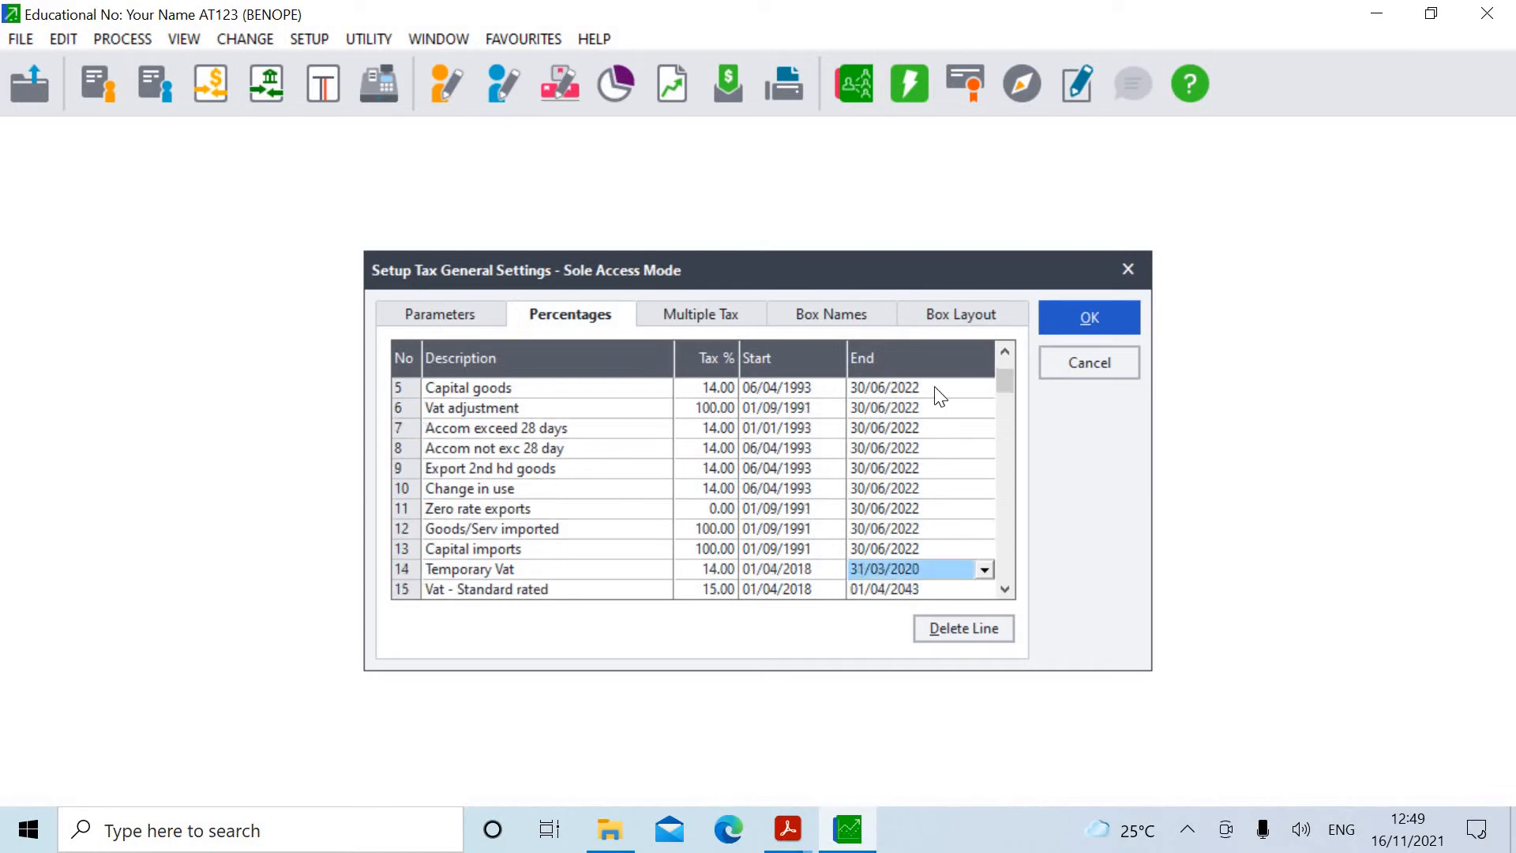
Set the end date of the Temporary Vat tax type to 30/06/2022.
key("BackSpace")
type("30/06")
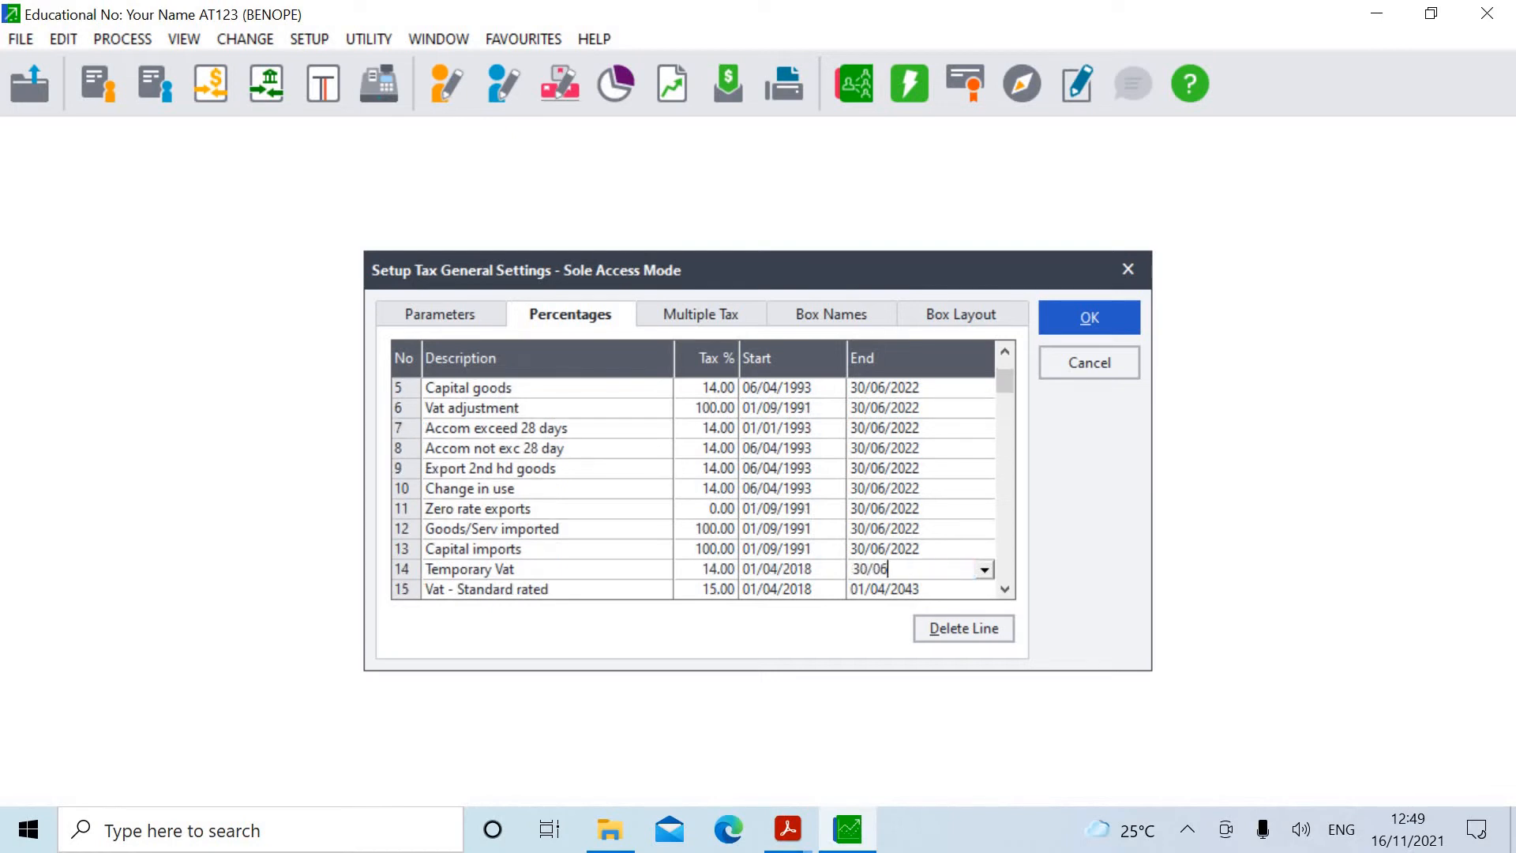
type("/2022")
key("Return")
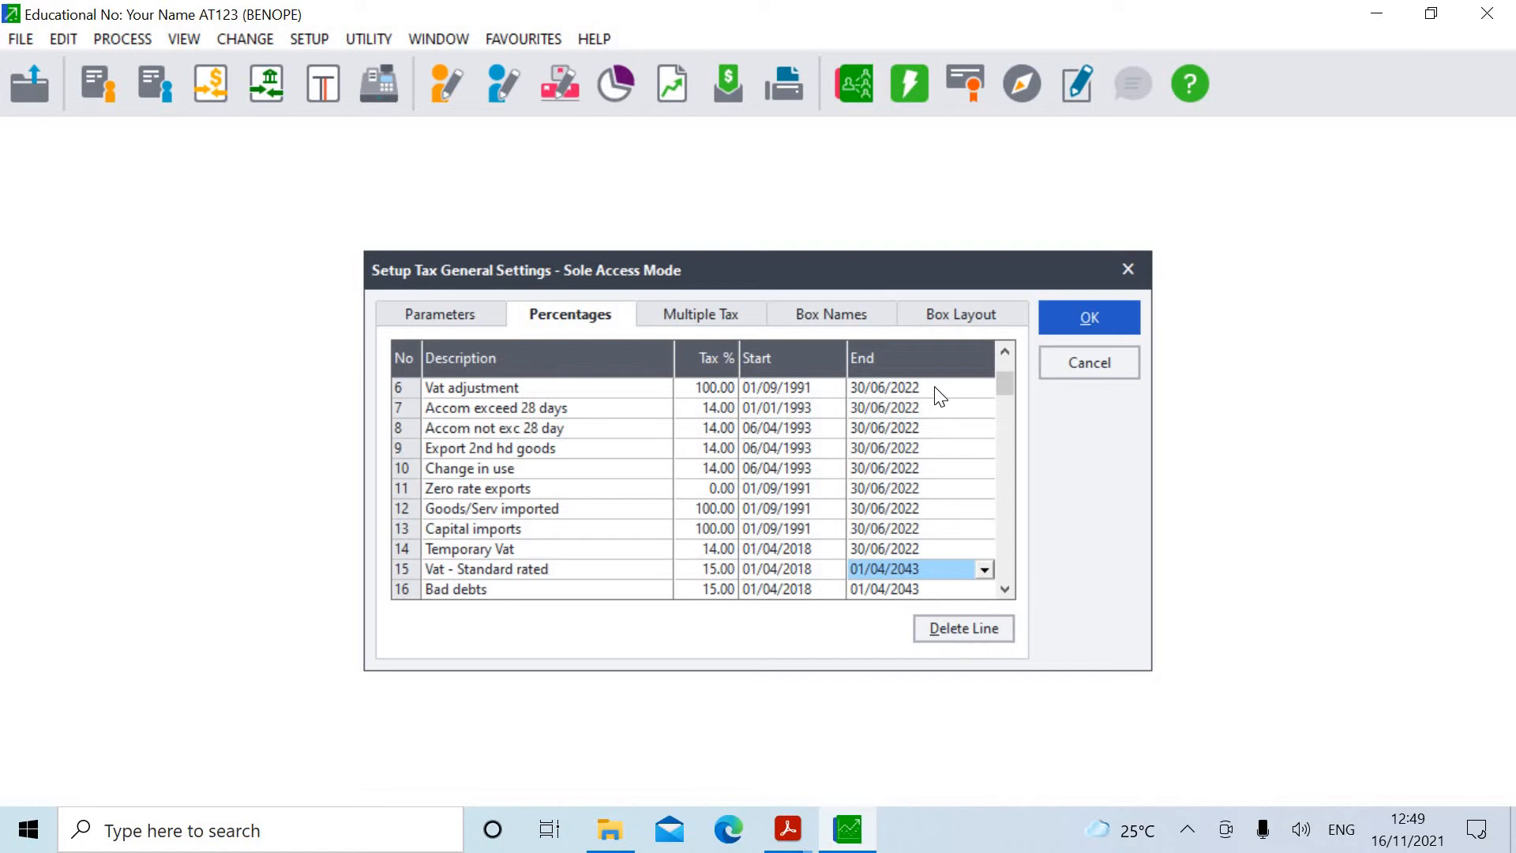
Check the end dates back up to the first tax type and save the general tax settings.
key("Up")
key("Up")
key("Up")
key("Up")
key("Up")
key("Up")
key("Up")
key("Up")
key("Up")
key("Up")
key("Up")
key("Up")
key("Up")
key("Up")
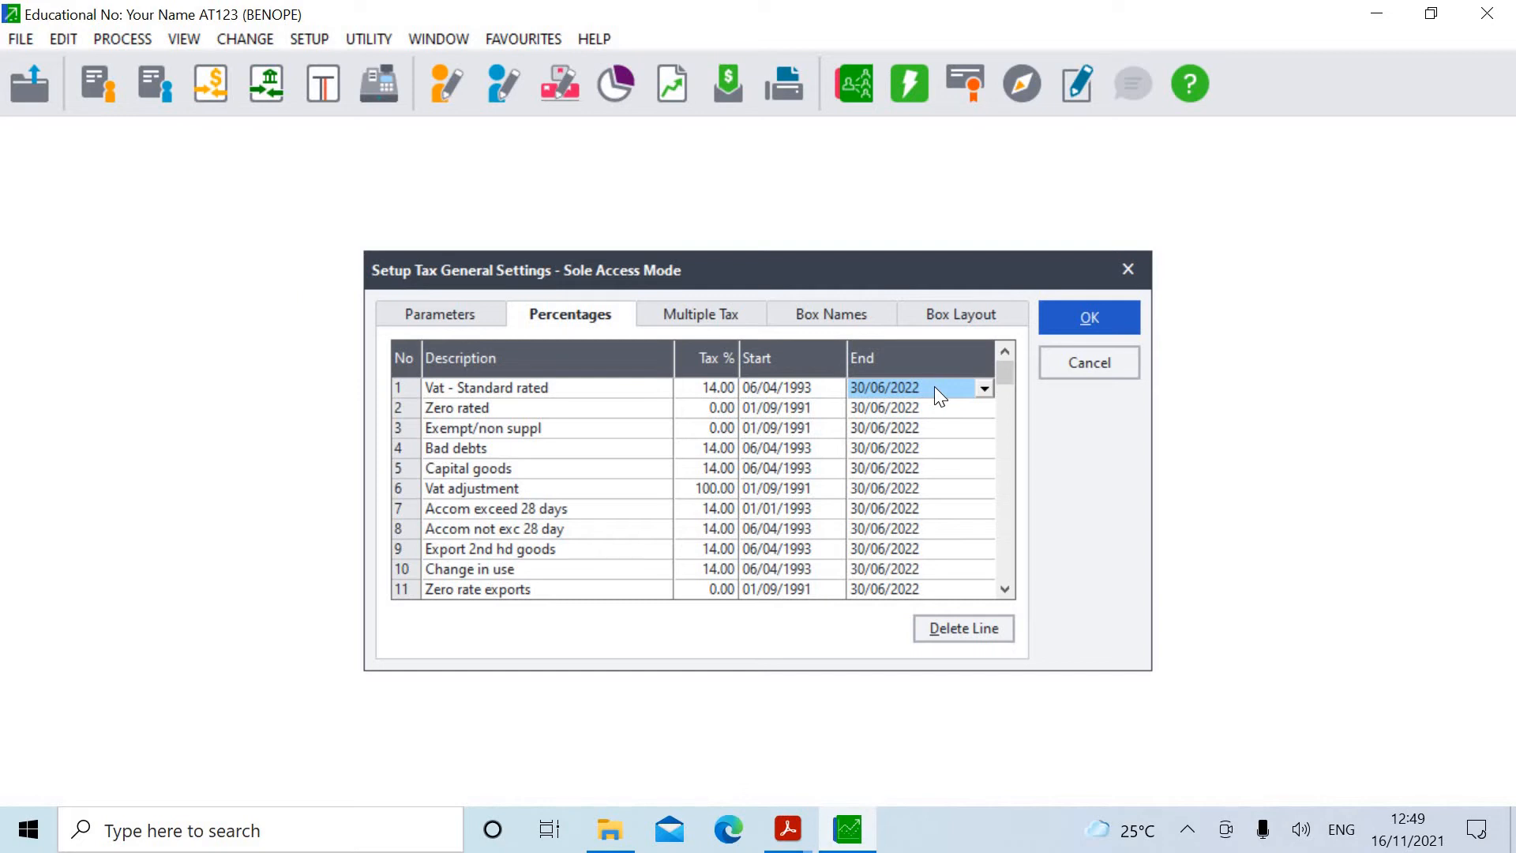
left_click(1096, 319)
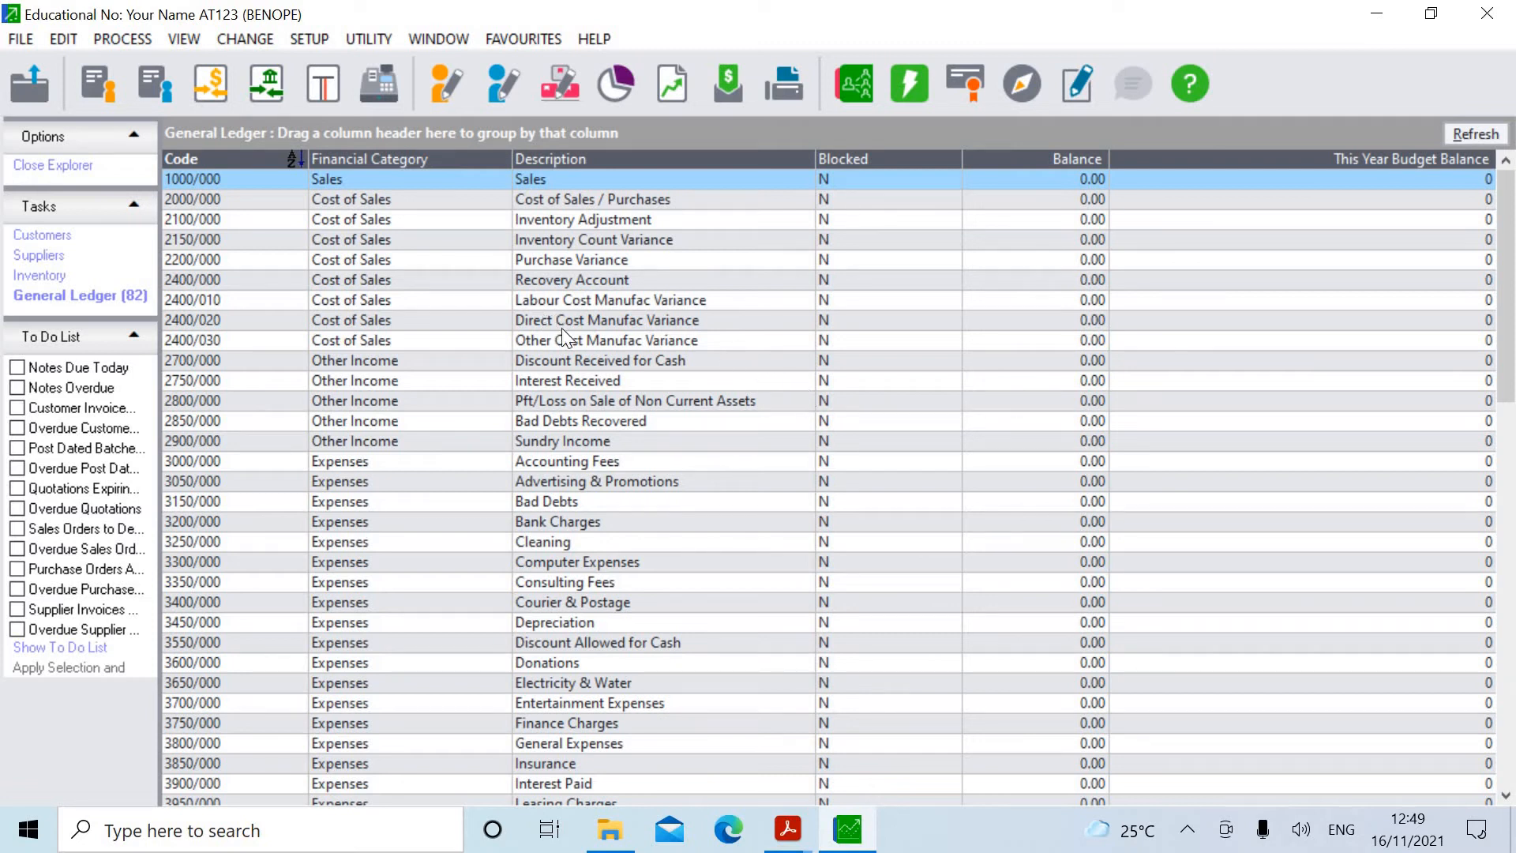
Switch to Adobe Acrobat Reader to consult the Task 2 resident invoice and return to Sage 50c Pastel Partner.
left_click(788, 829)
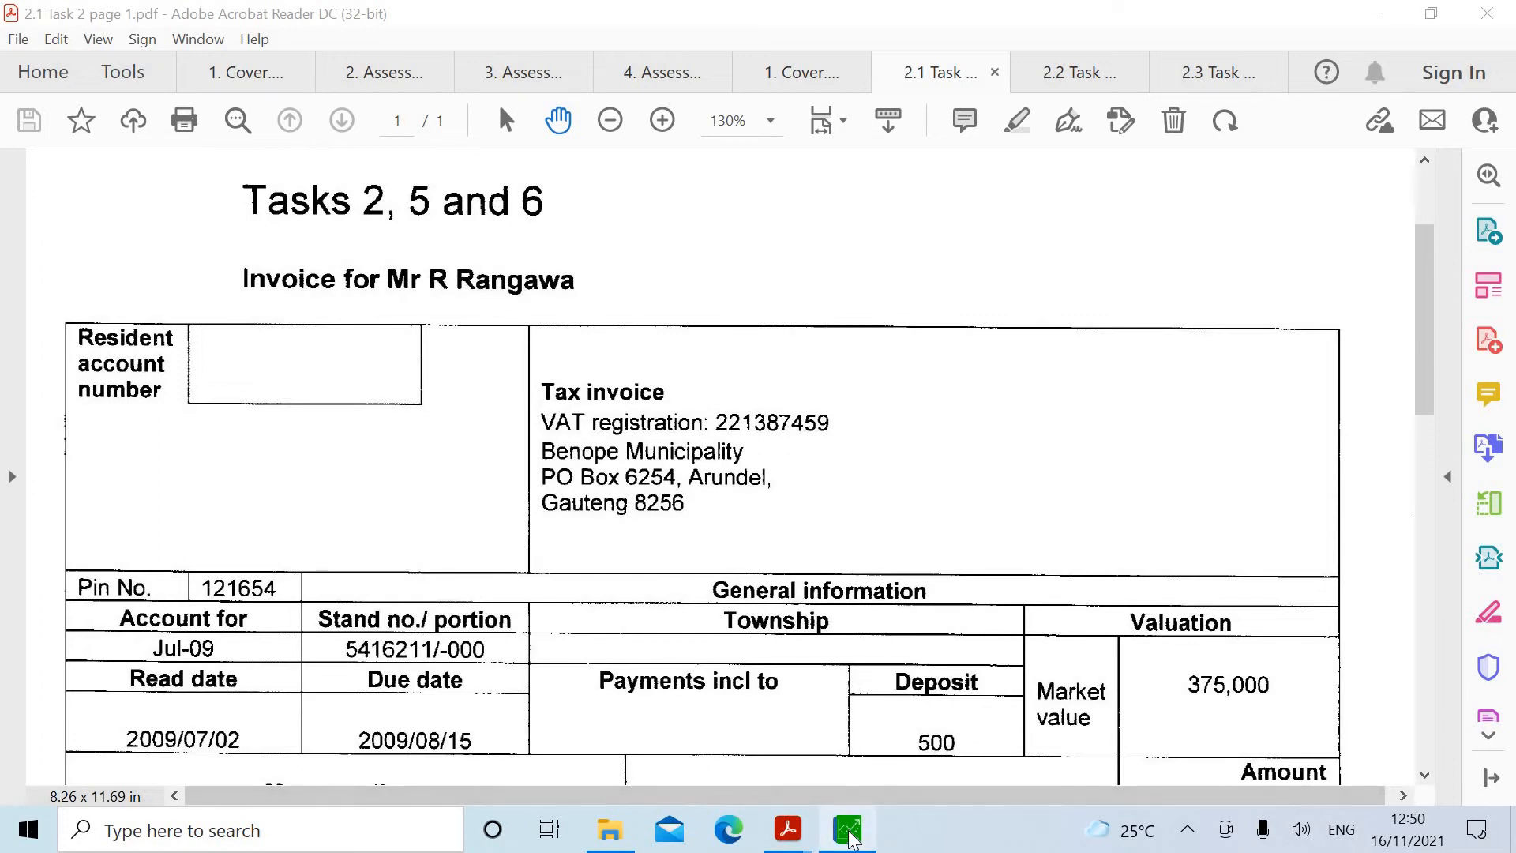
mouse_move(851, 838)
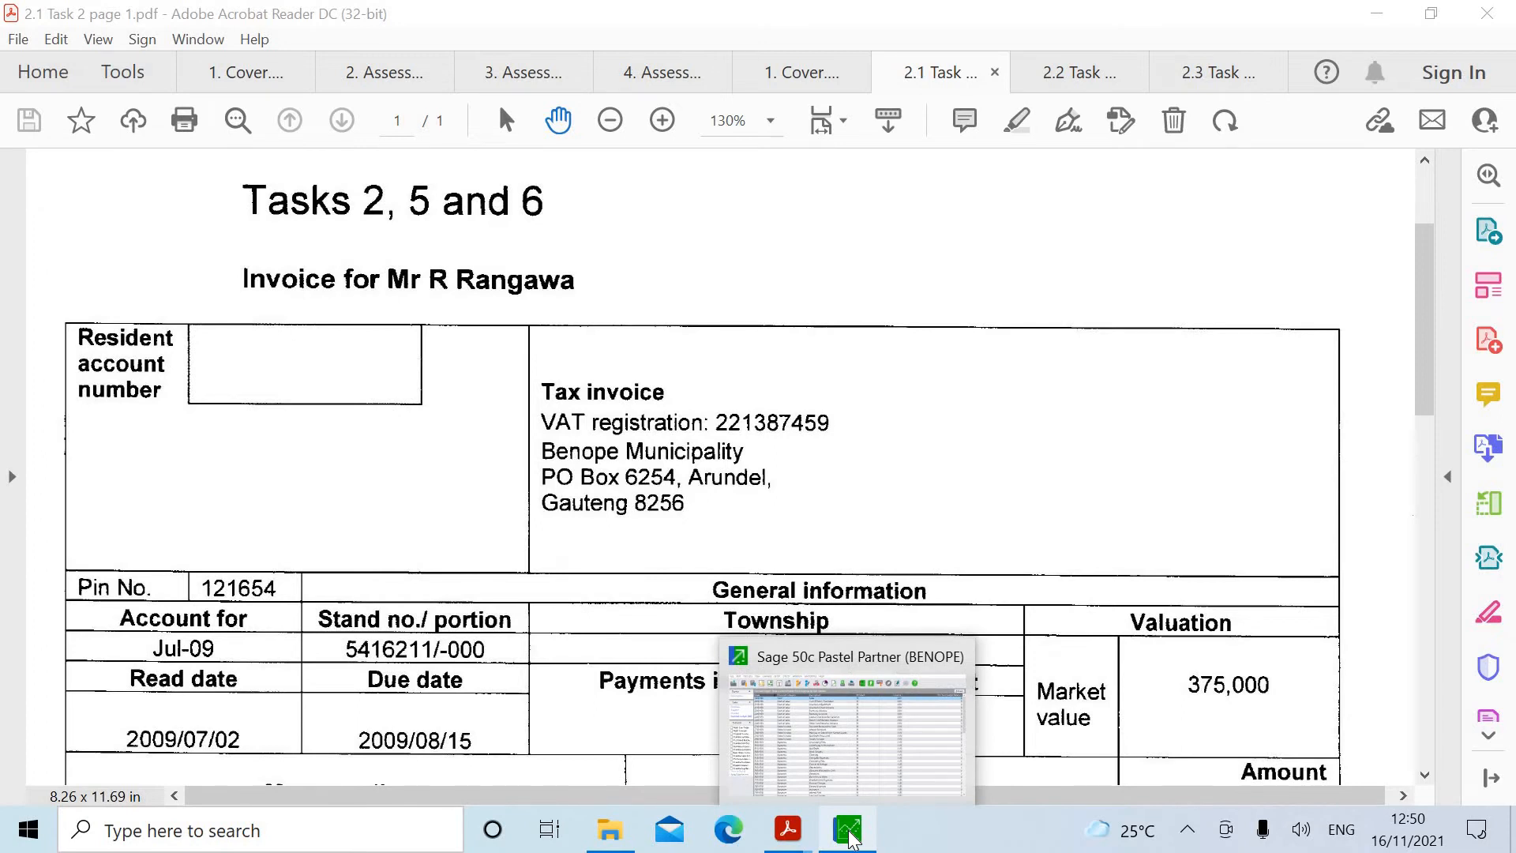
left_click(847, 735)
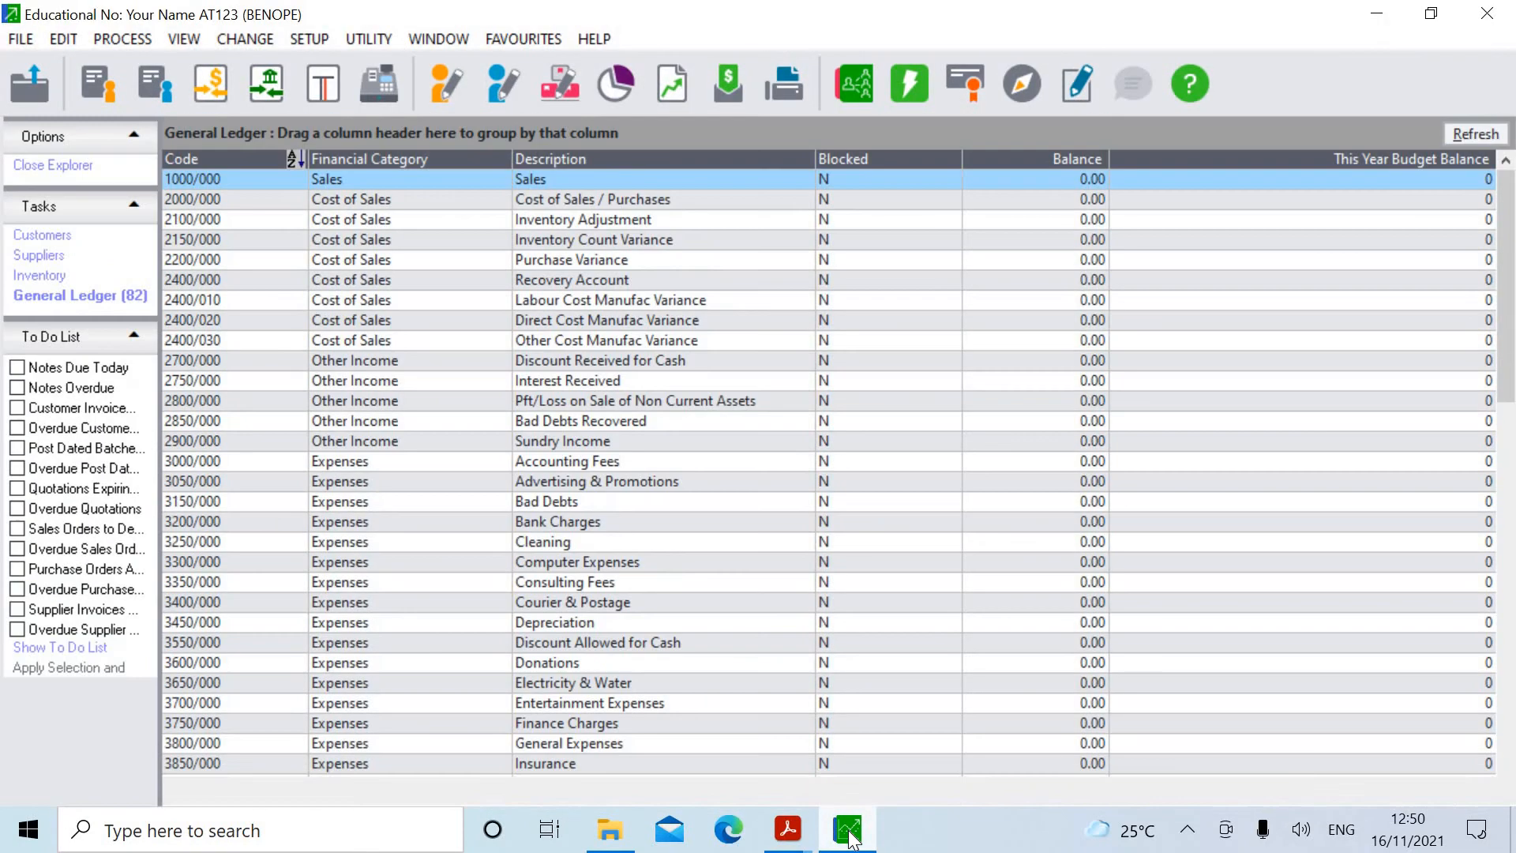
Start a new customer account with the resident's account code and enter the customer's title and name as its description.
left_click(77, 38)
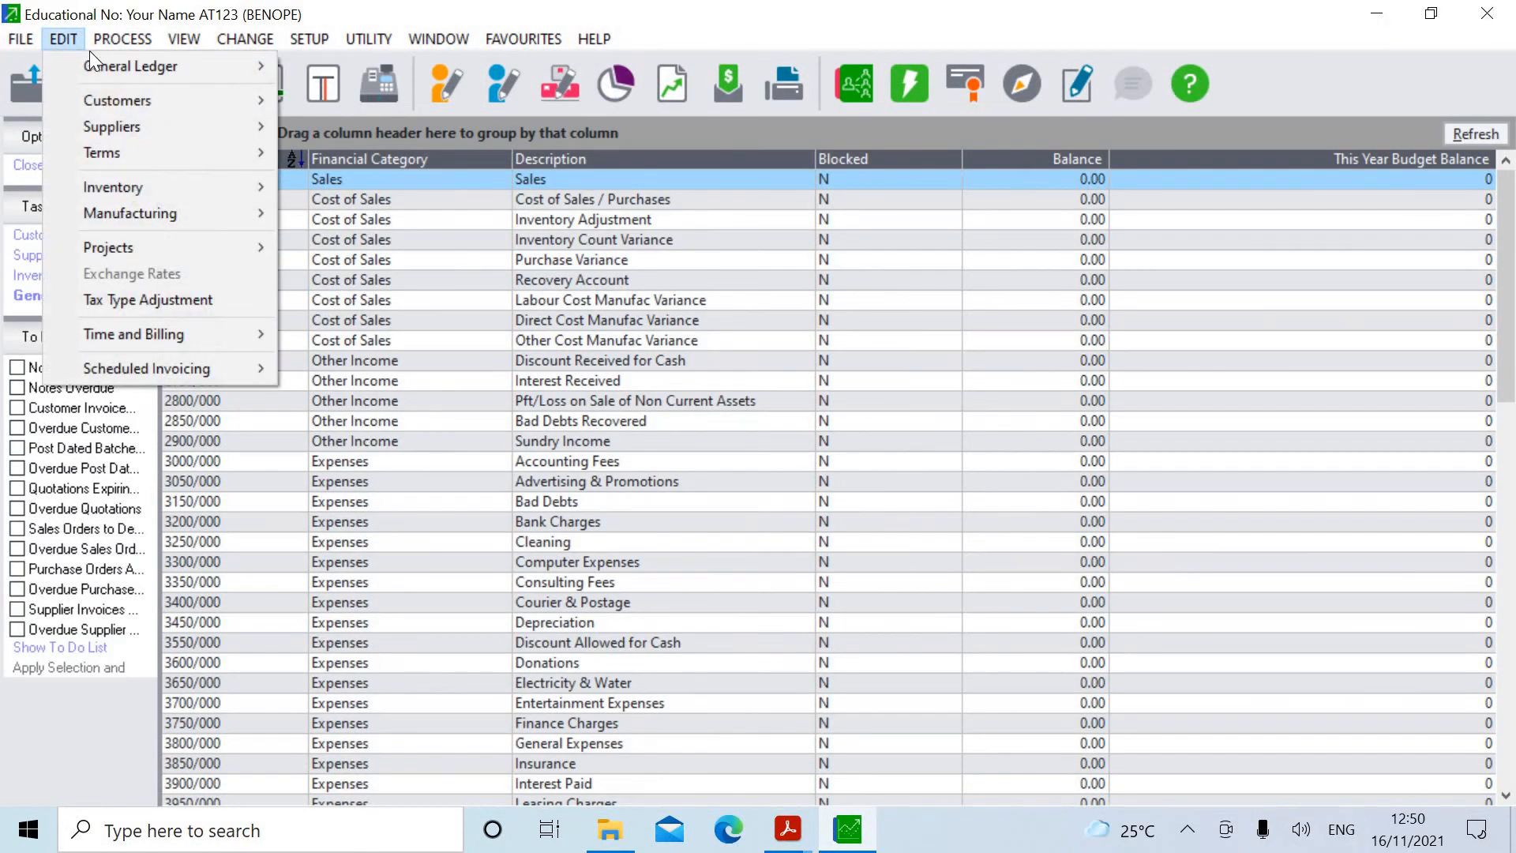
mouse_move(106, 101)
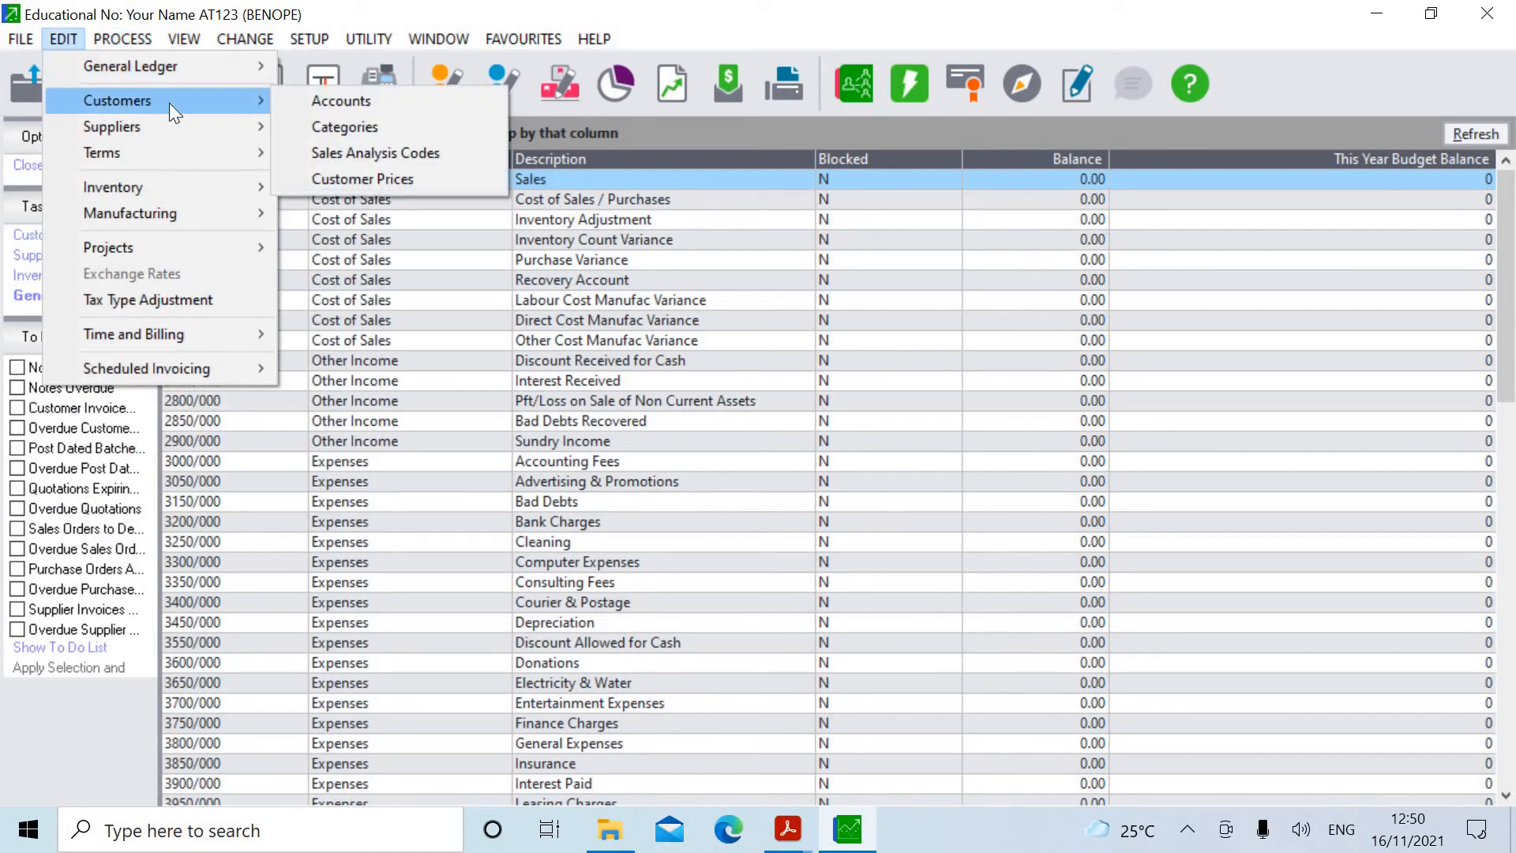
left_click(357, 100)
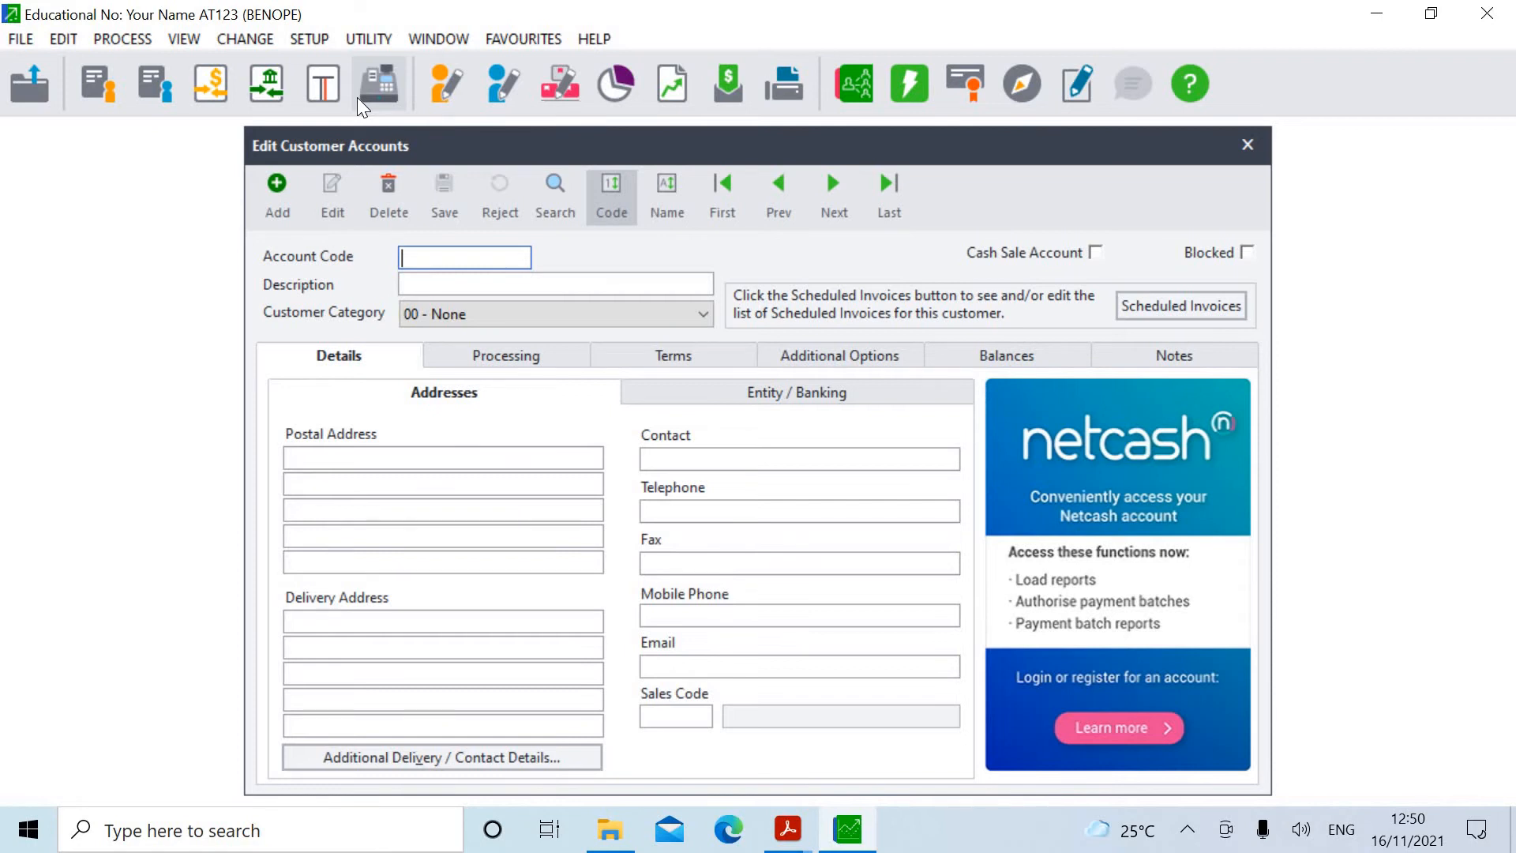
type("RAN001")
key("Tab")
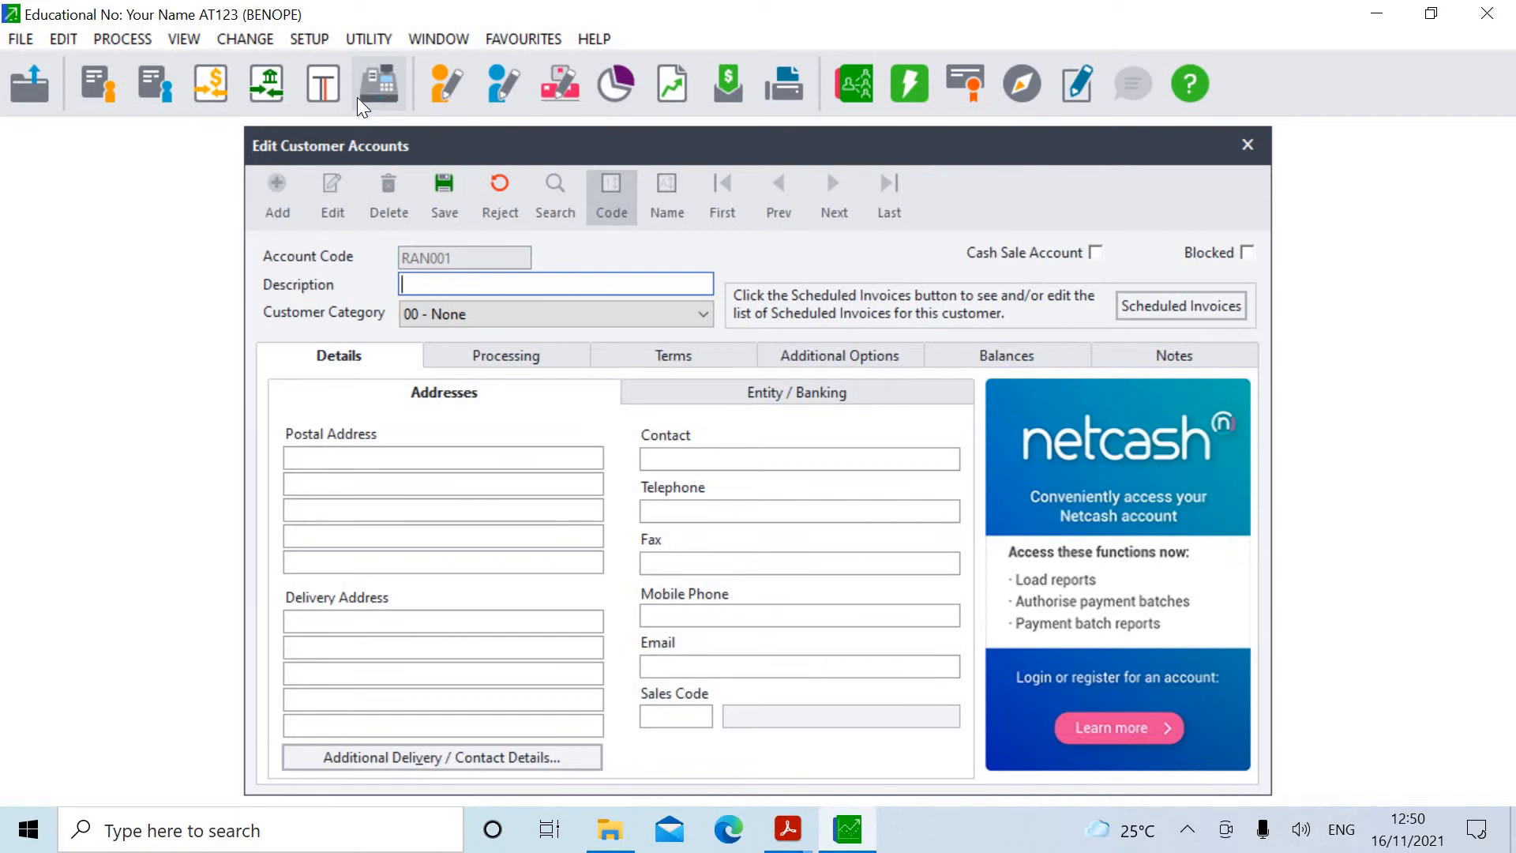
type("Mr R. Rangawa")
key("Tab")
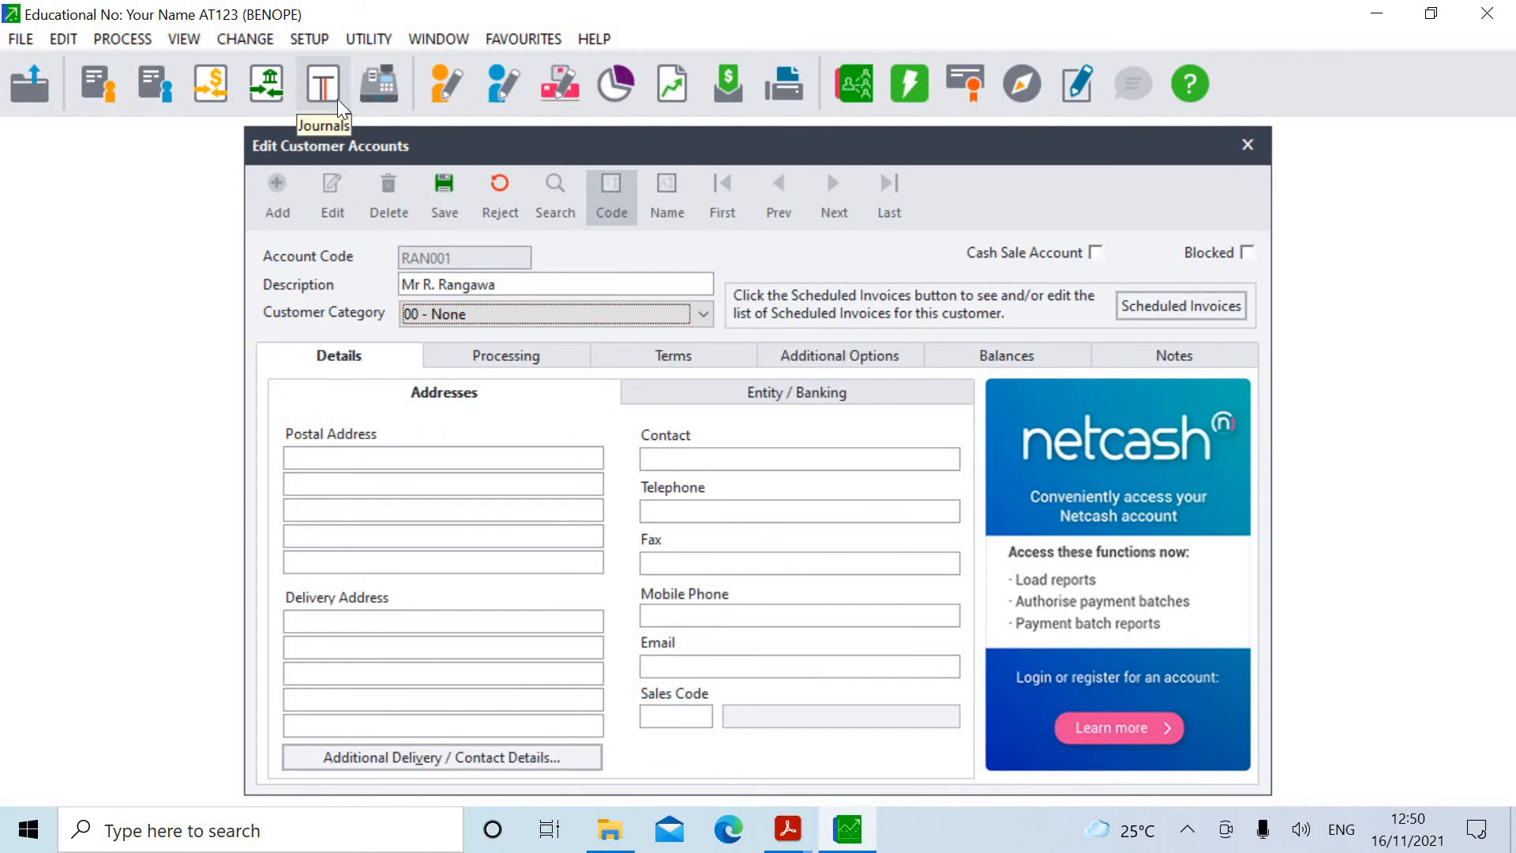
In the new customer's processing settings, set Default Tax to Default tax type.
left_click(539, 363)
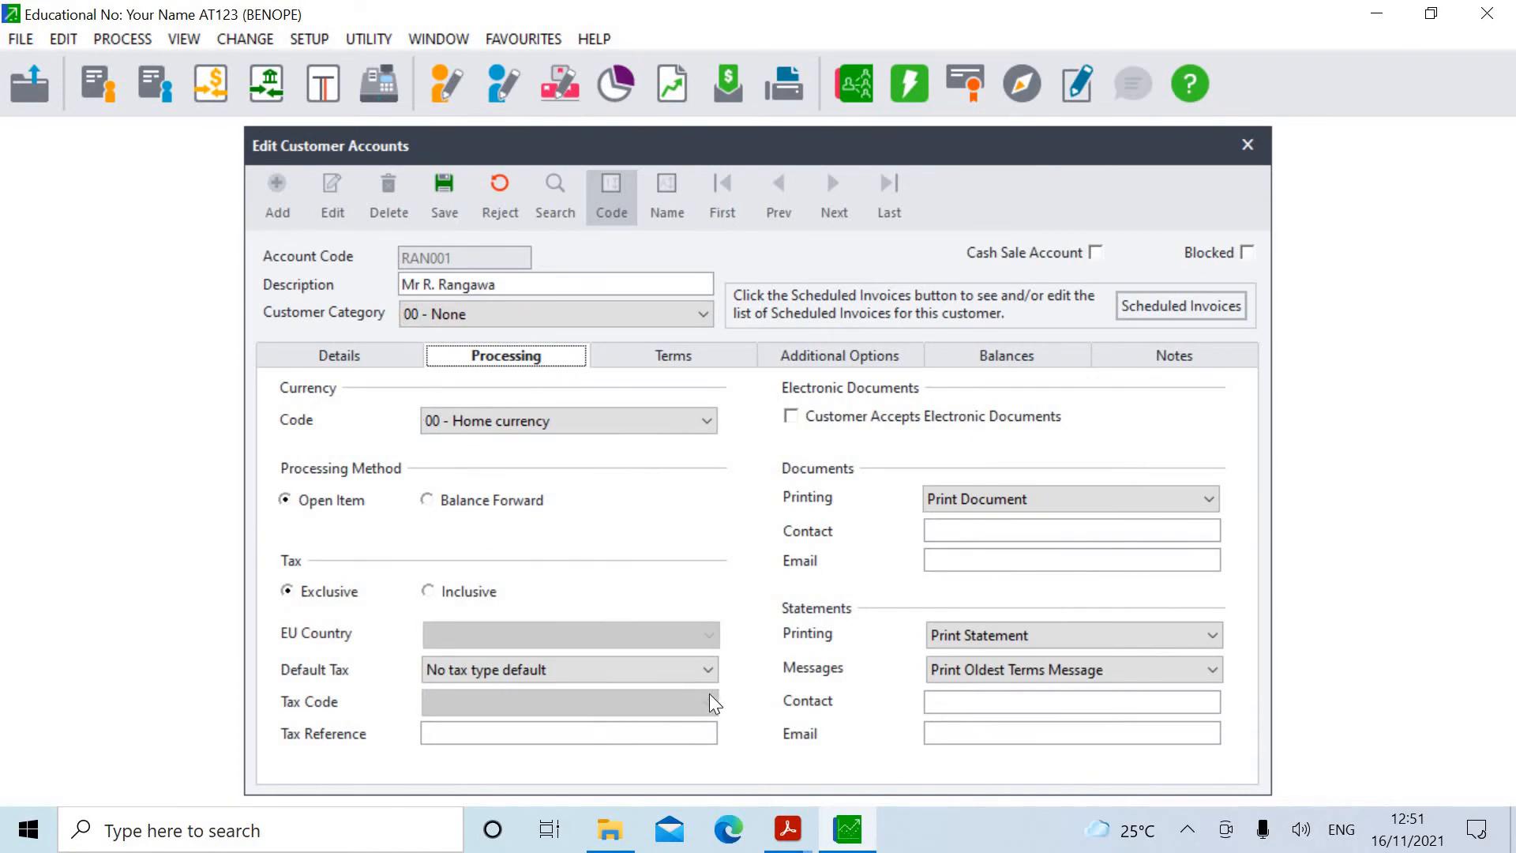
left_click(708, 669)
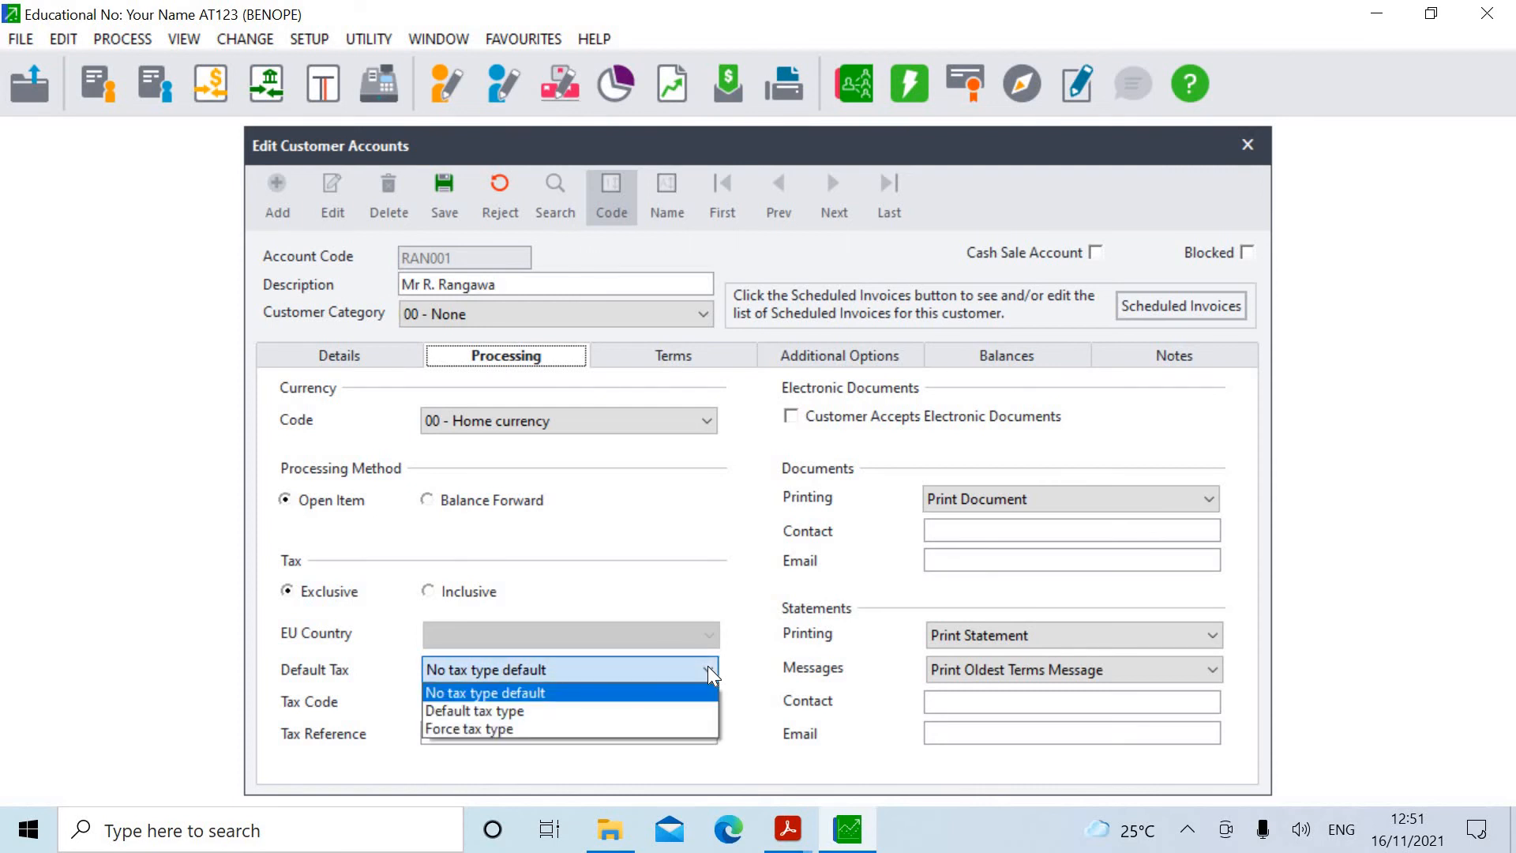
left_click(660, 711)
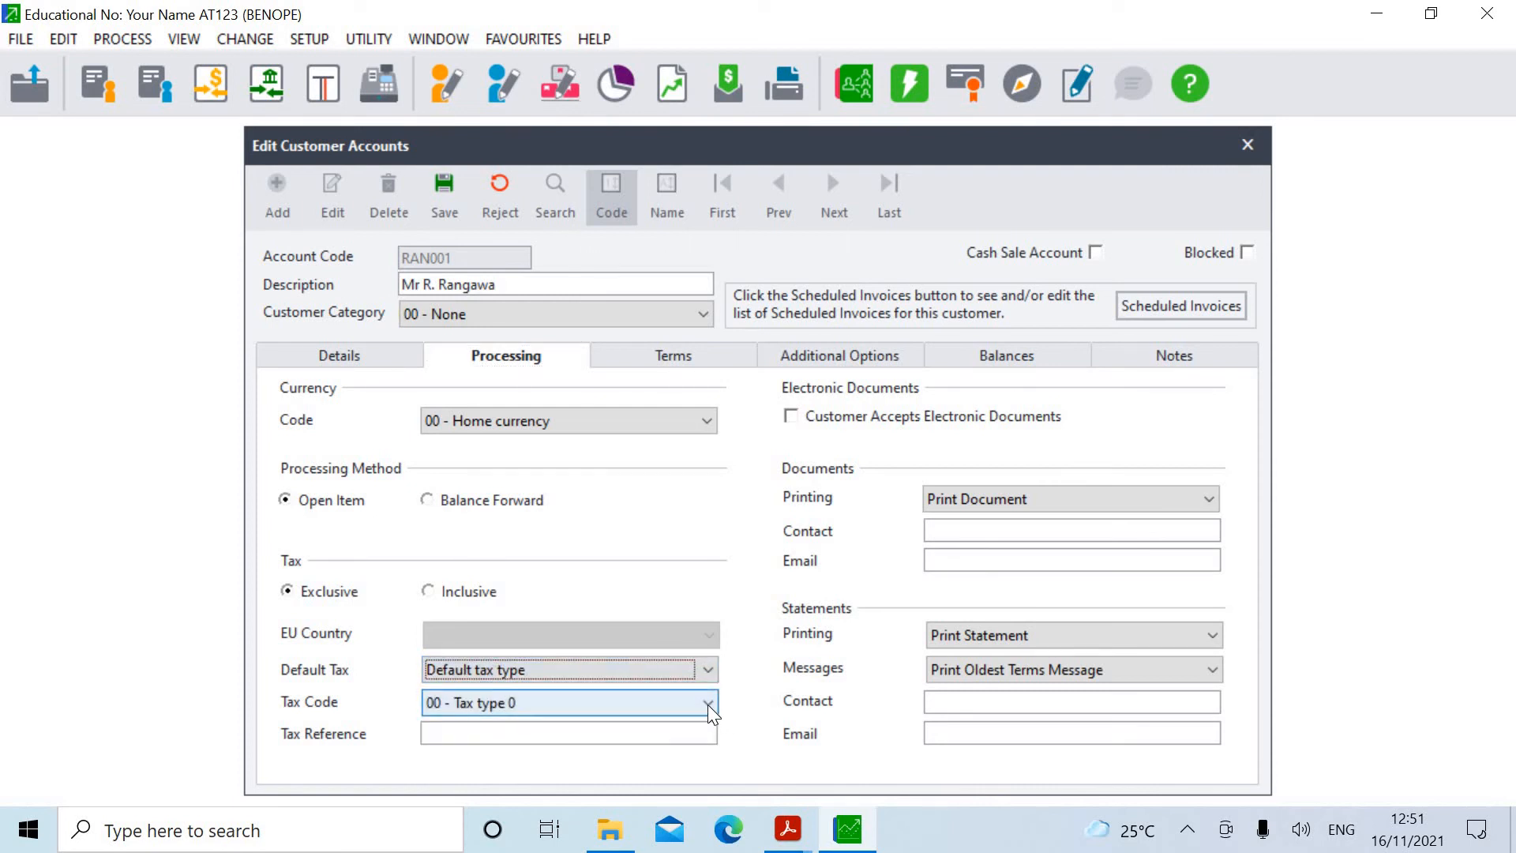
Set the resident's Tax Code to 01 - Vat - Standard rated (14.00%), enable acceptance of electronic documents, and save the account after checking its terms.
left_click(708, 705)
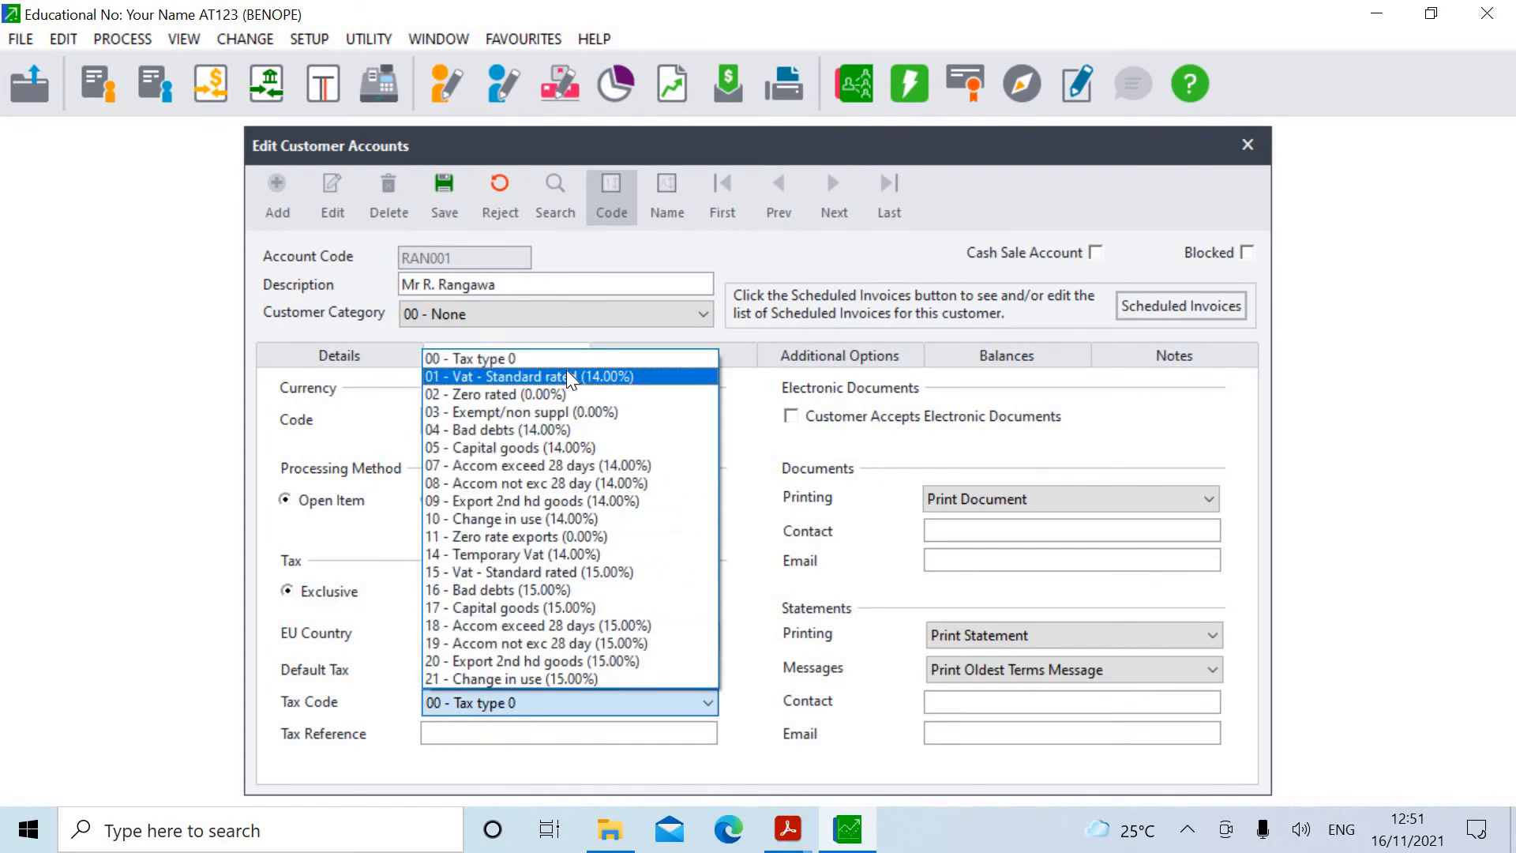
left_click(570, 377)
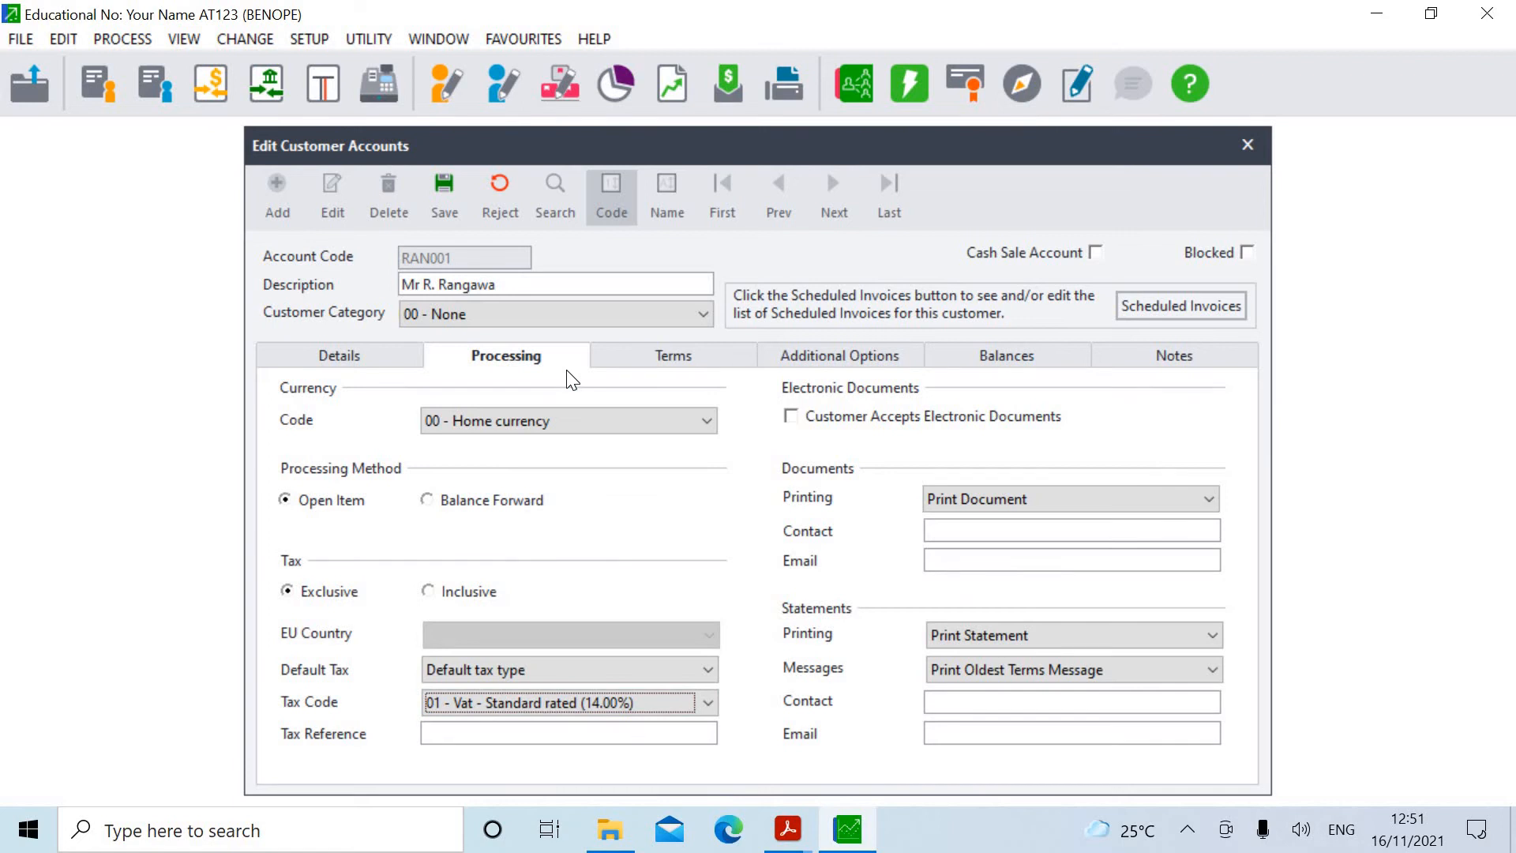
left_click(792, 418)
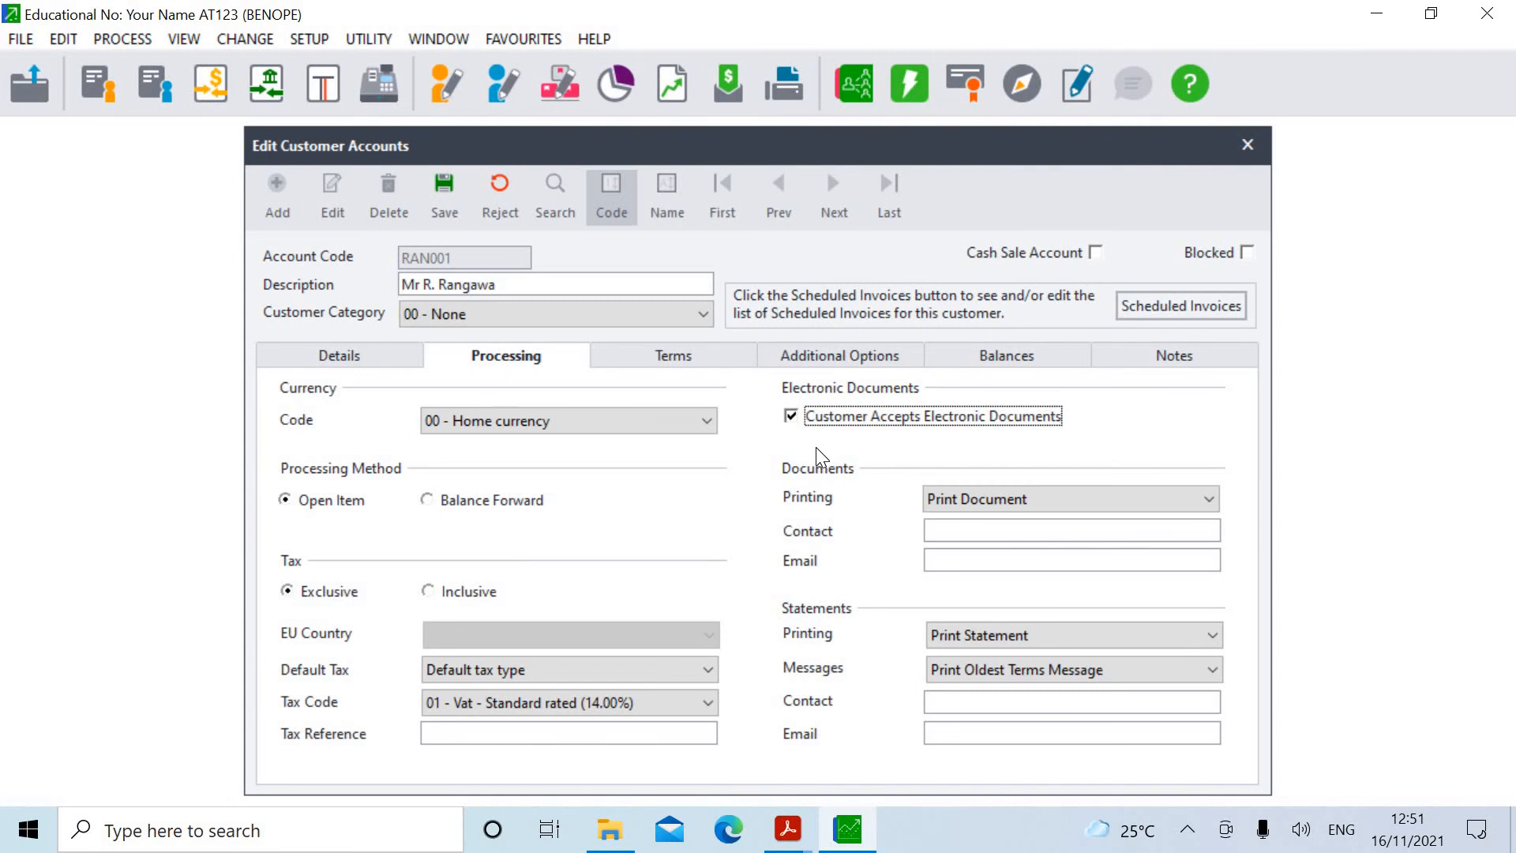
left_click(677, 360)
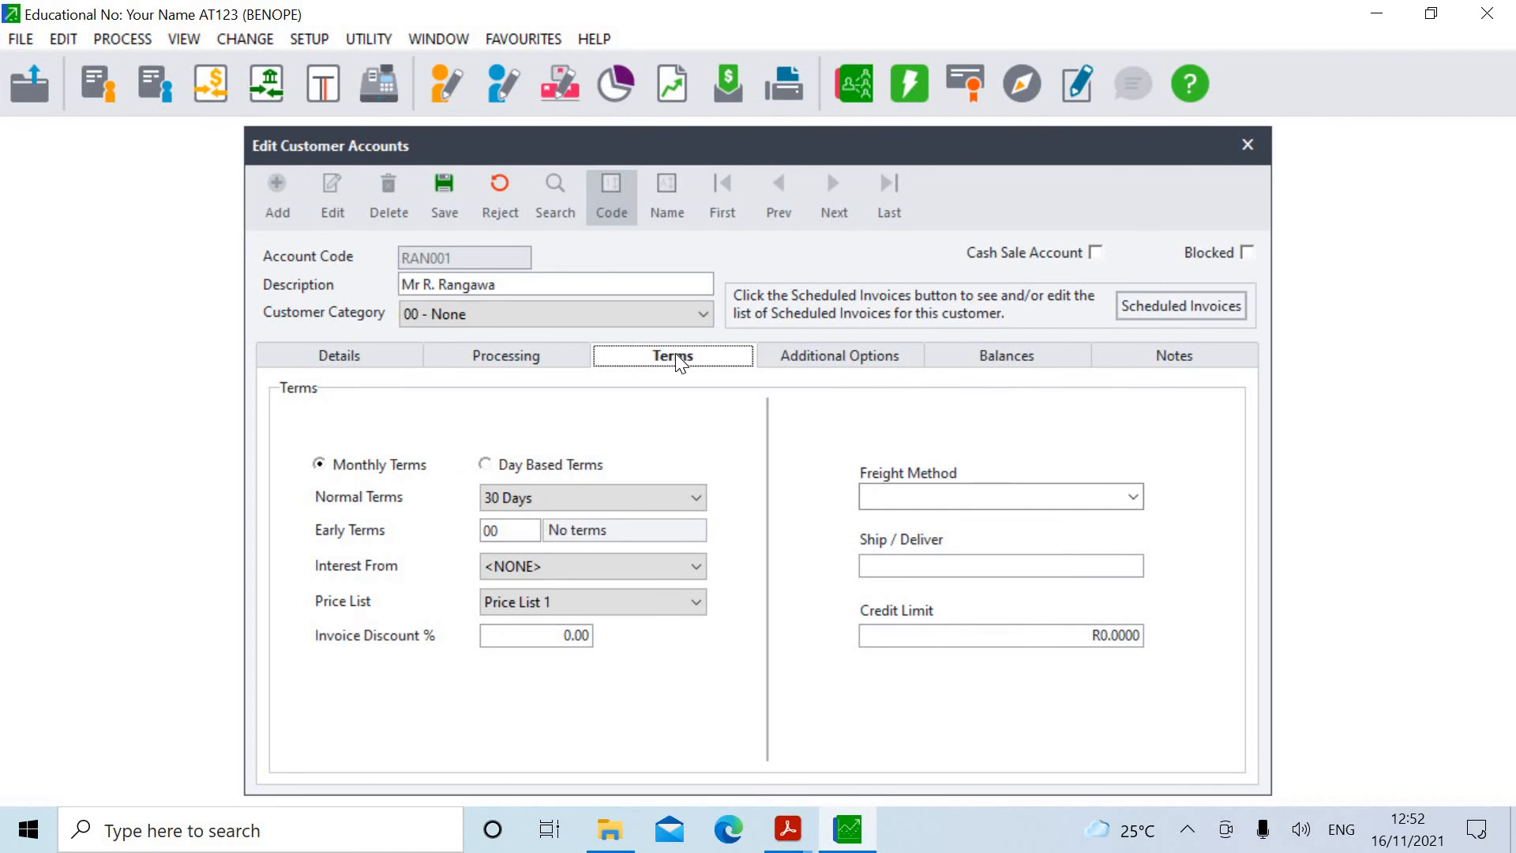
left_click(454, 196)
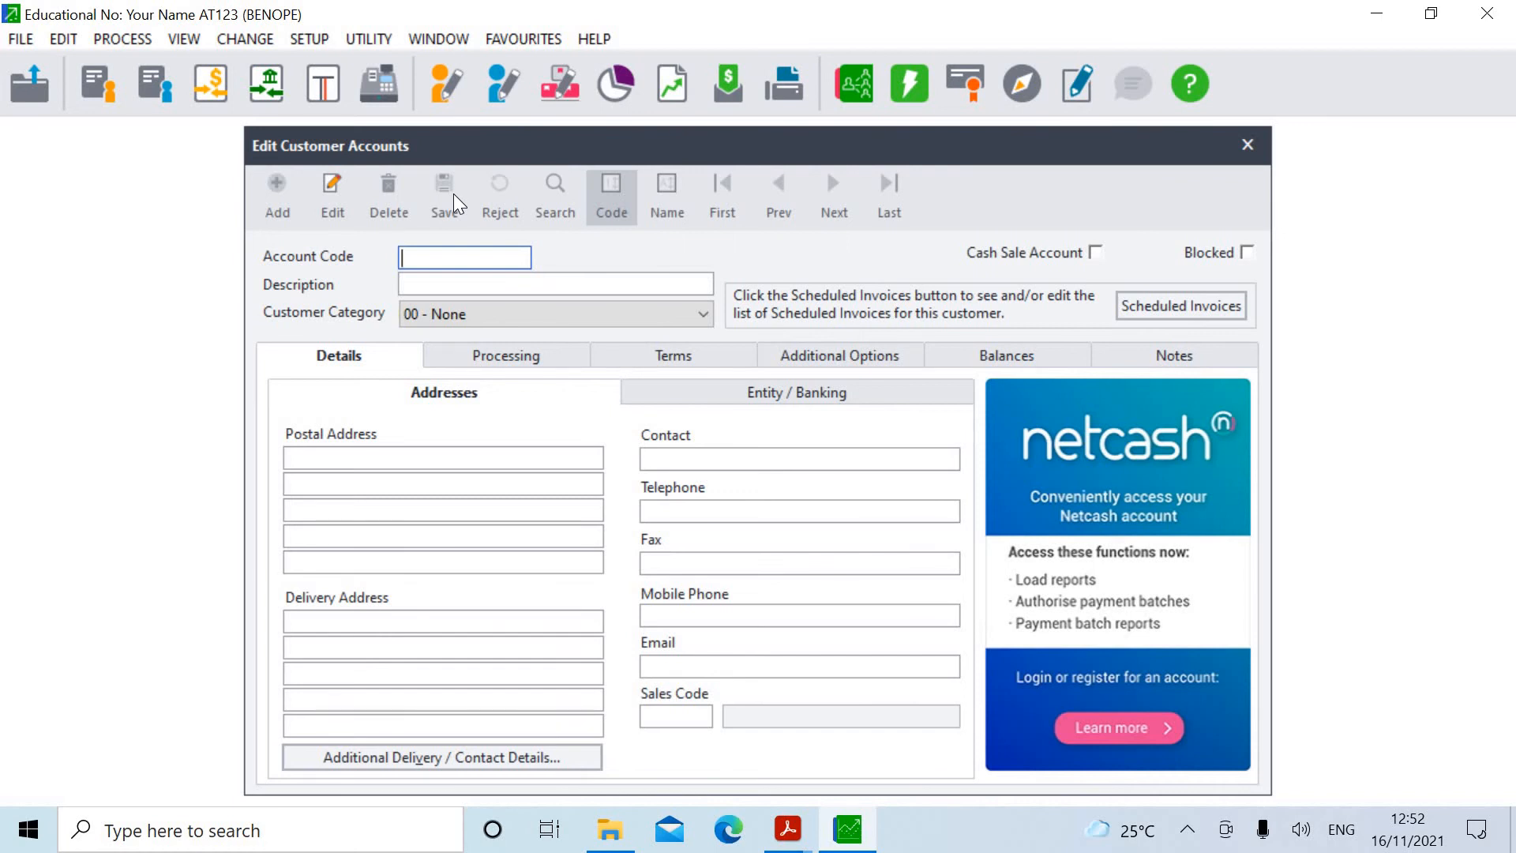
Switch to Adobe Acrobat Reader to consult the Griffin Trading CC invoice in 2.2 Task 2 page 2.pdf and return to Sage 50c Pastel Partner.
left_click(862, 837)
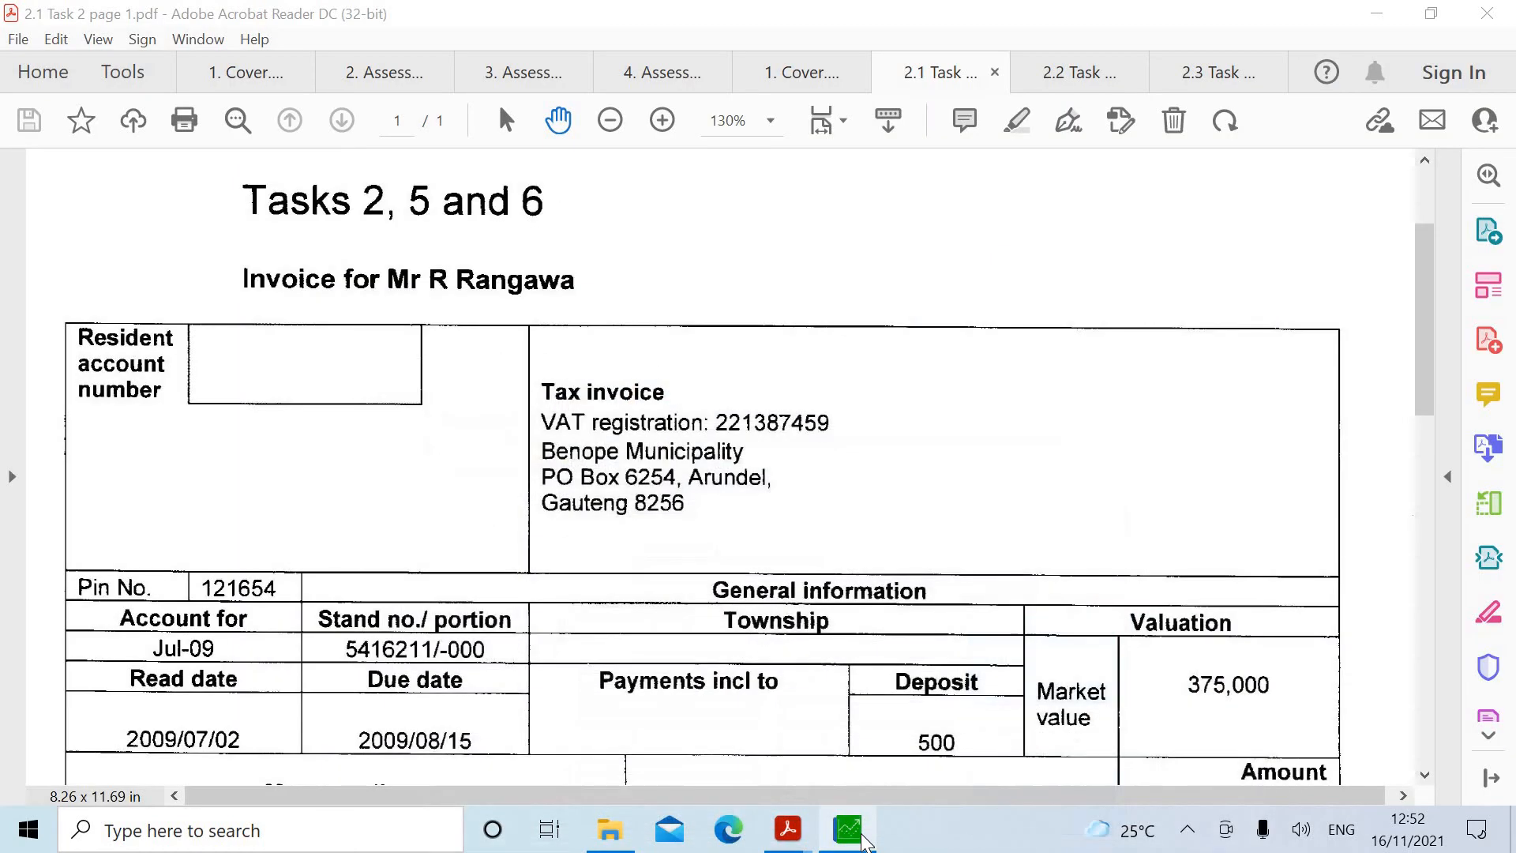
left_click(1083, 71)
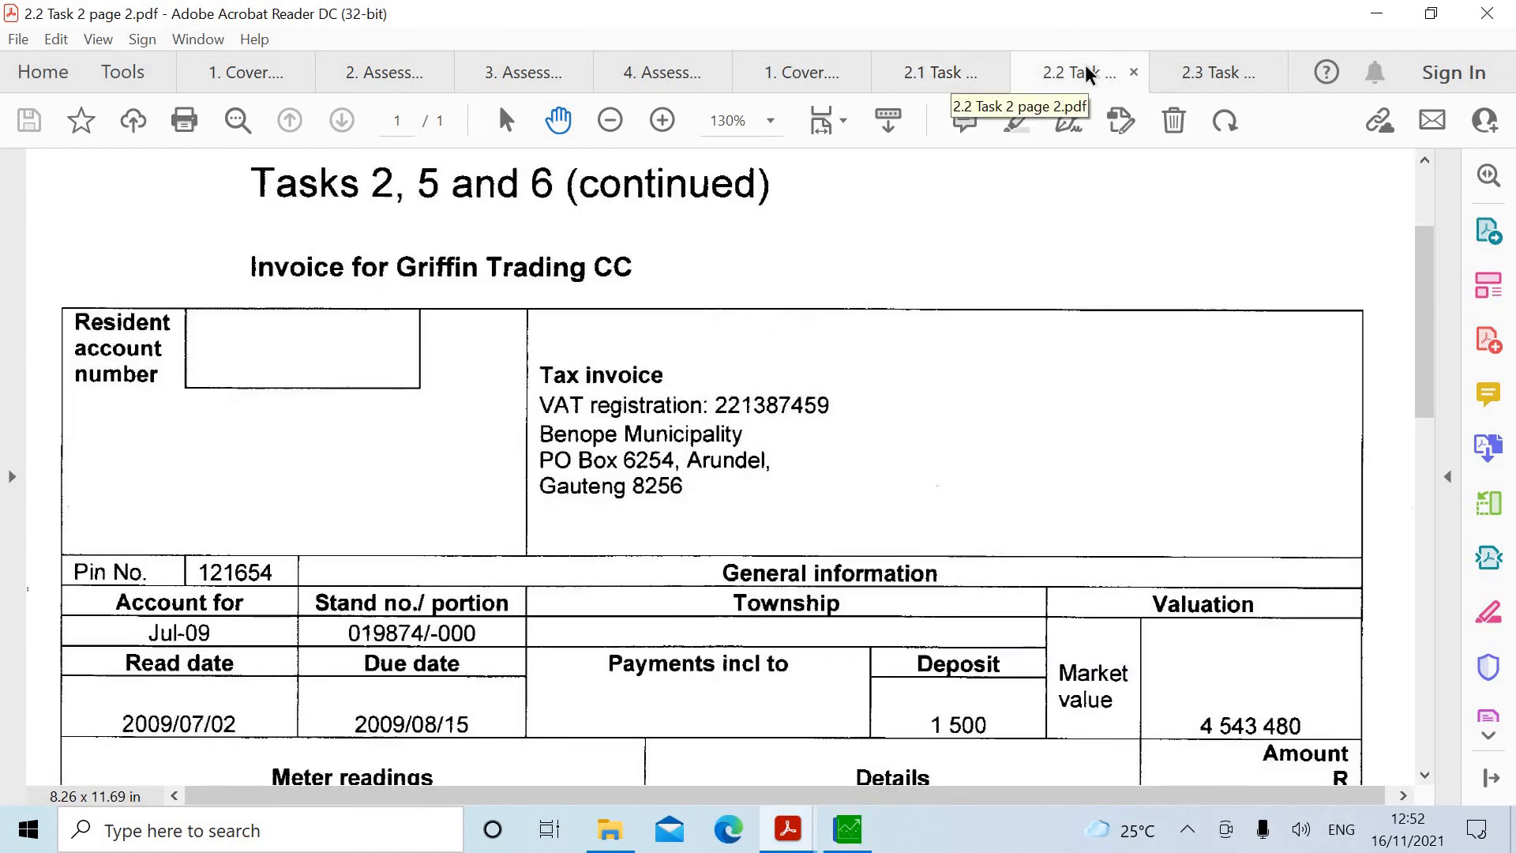
left_click(862, 842)
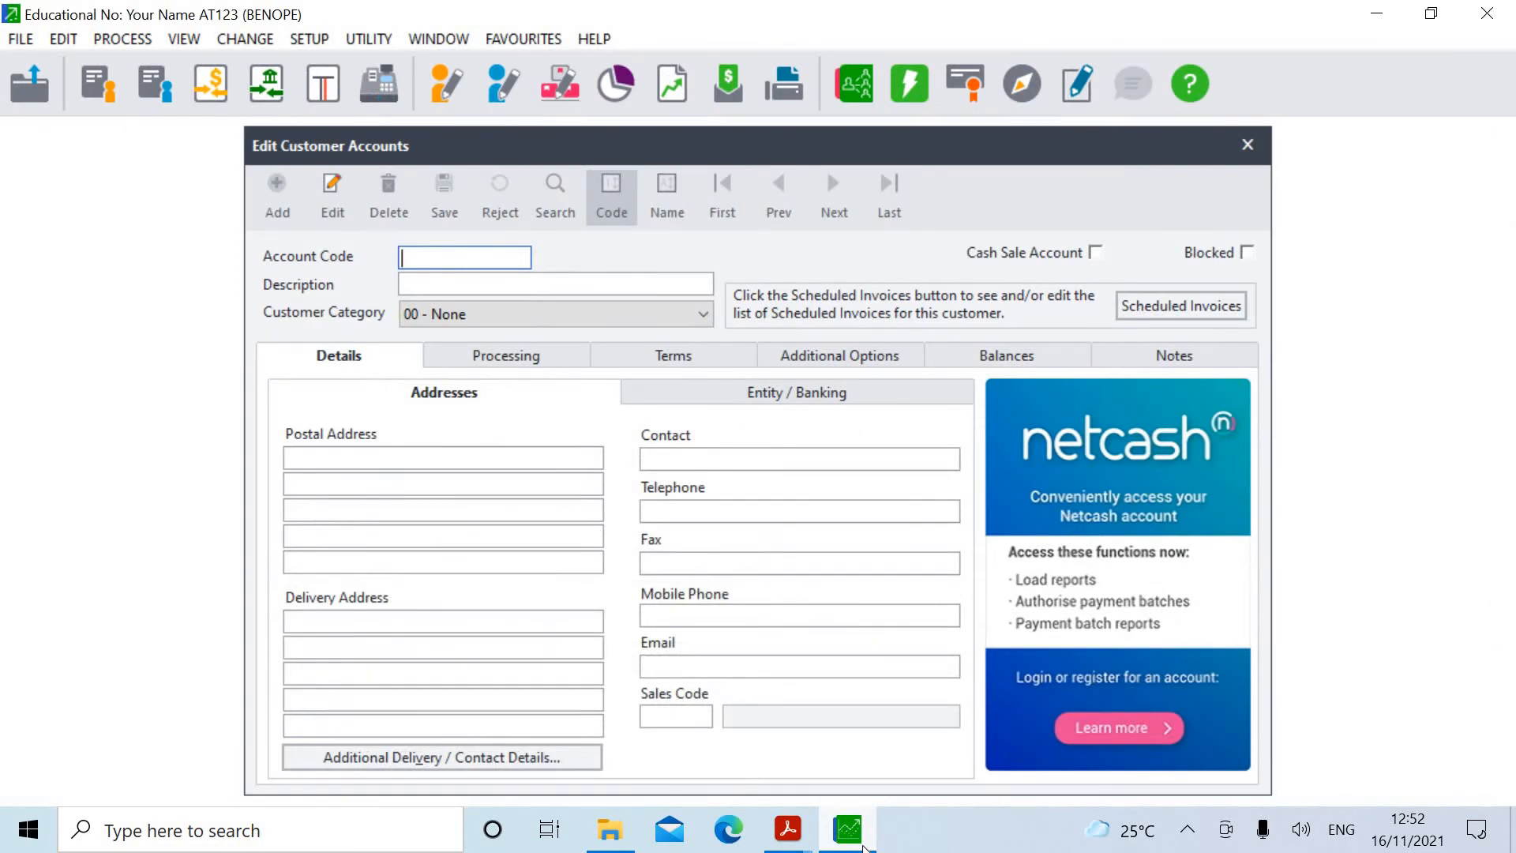
Start a new customer account with the company's account code and the description Griffin Trading CC.
type("GRI001")
key("Tab")
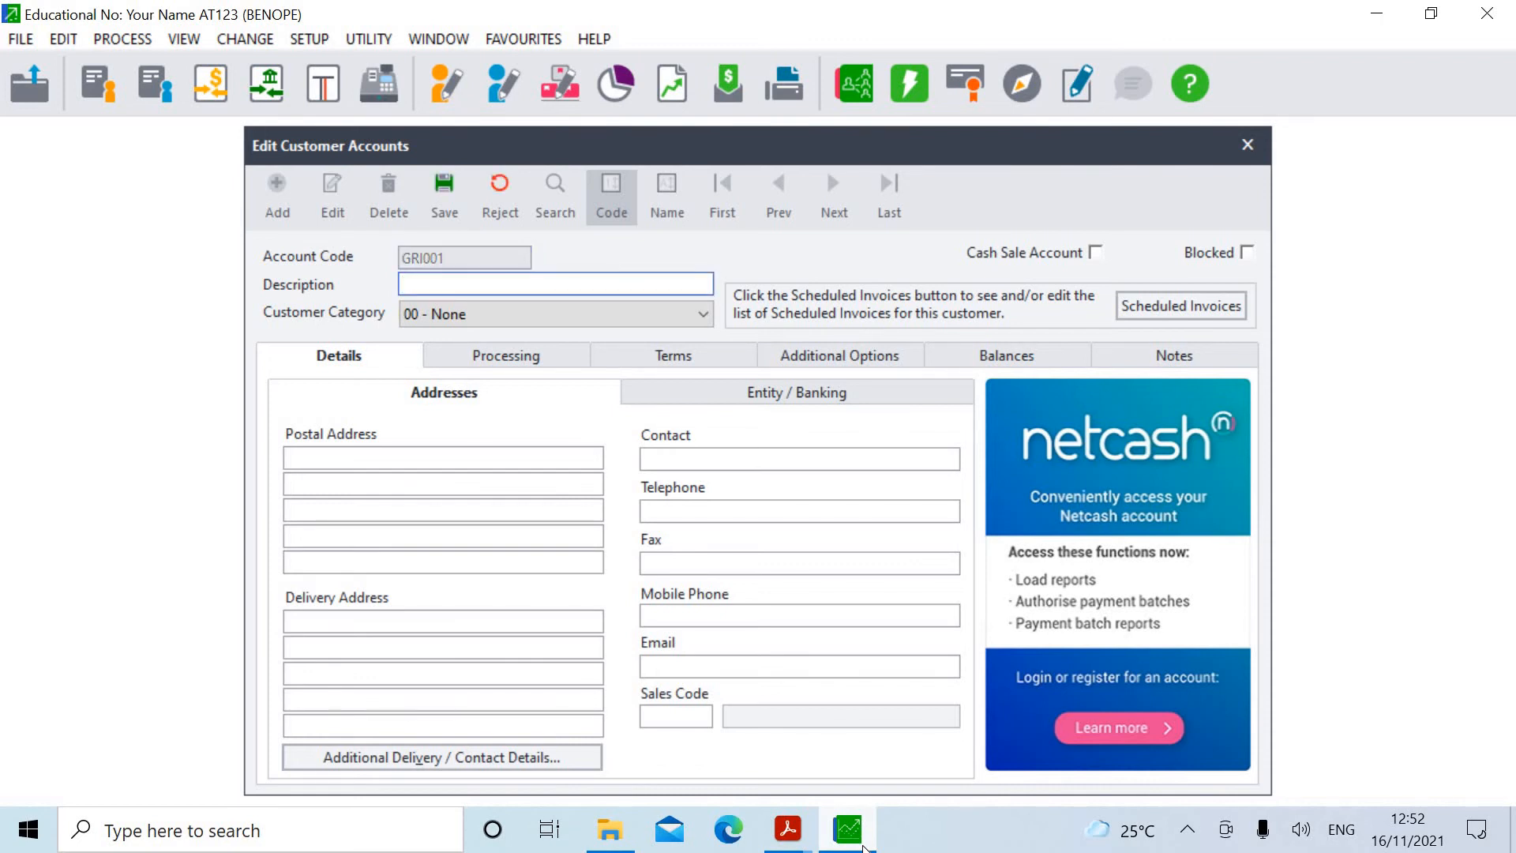
type("Griffin Trading CC")
key("Tab")
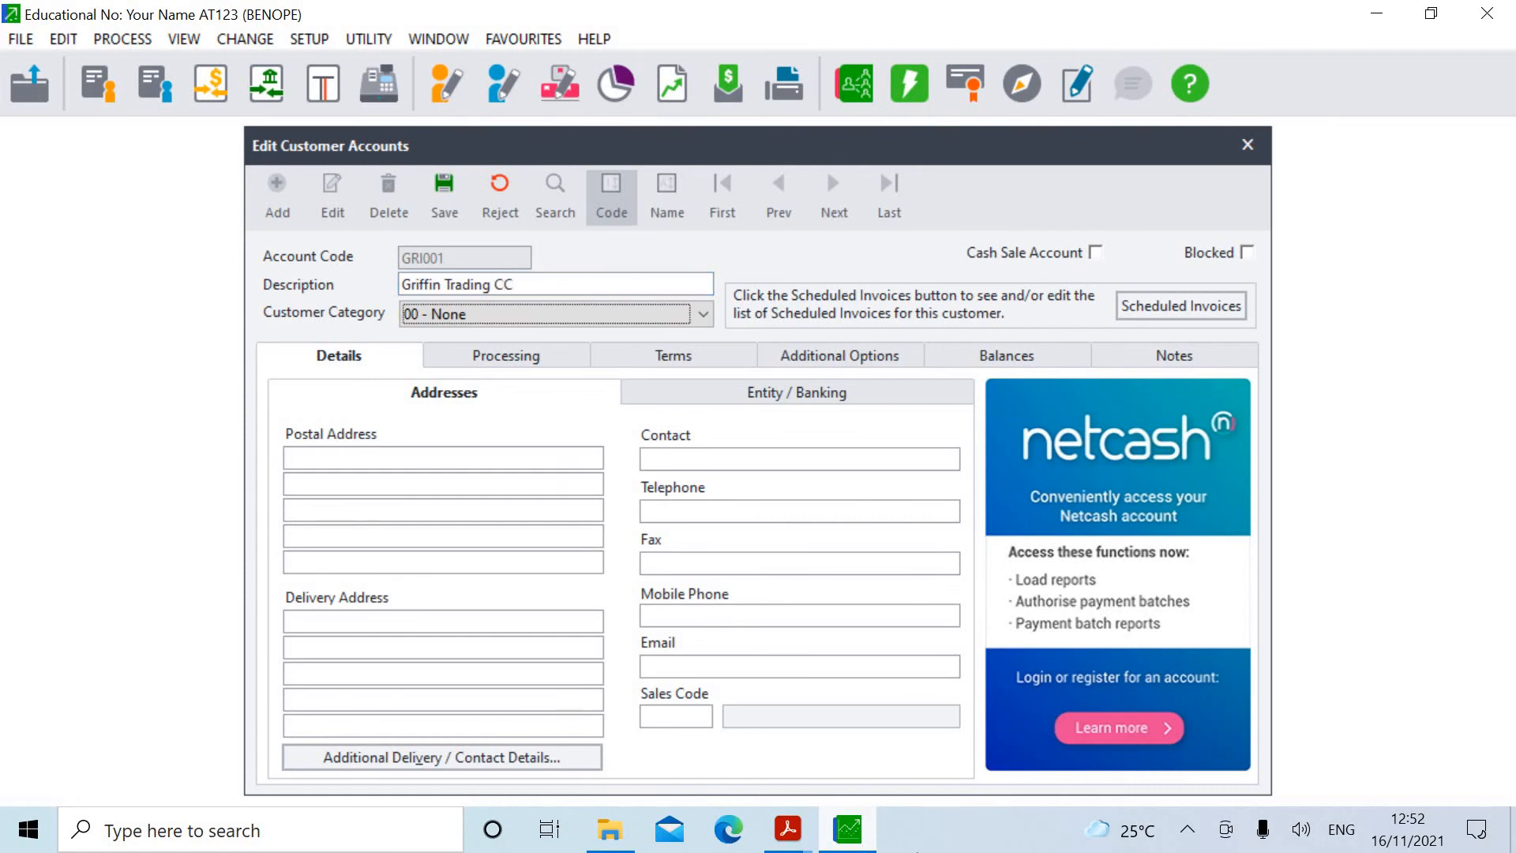
Set Griffin Trading CC to Default tax type with tax code 01 - Vat - Standard rated (14.00%), accept electronic documents, and save the account.
left_click(474, 357)
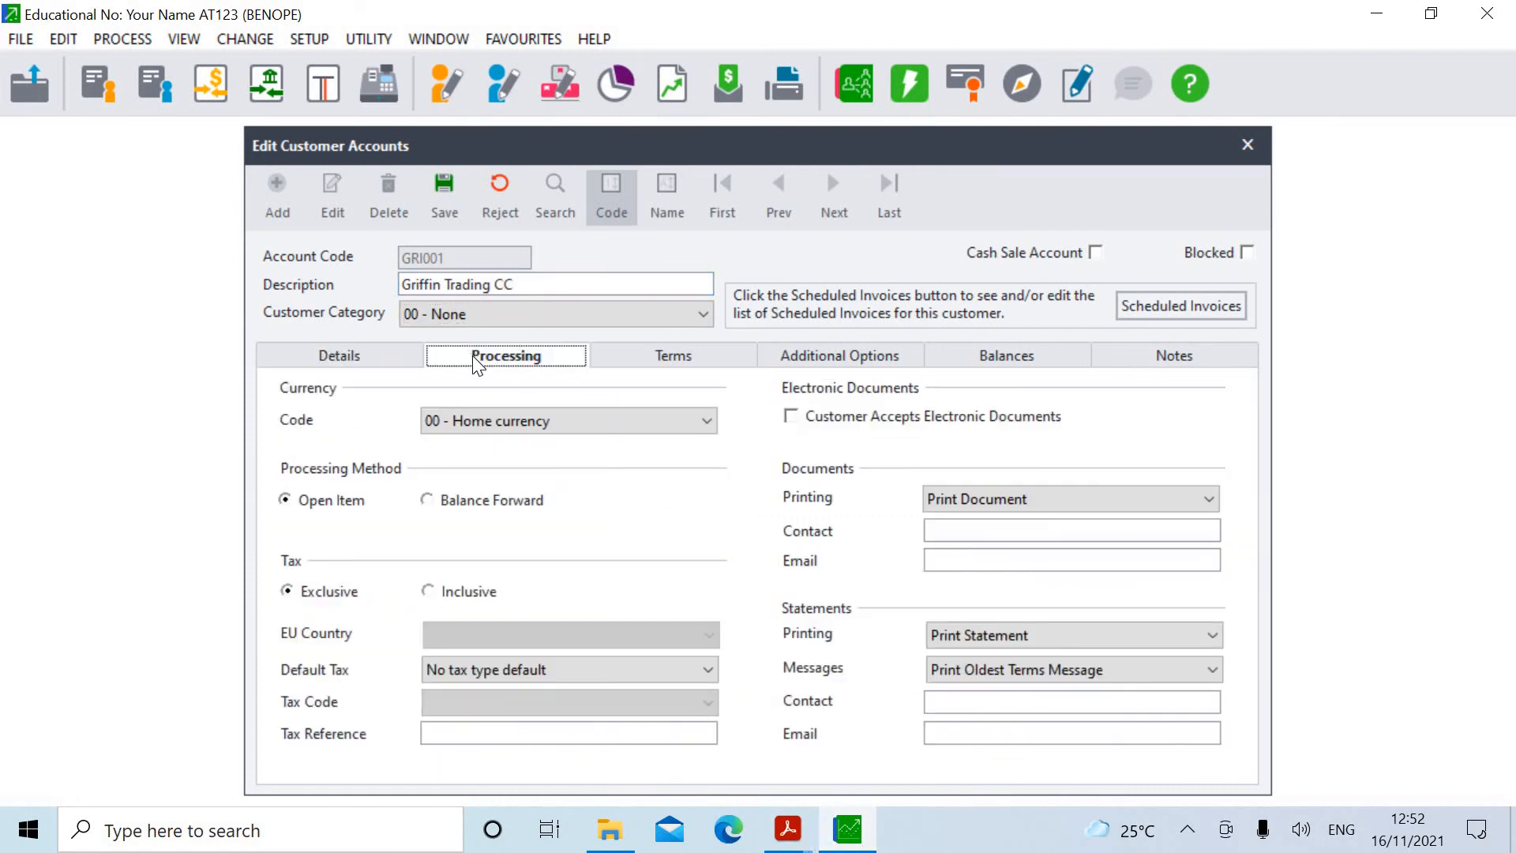
left_click(717, 670)
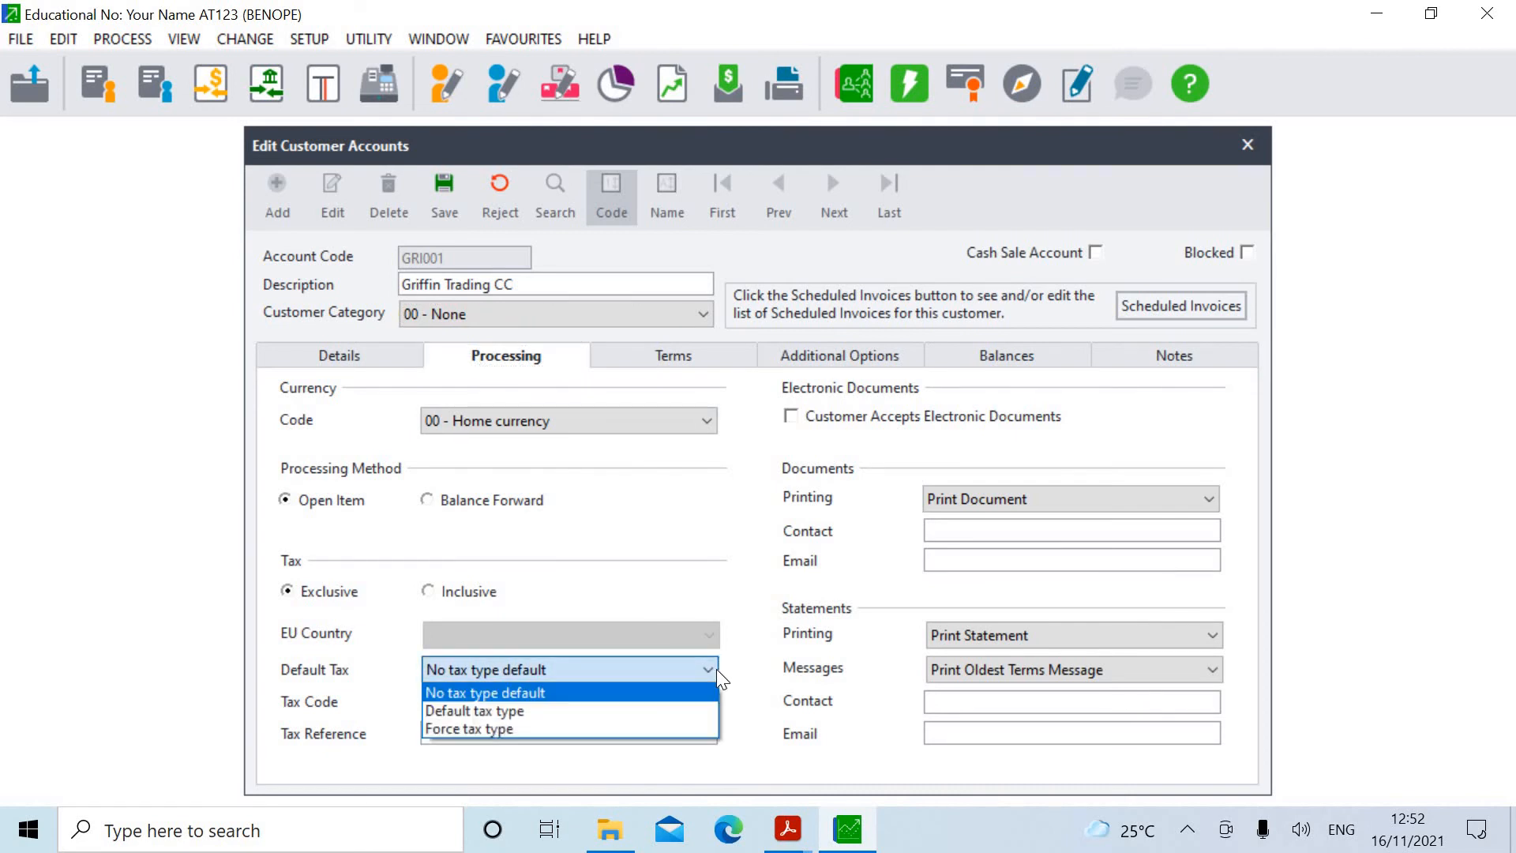
left_click(657, 708)
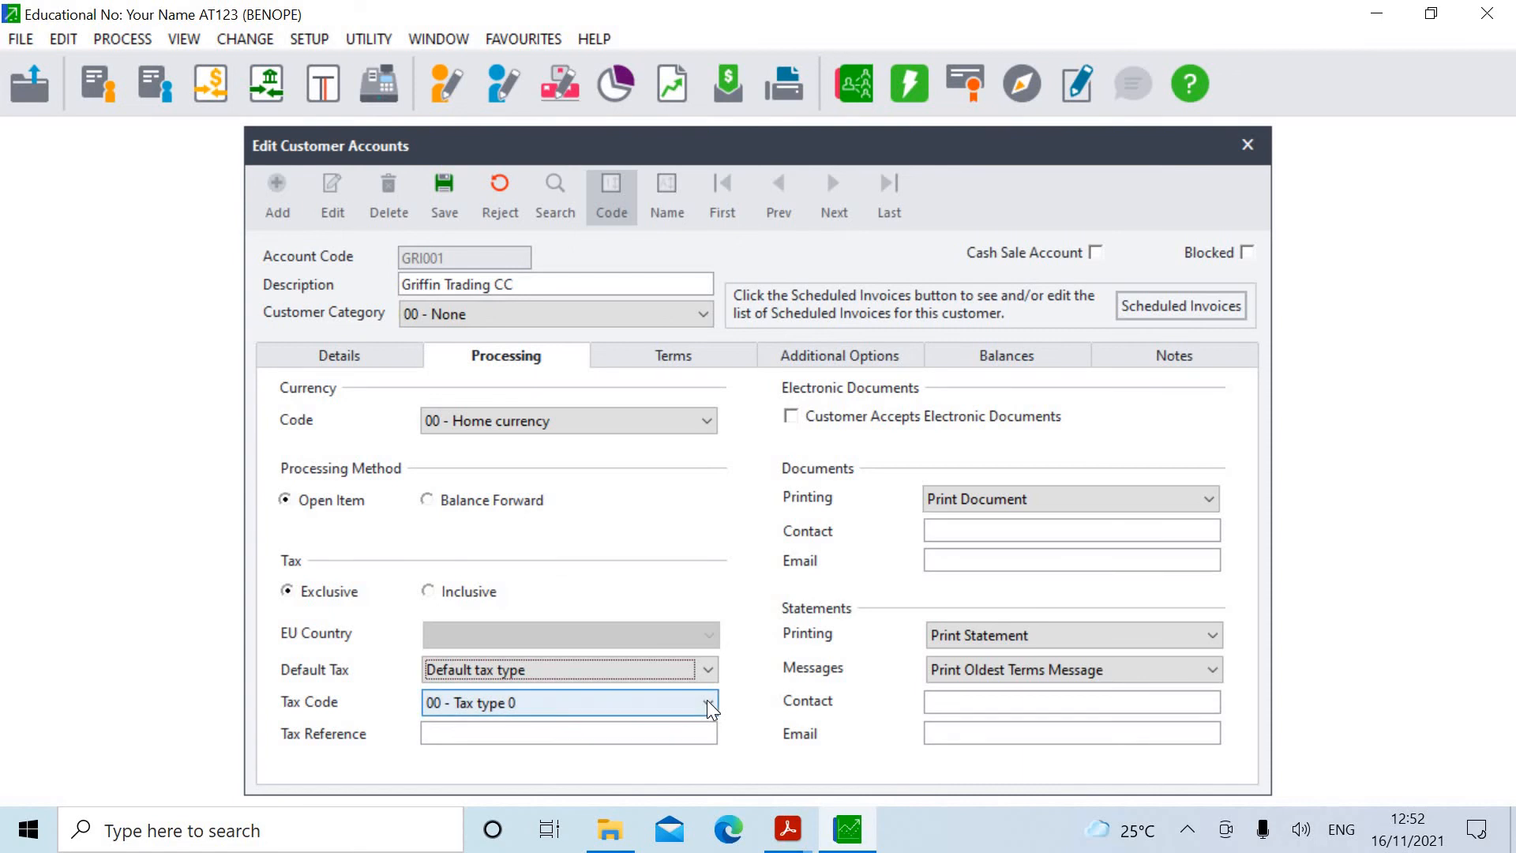
left_click(707, 702)
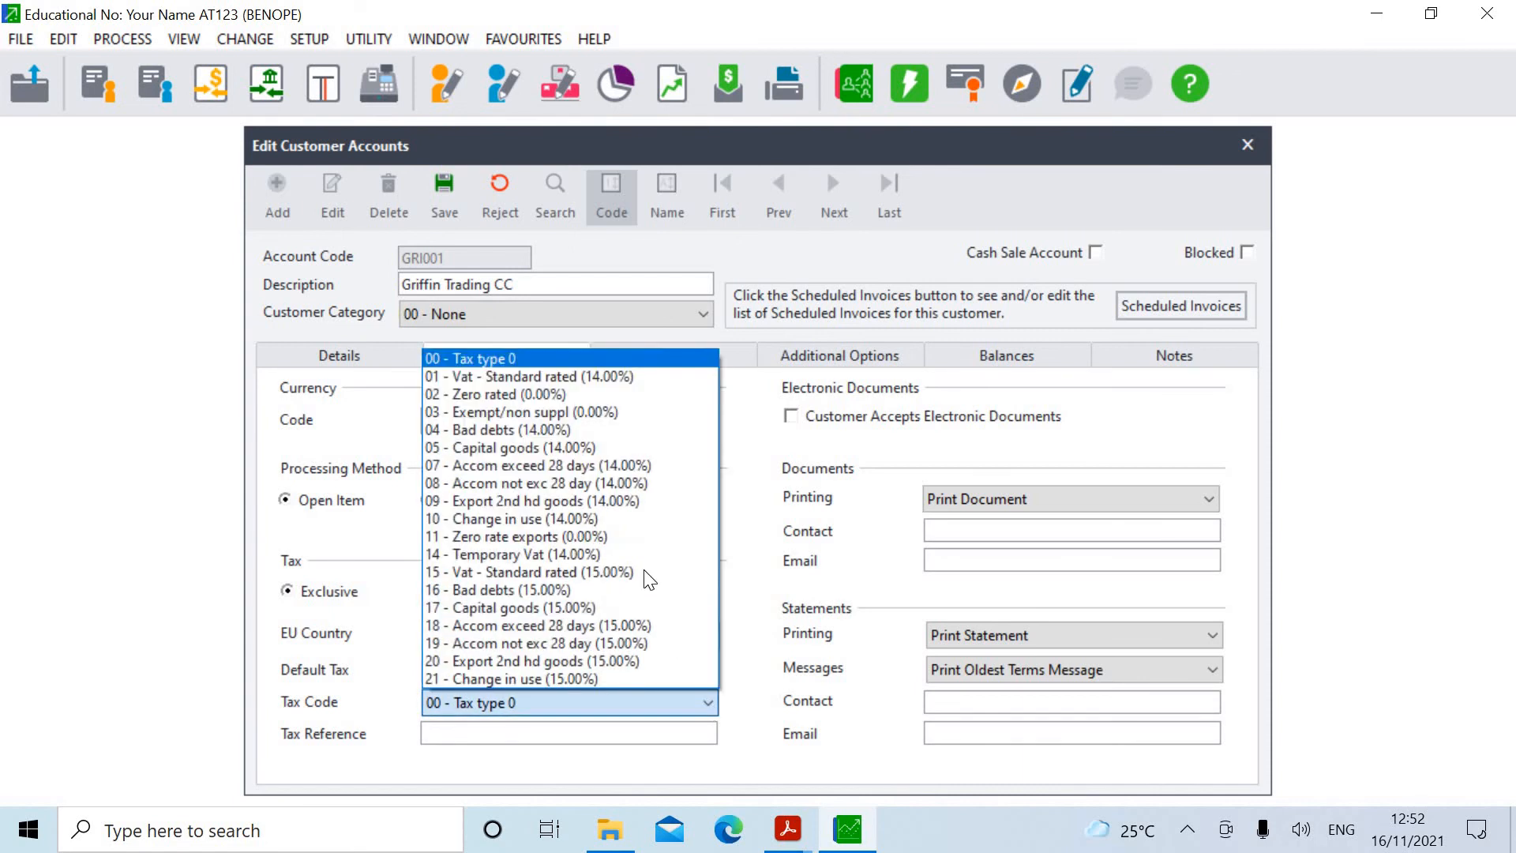
left_click(541, 377)
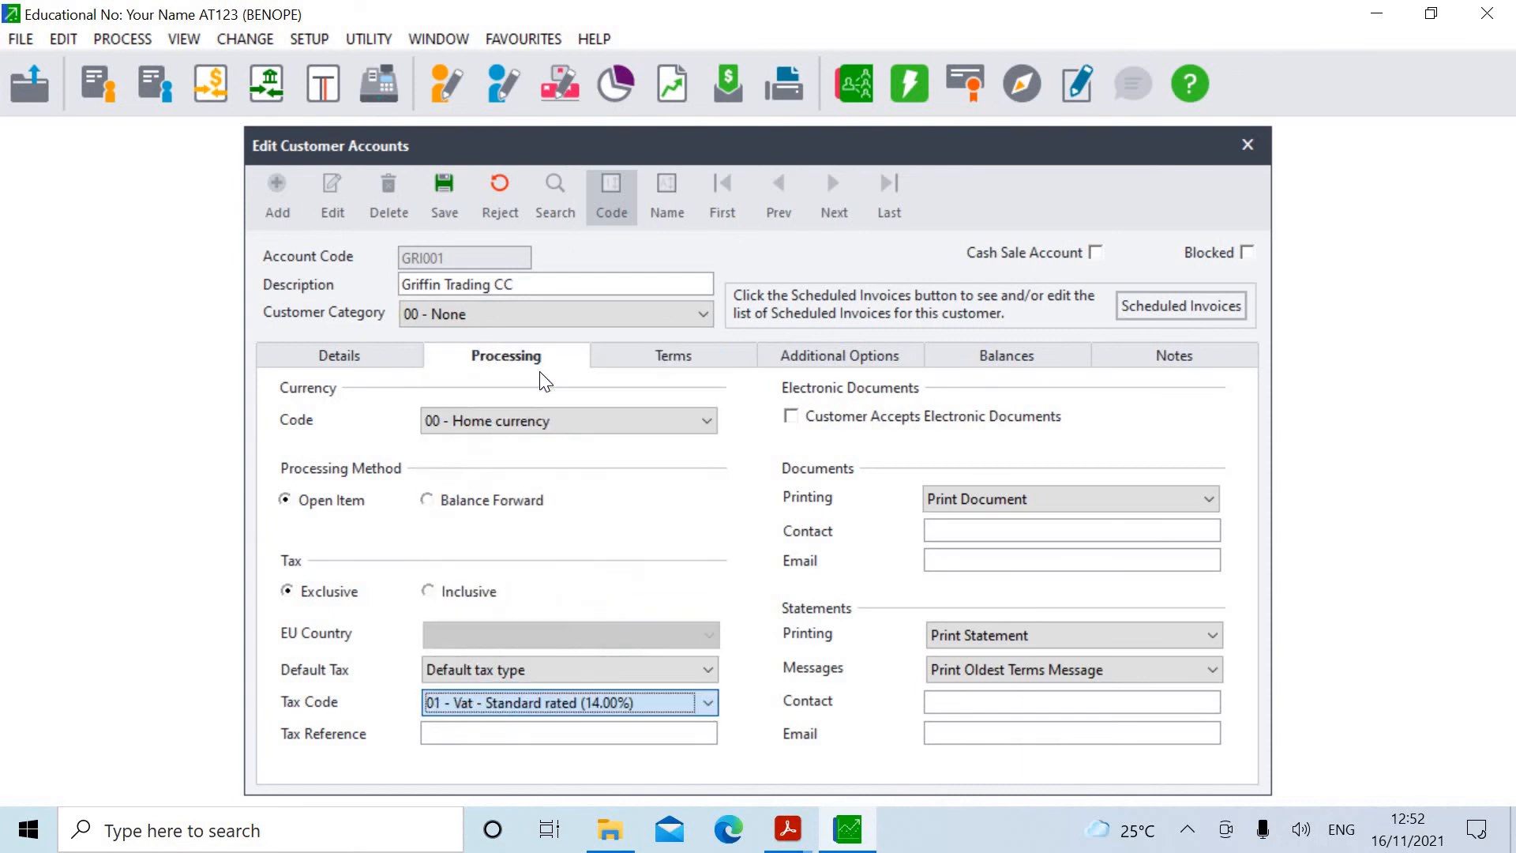
left_click(791, 416)
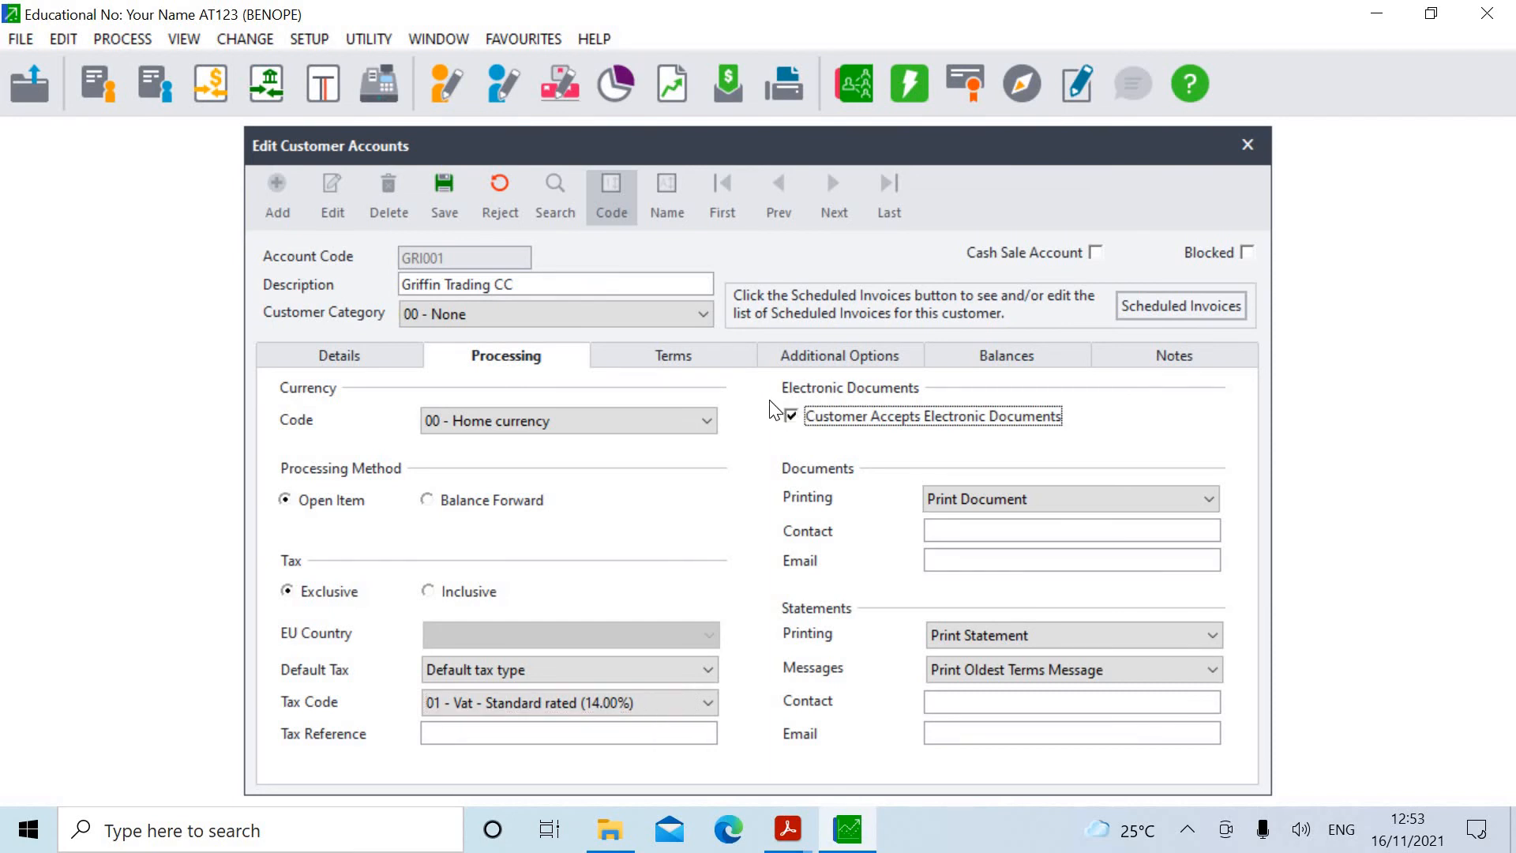
left_click(445, 194)
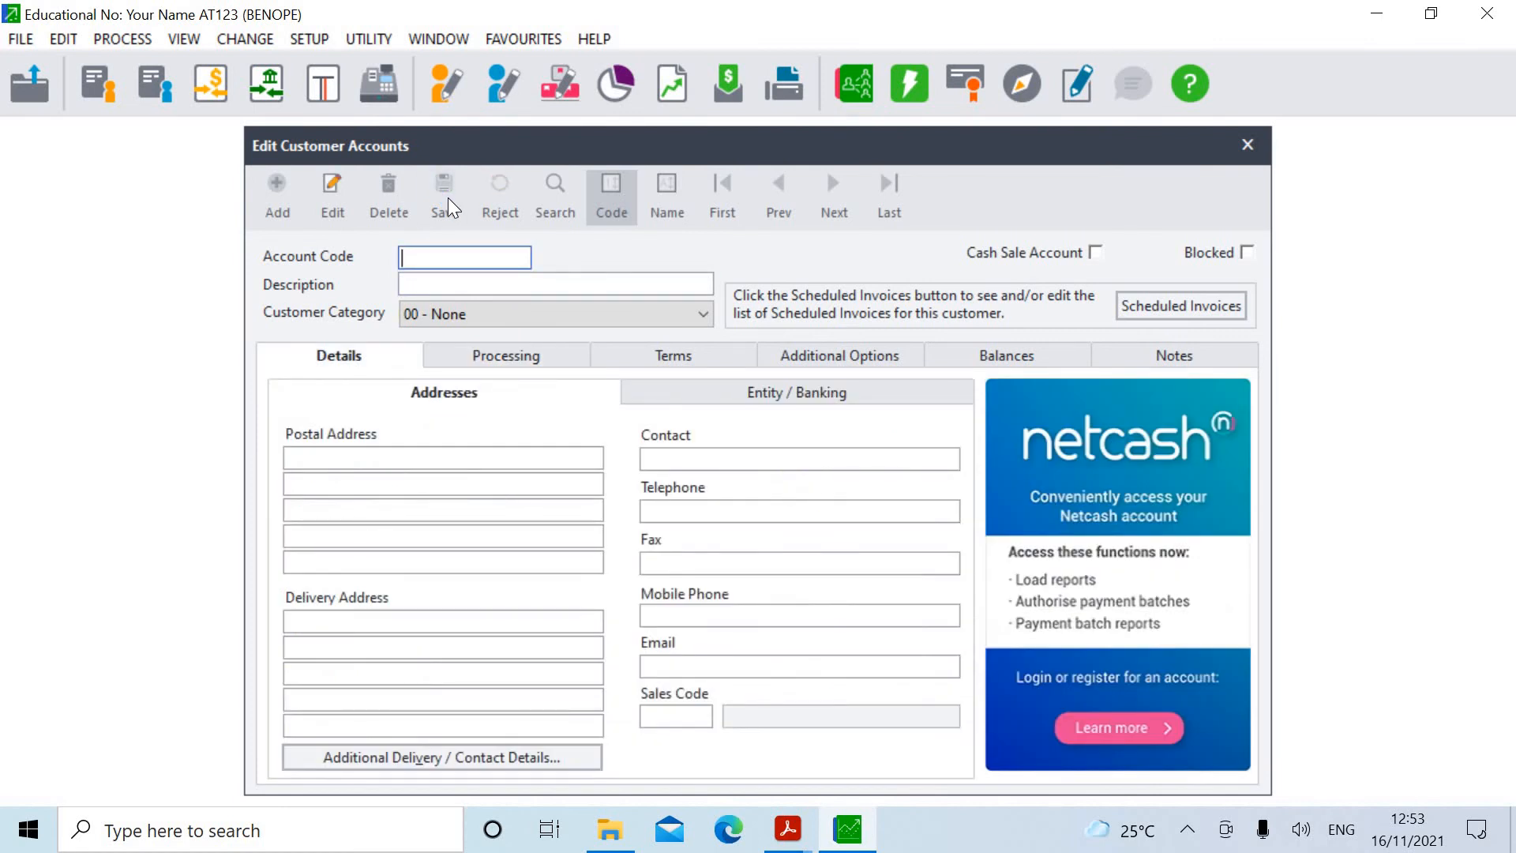
Switch to Adobe Acrobat Reader to consult the credit note in 2.3 Task 2 page 3.pdf and return to Sage 50c Pastel Partner.
left_click(846, 831)
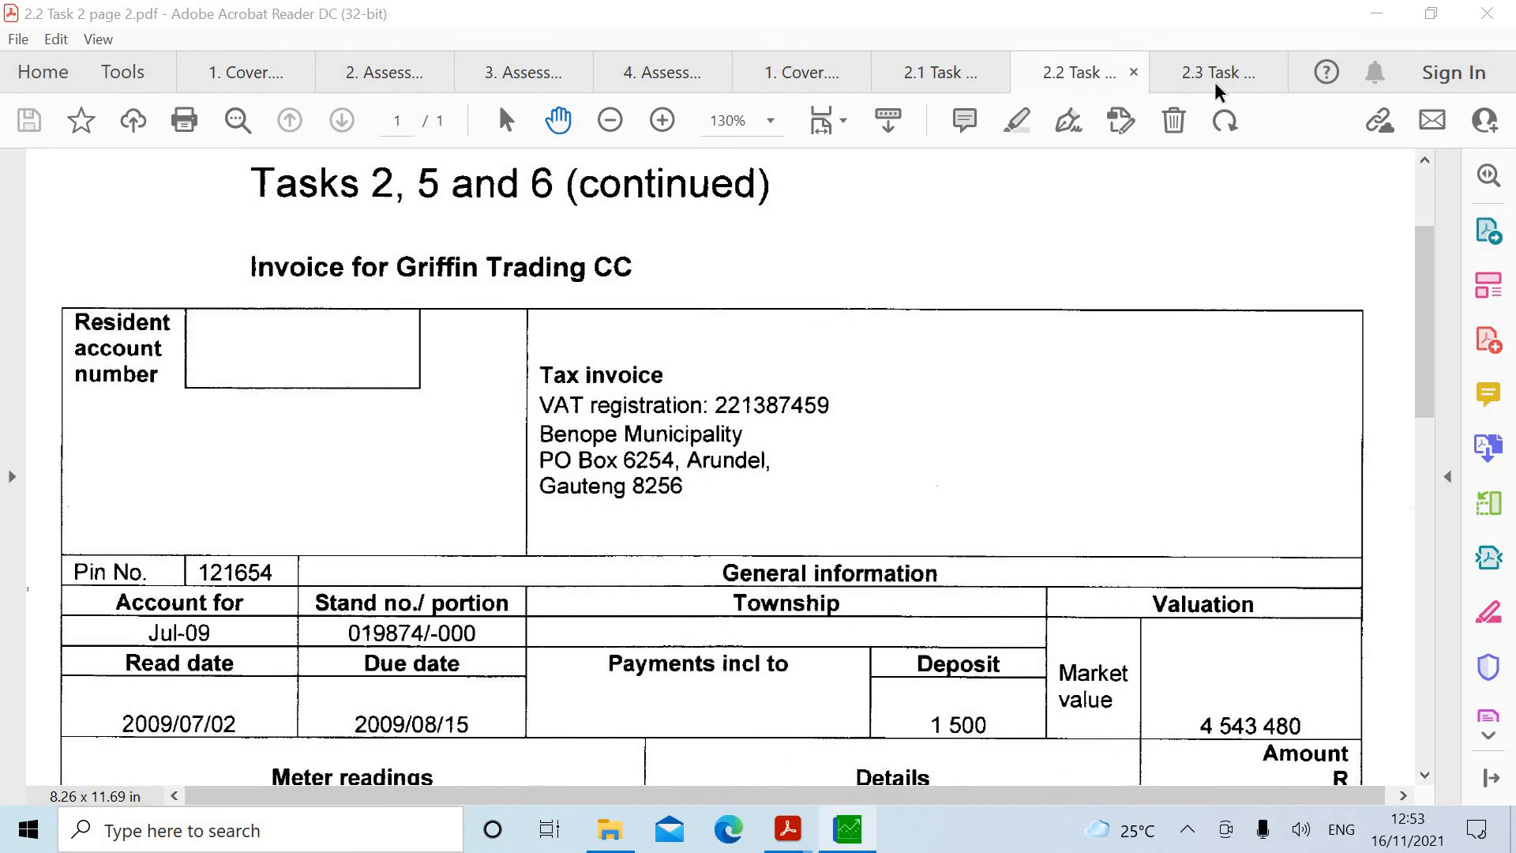
left_click(1213, 85)
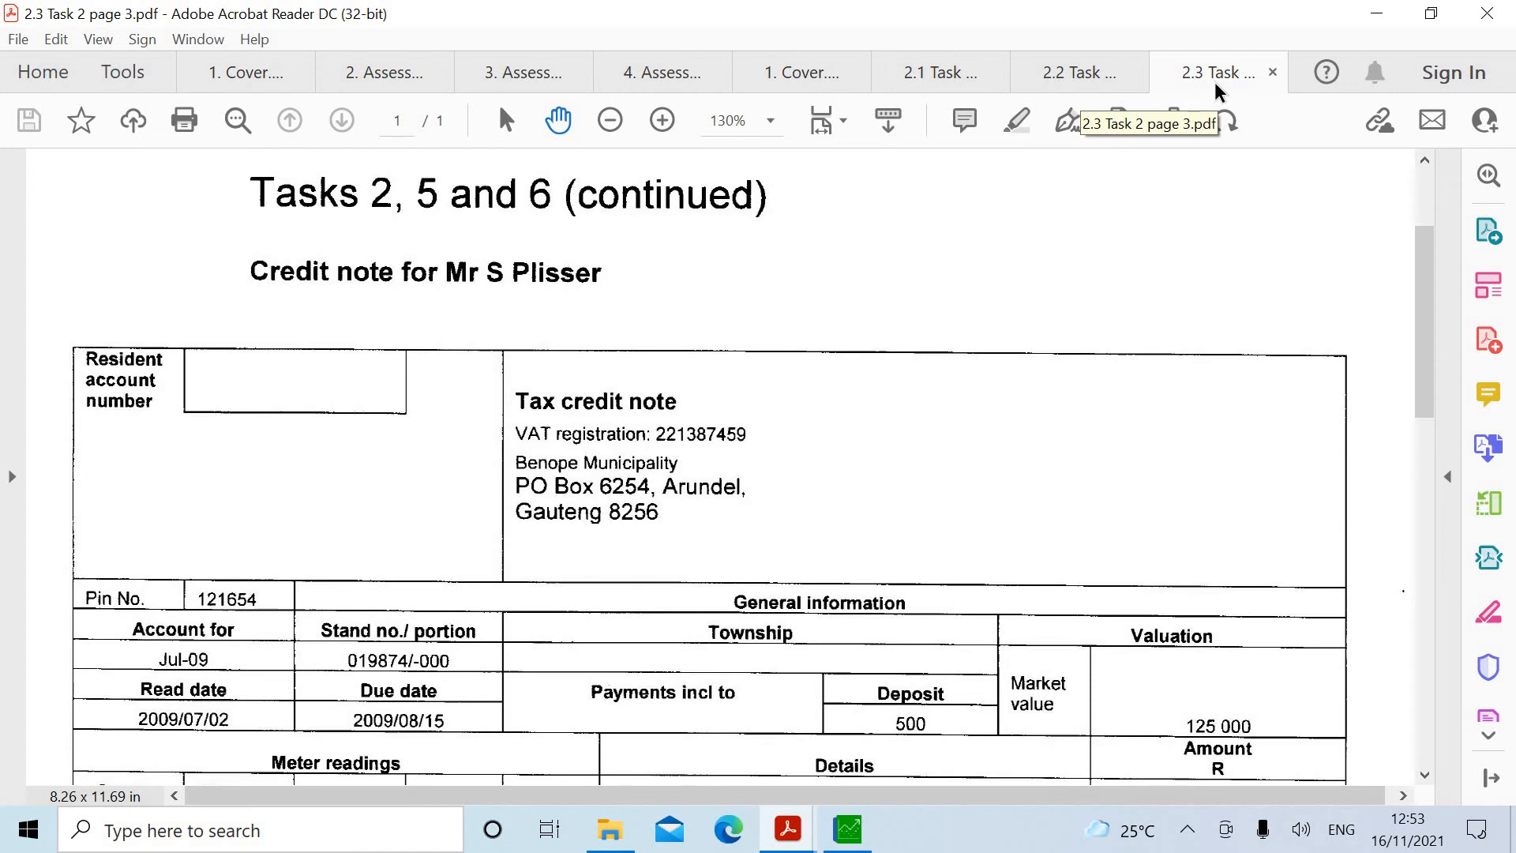
left_click(861, 841)
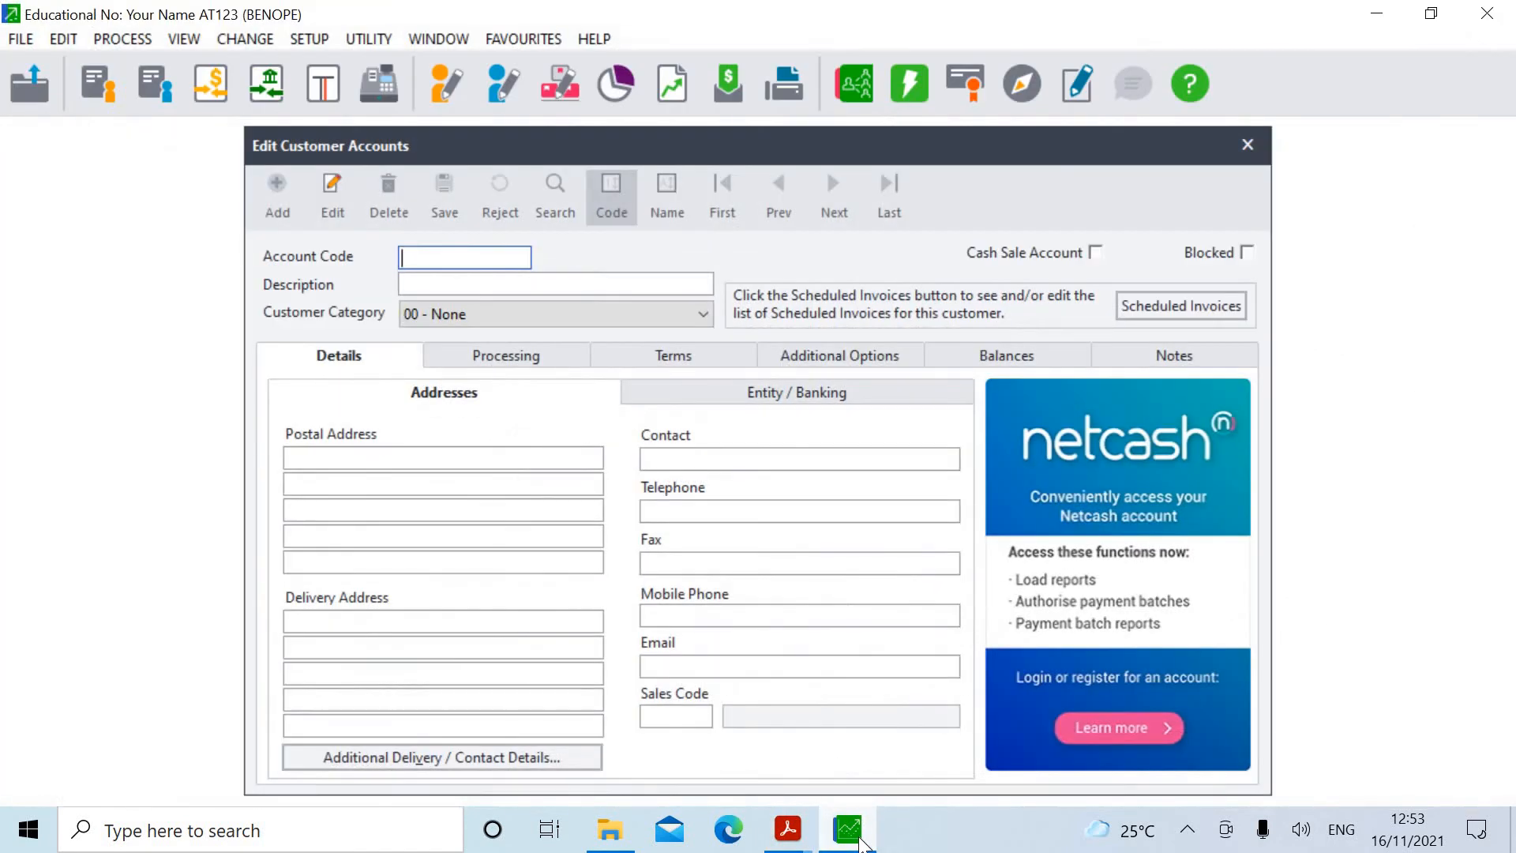
Start another customer account with the credit note resident's account code and enter the resident's title and name as its description.
type("PLI001")
key("Tab")
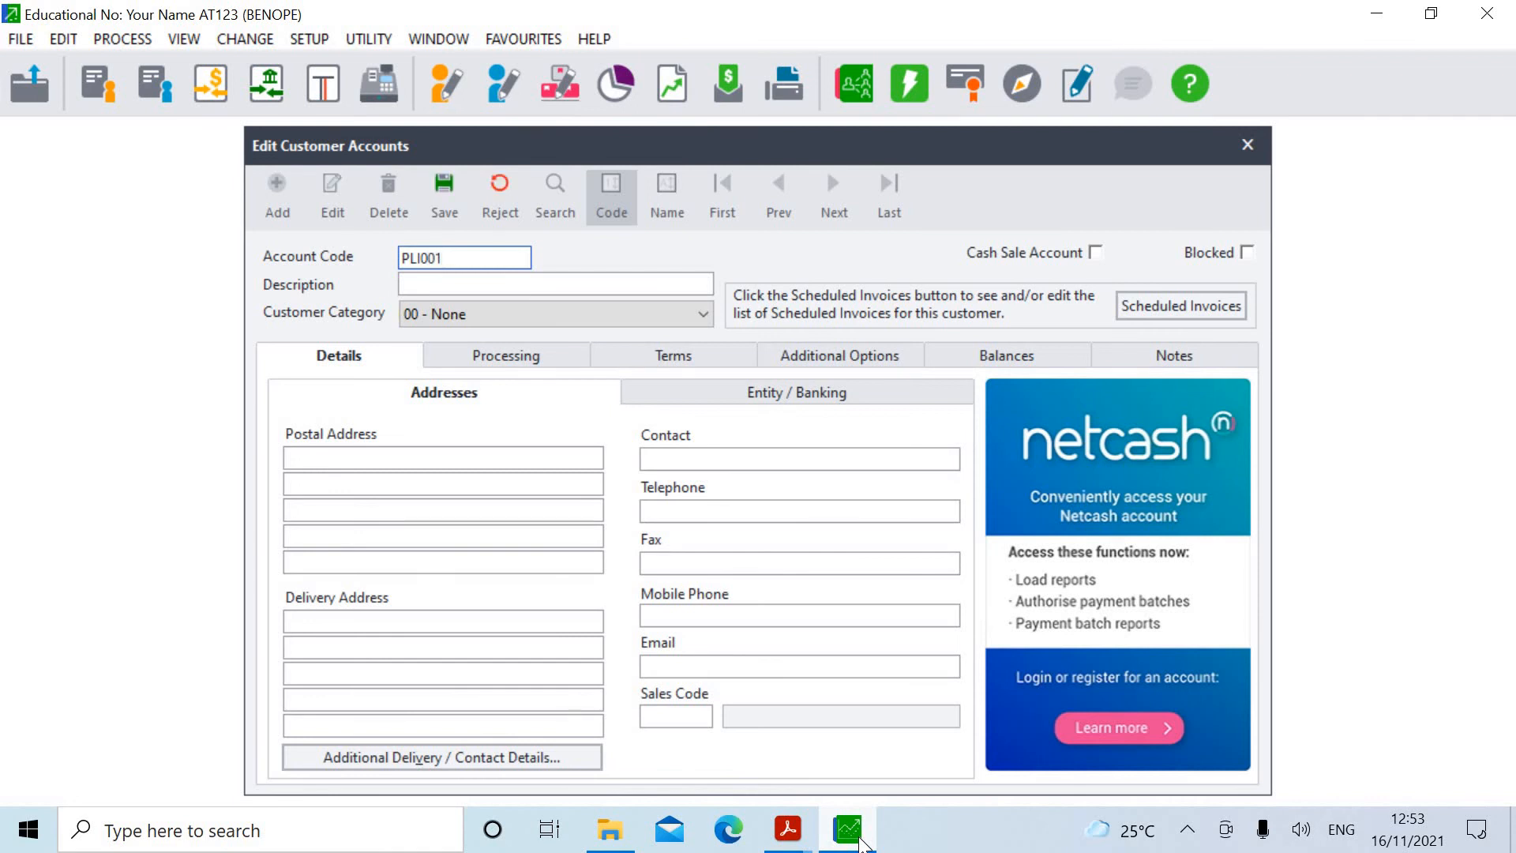
type("M")
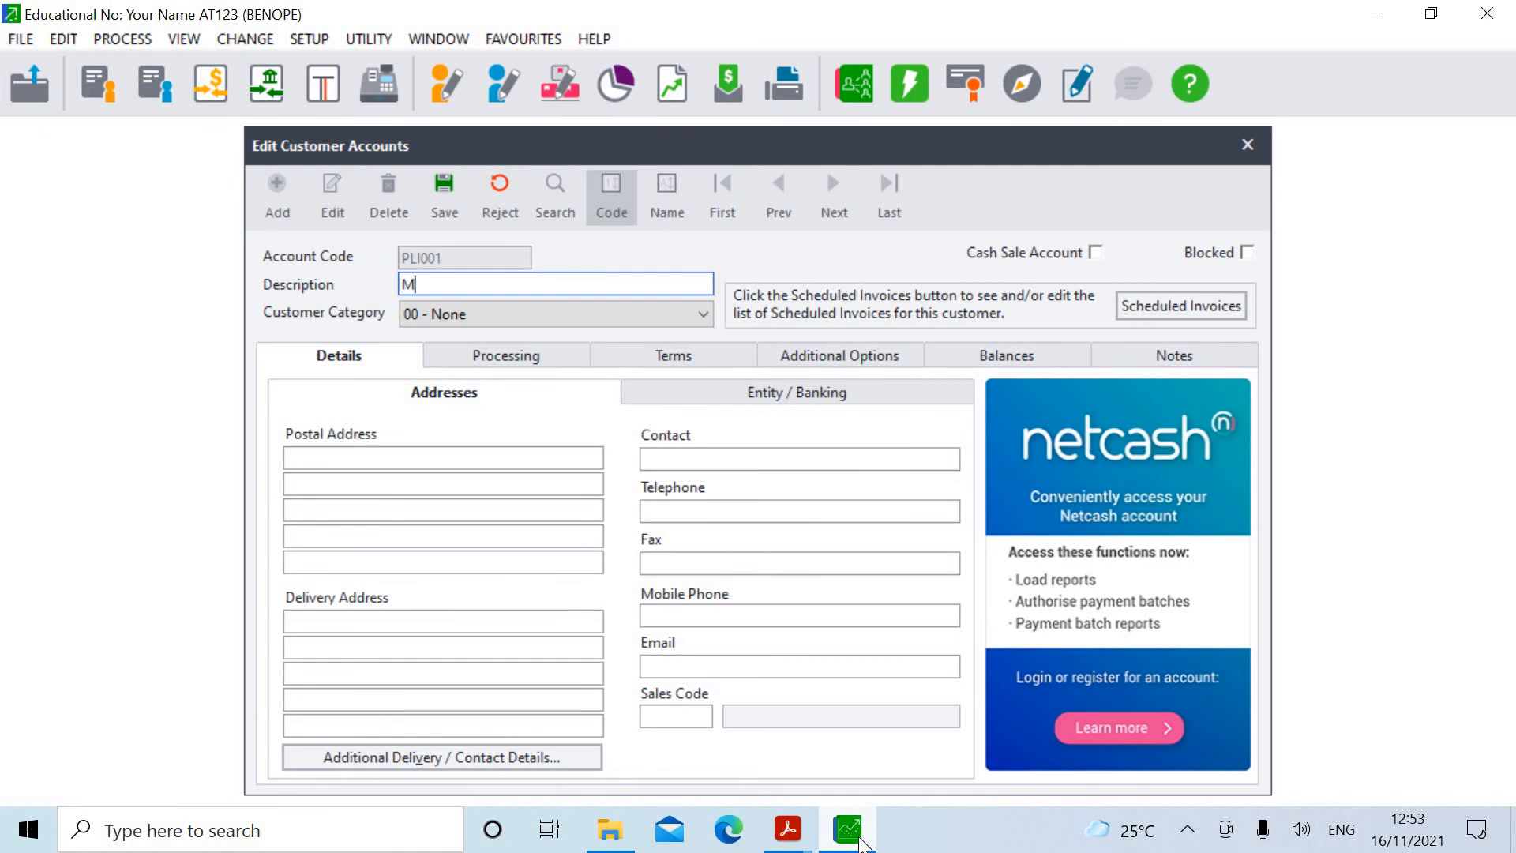
type("r S. Plisser")
key("Tab")
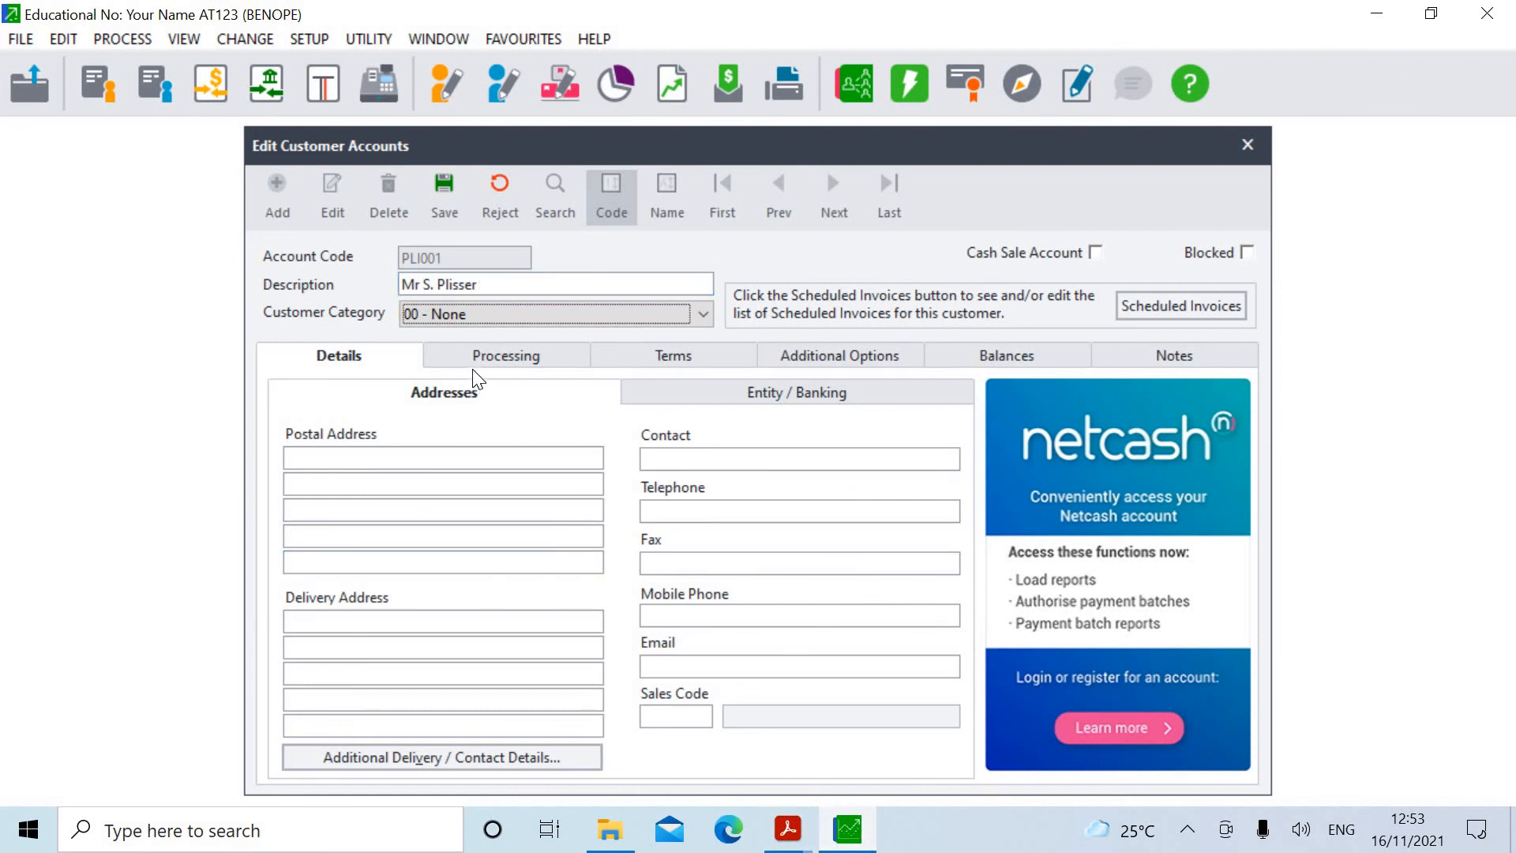
Set this resident to Default tax type with code 01 - Vat - Standard rated (14.00%), accept electronic documents, save the account and close the customer editor.
left_click(460, 352)
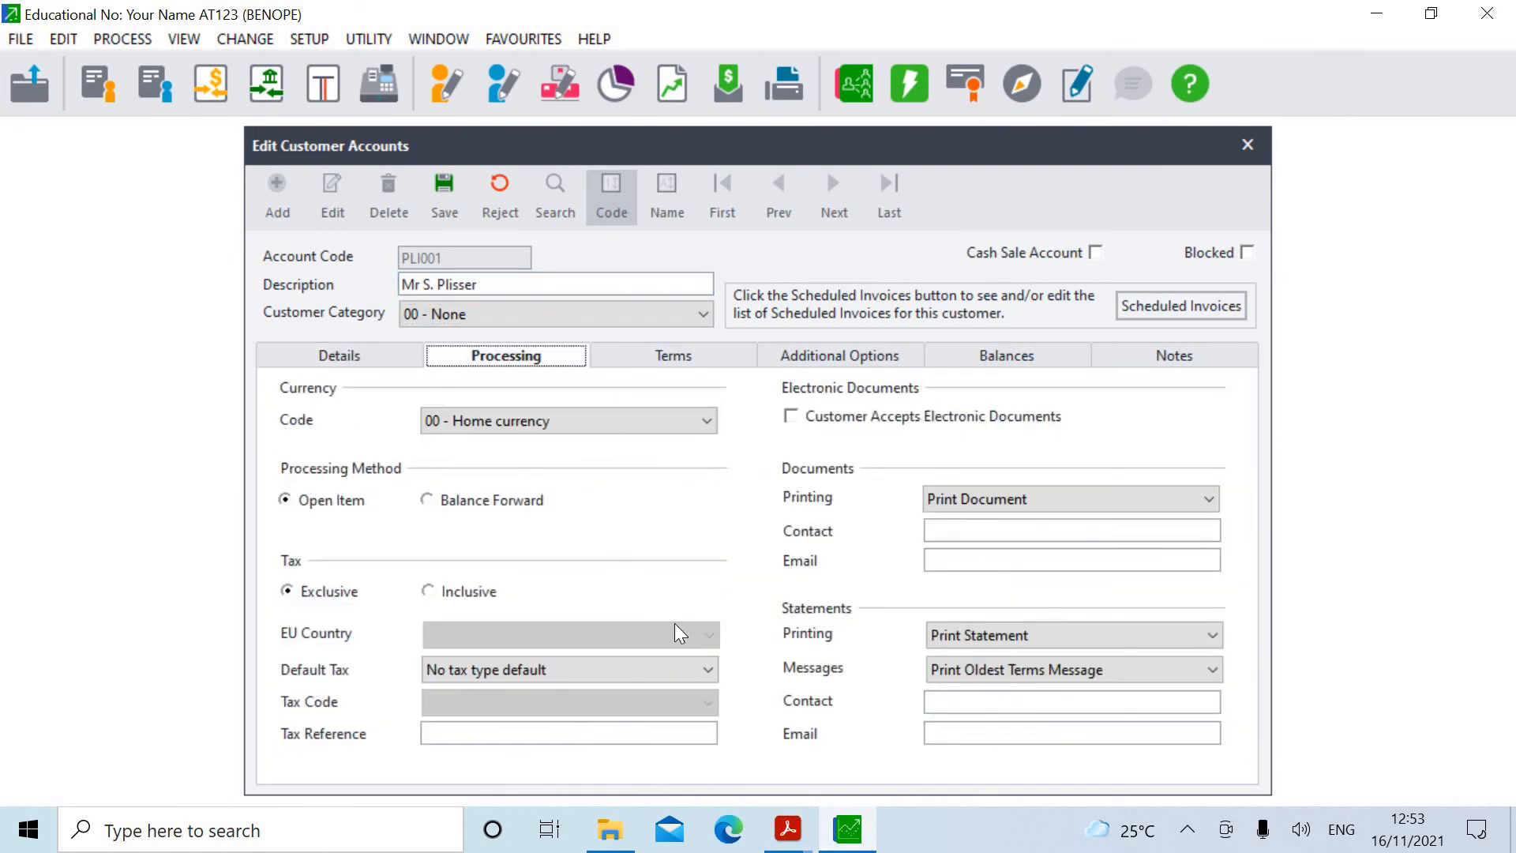
left_click(704, 670)
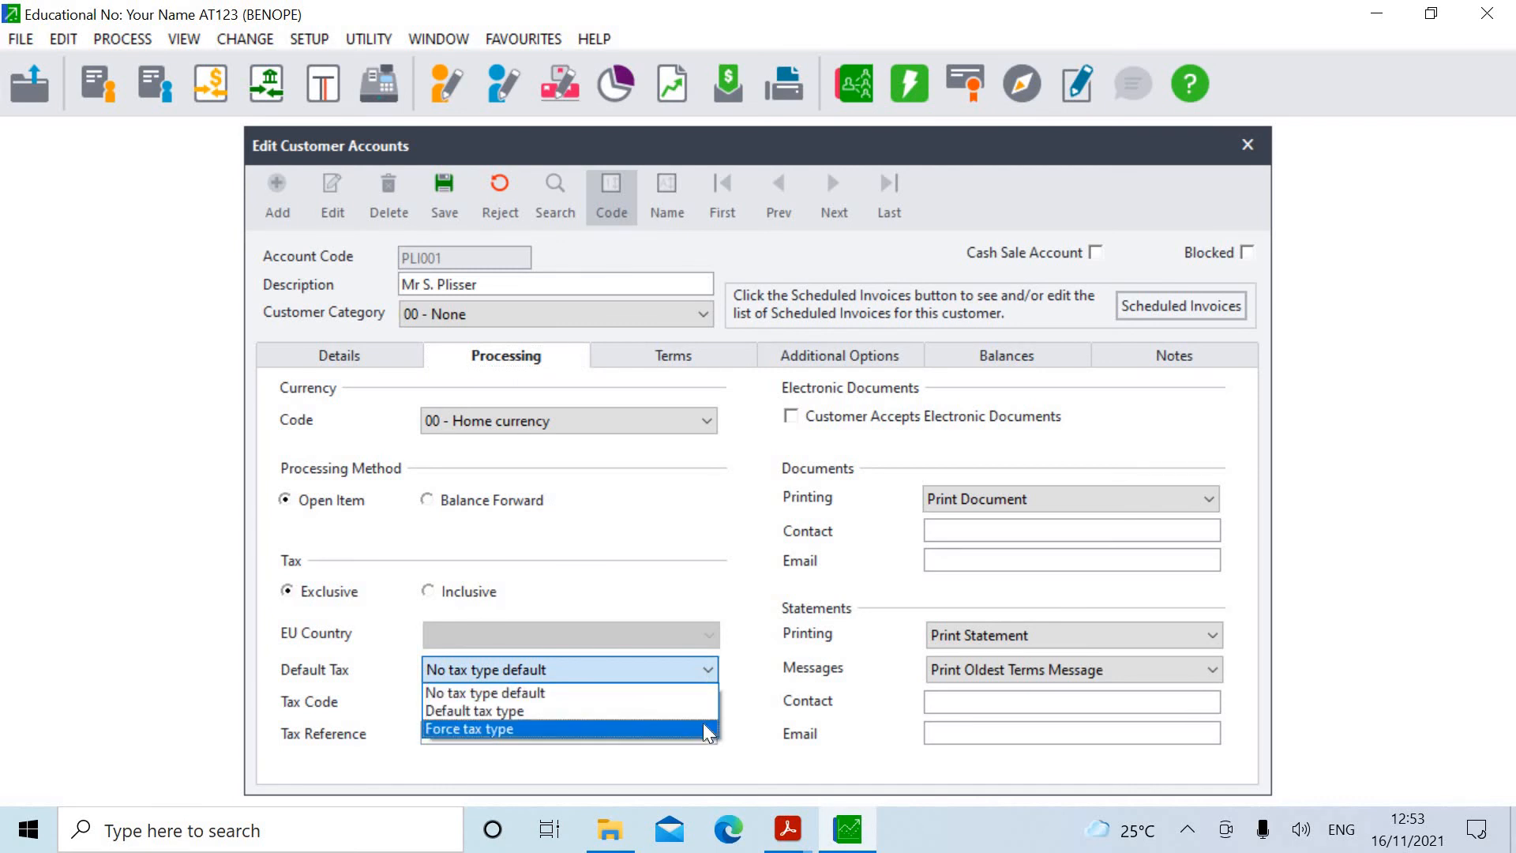
left_click(698, 713)
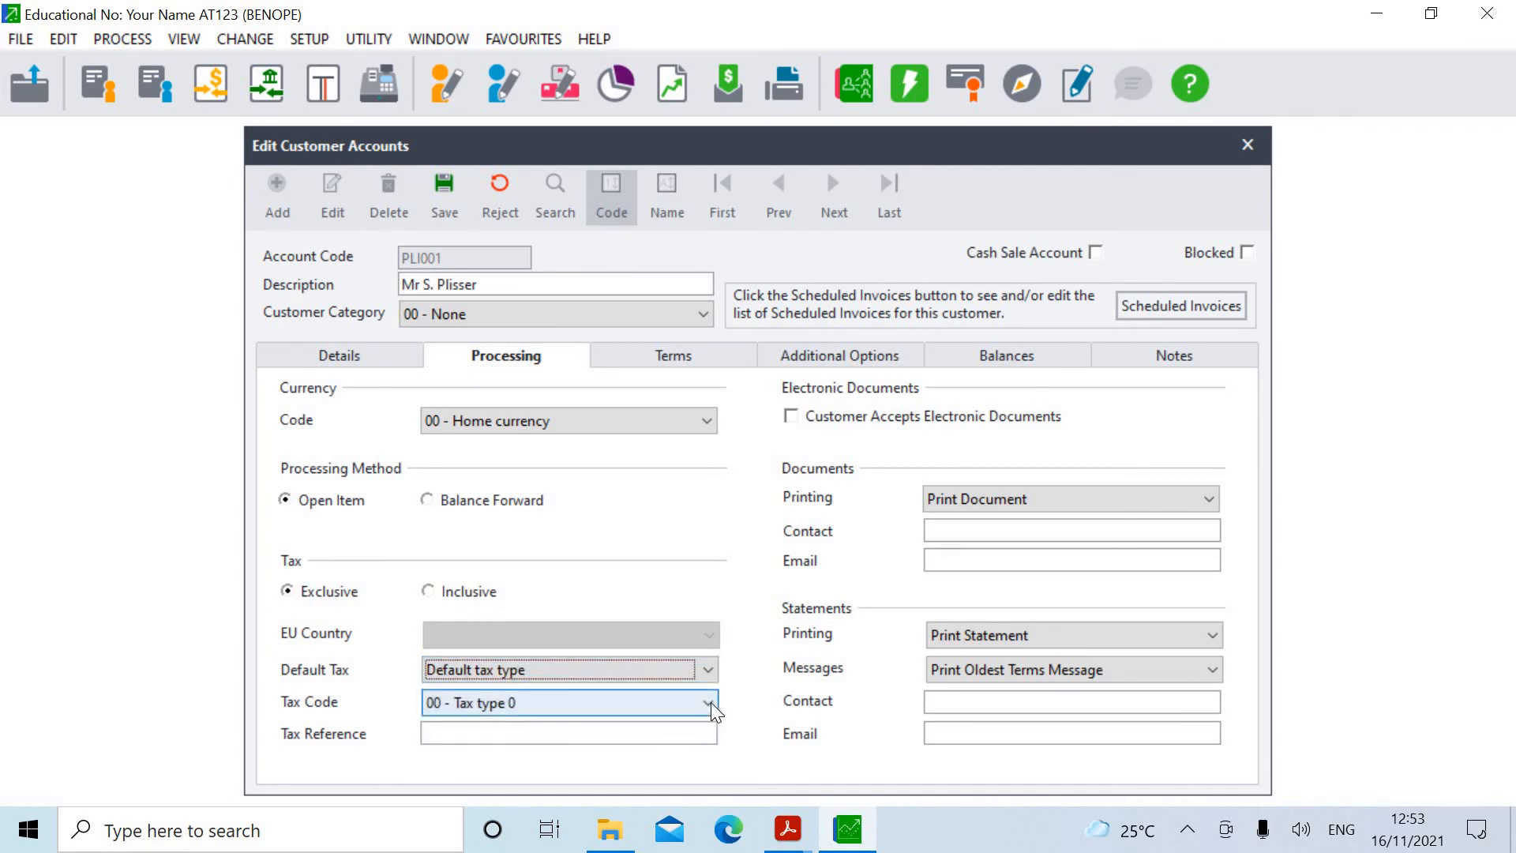
left_click(711, 703)
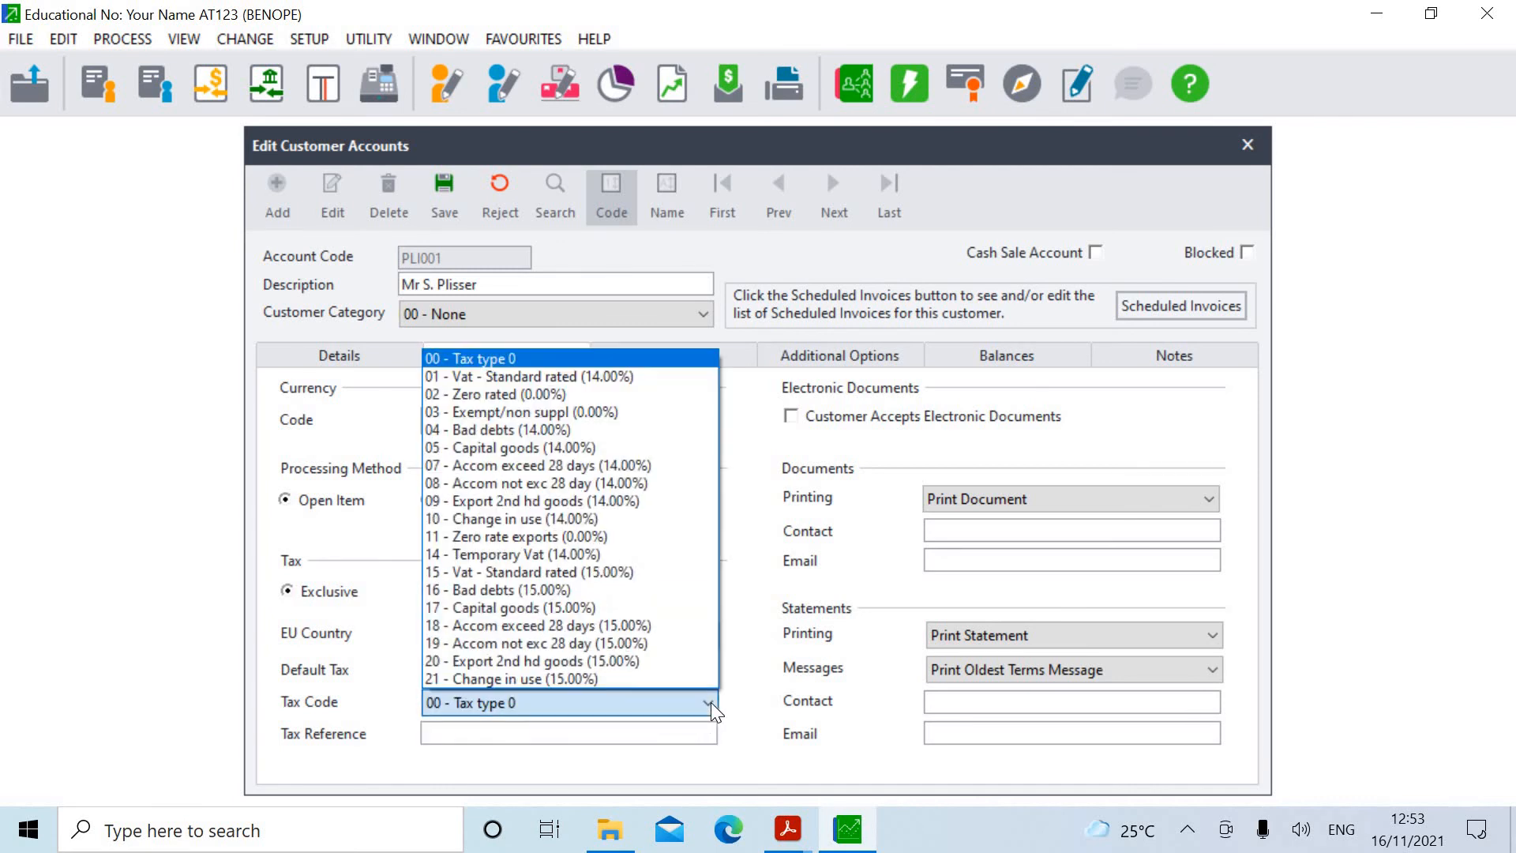
left_click(585, 378)
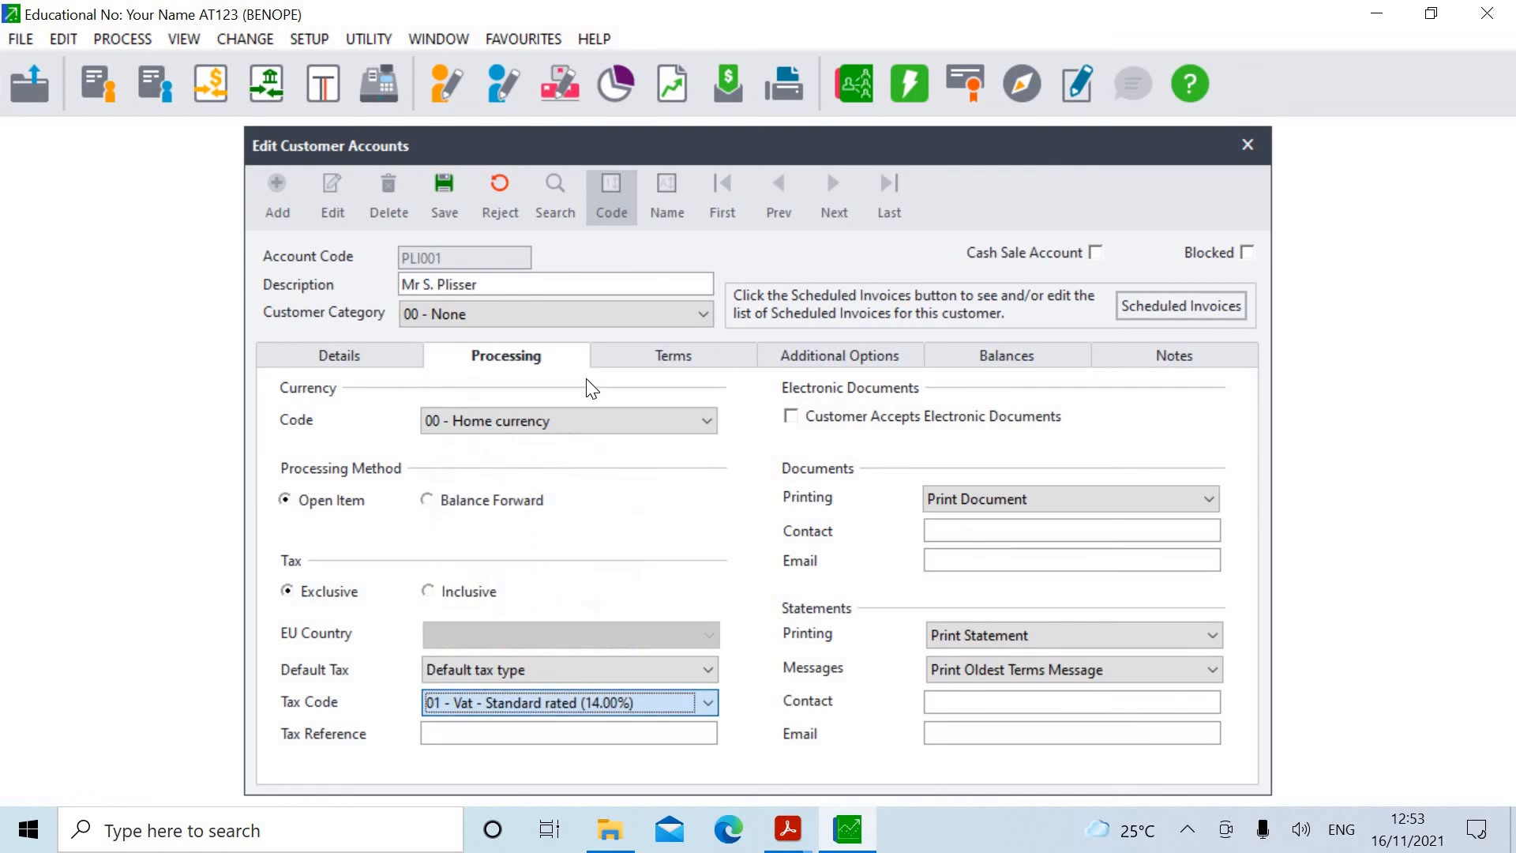
left_click(792, 417)
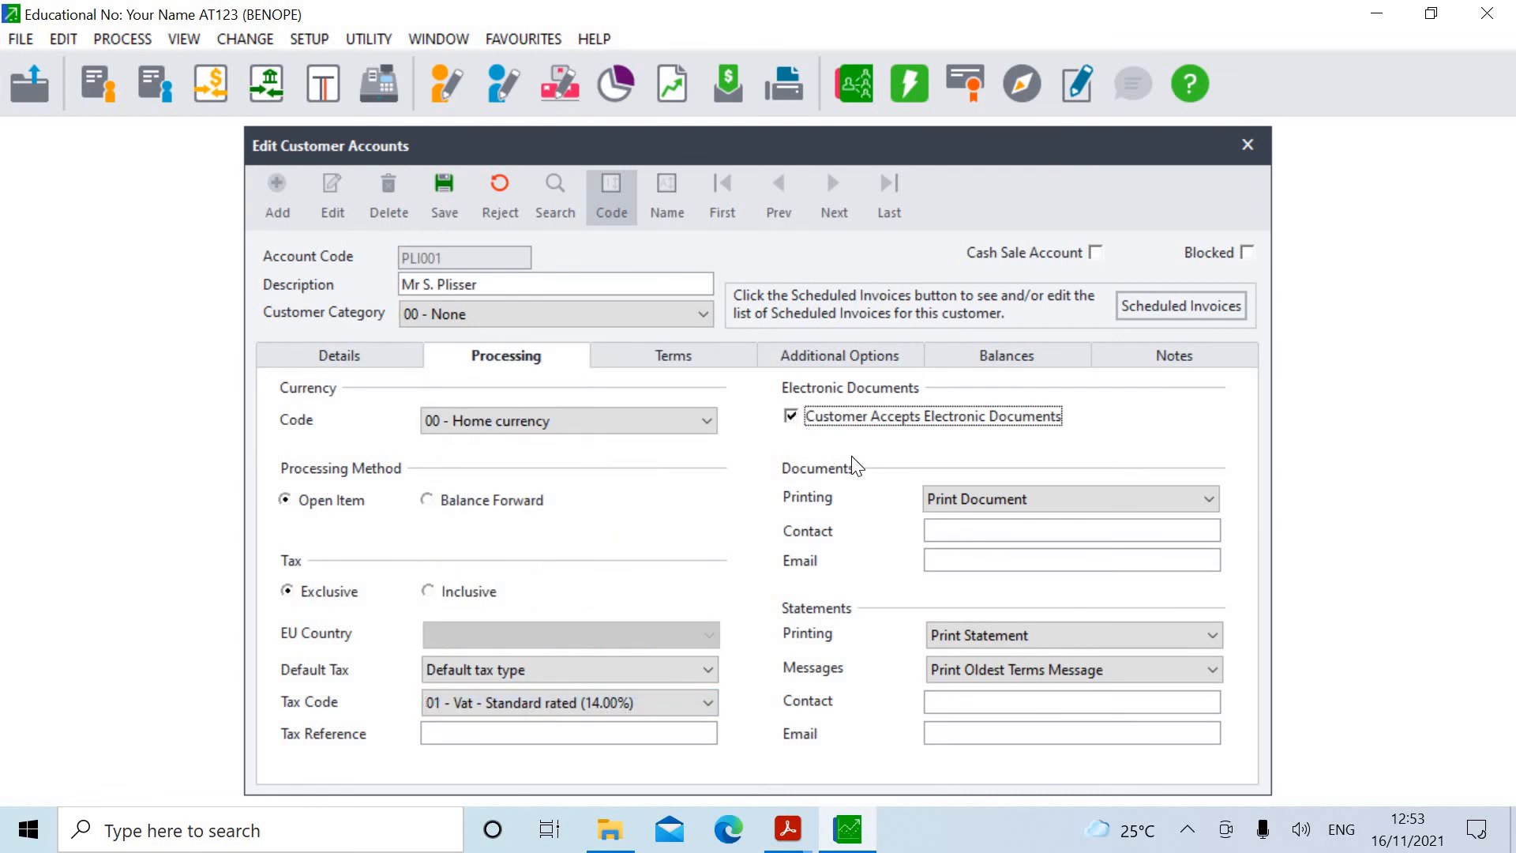
left_click(448, 193)
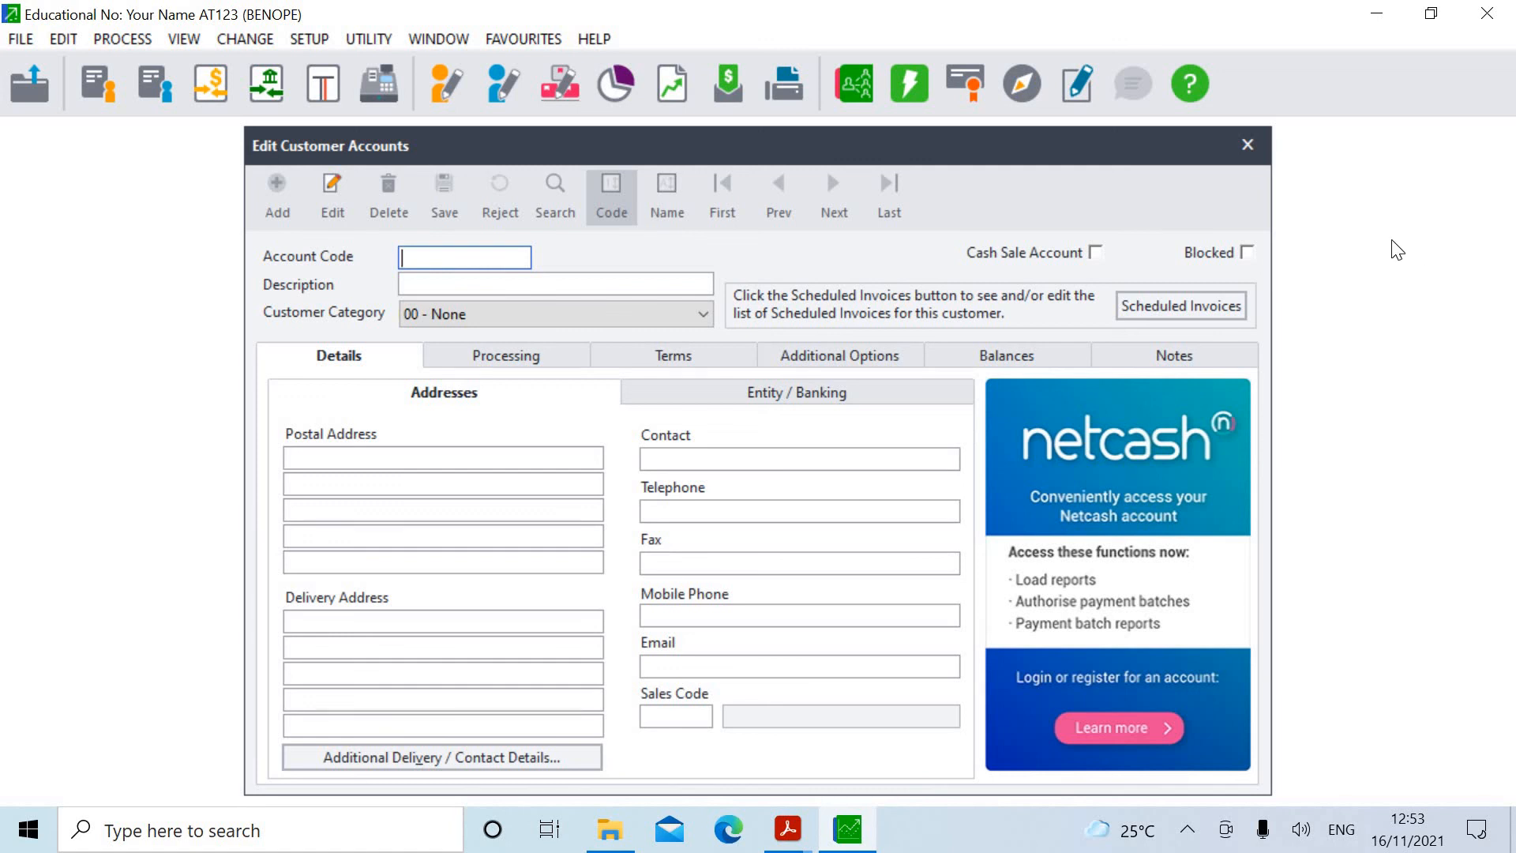
left_click(1261, 153)
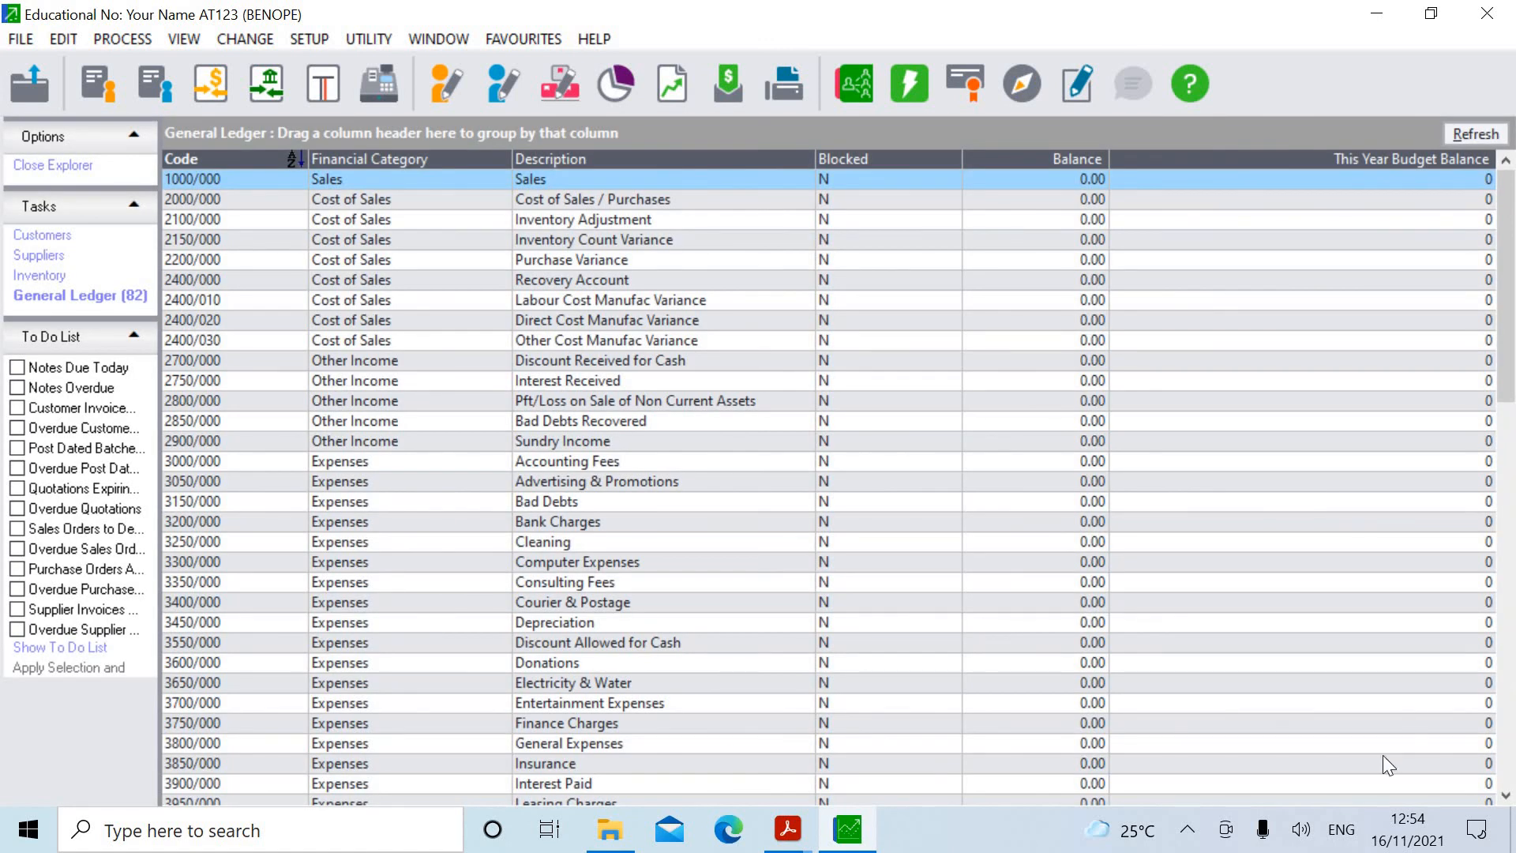
Switch to Adobe Acrobat Reader and review the Task 2 instructions on assessment page 2 against the two invoices and the credit note.
left_click(843, 845)
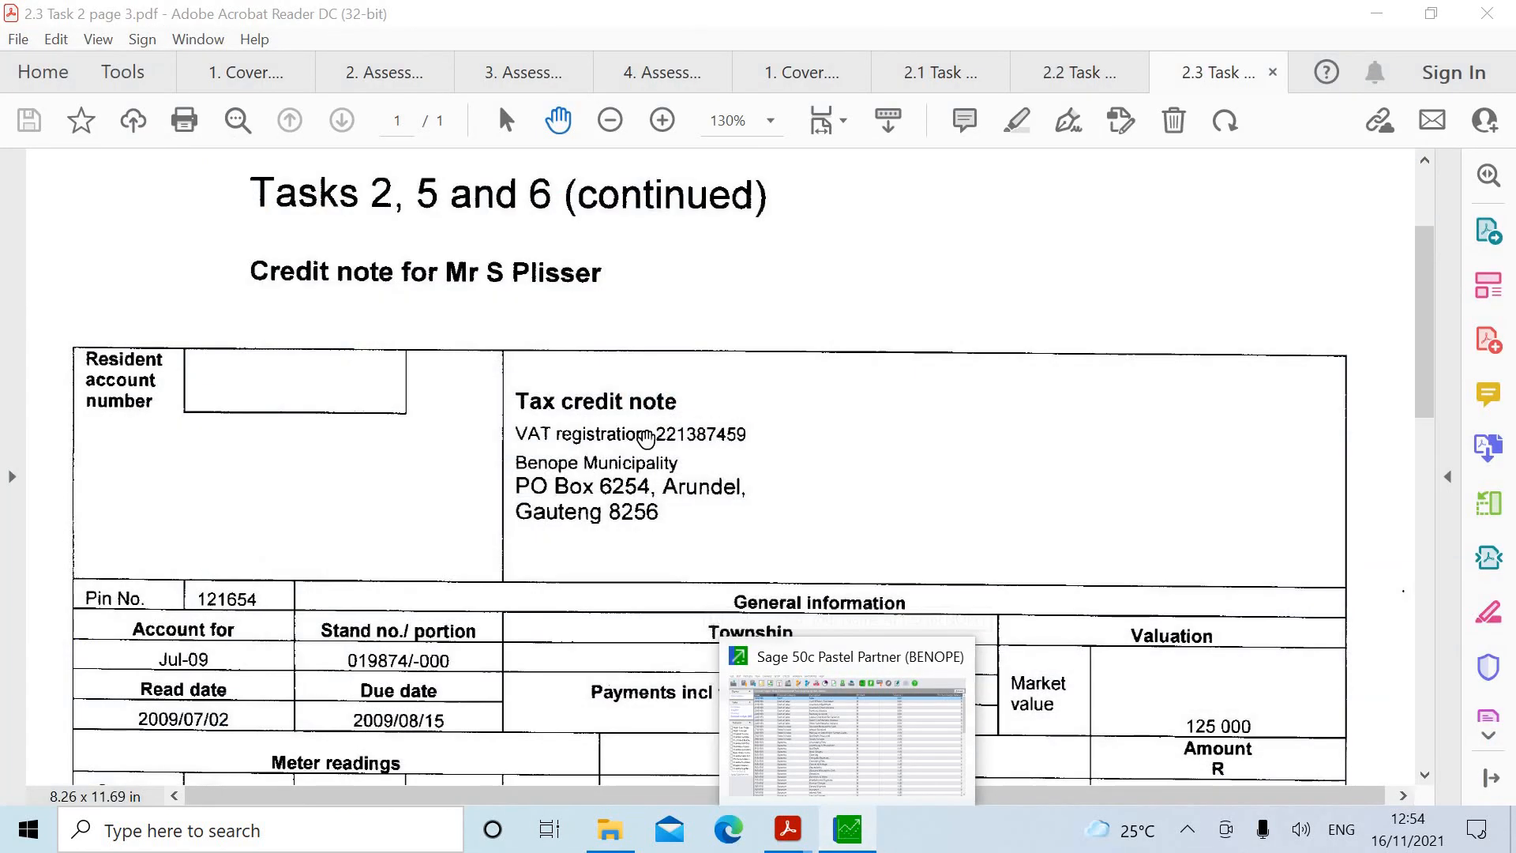
left_click(412, 80)
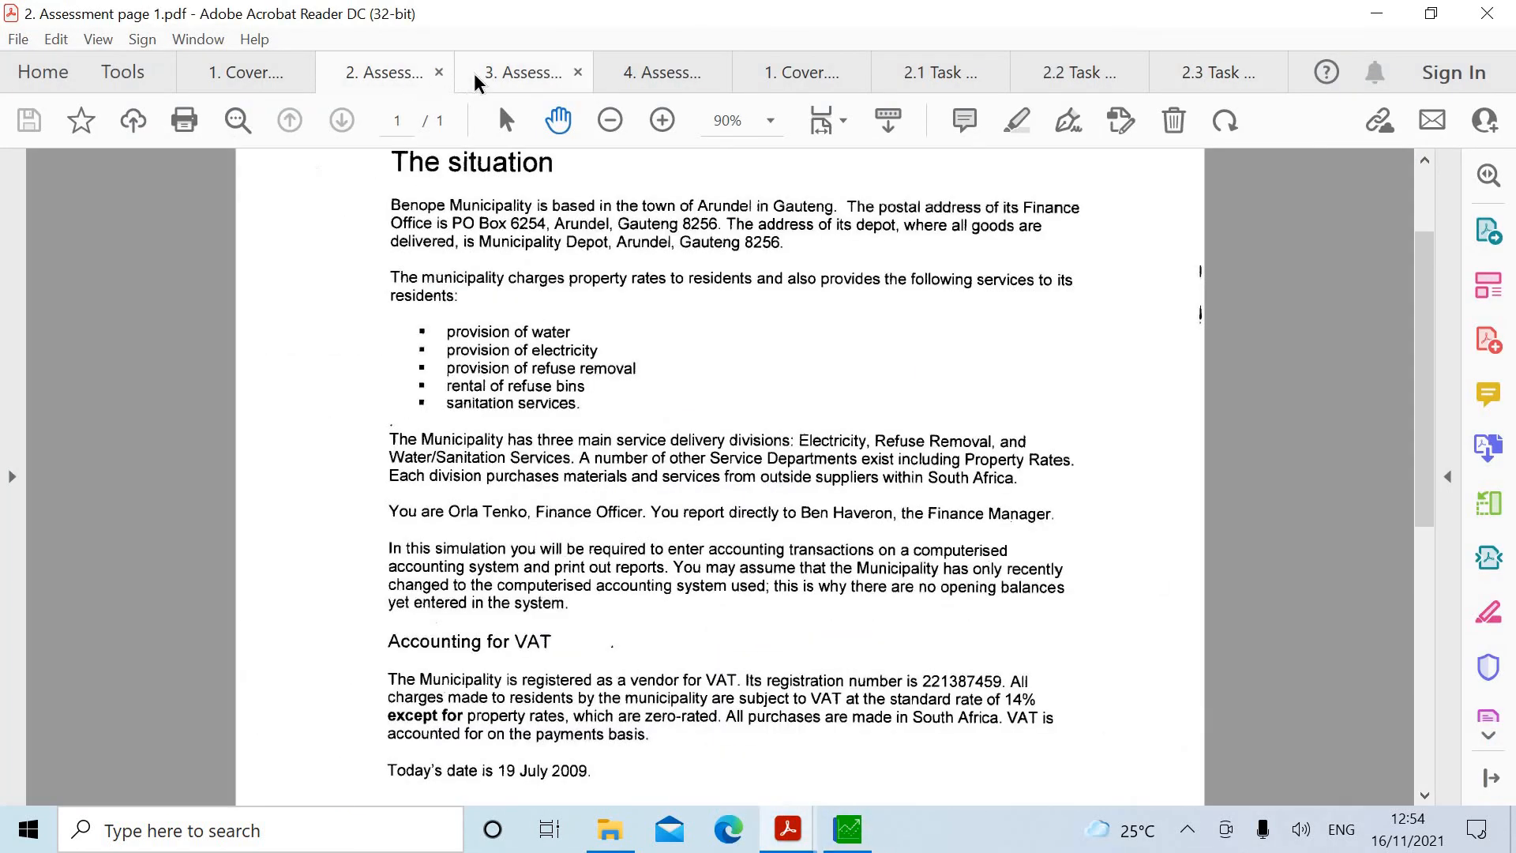
left_click(475, 76)
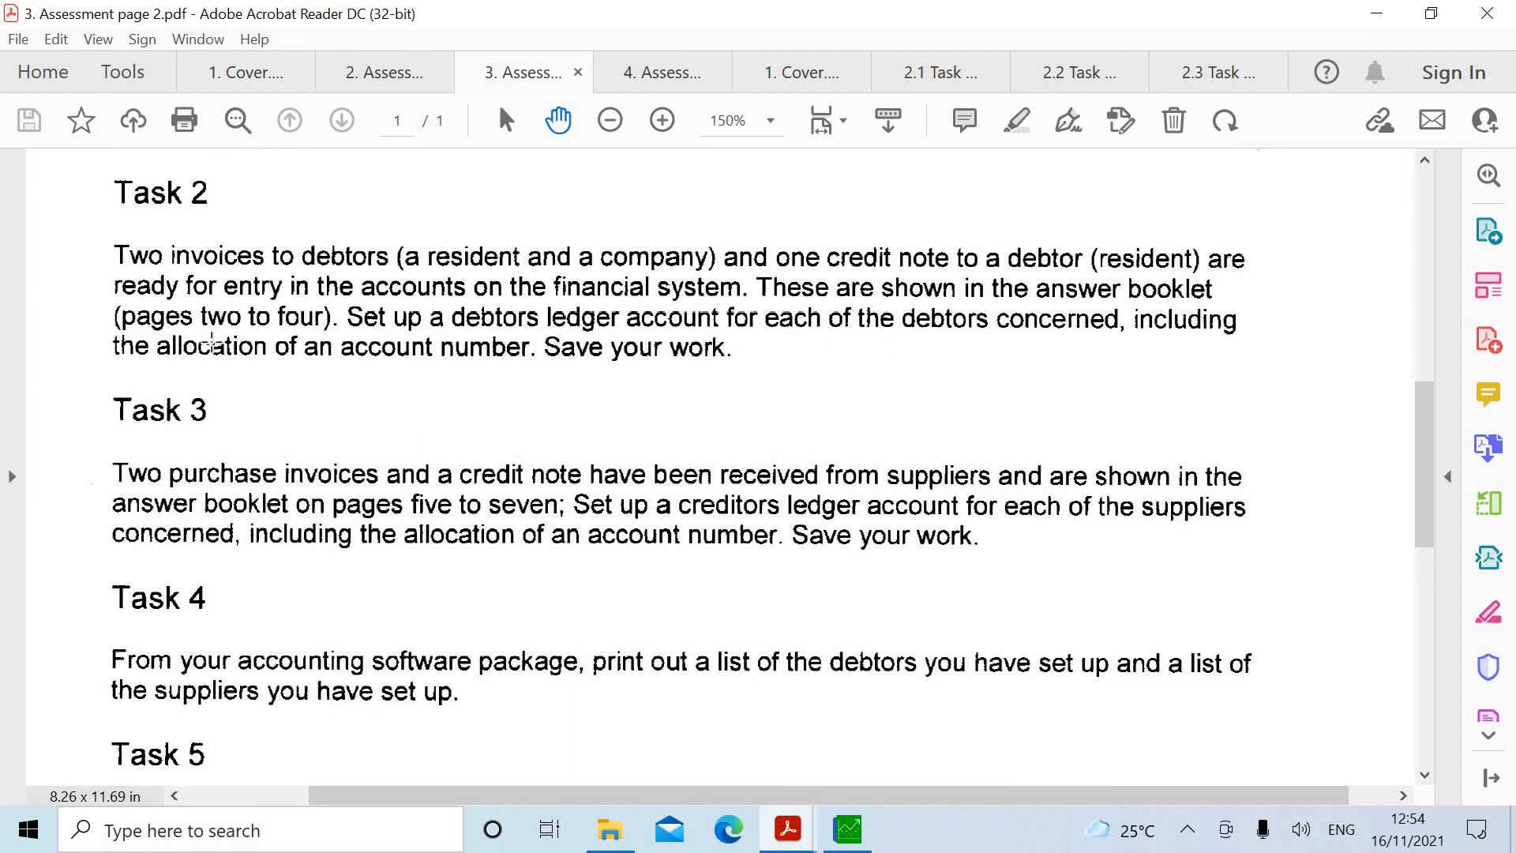
left_click(944, 73)
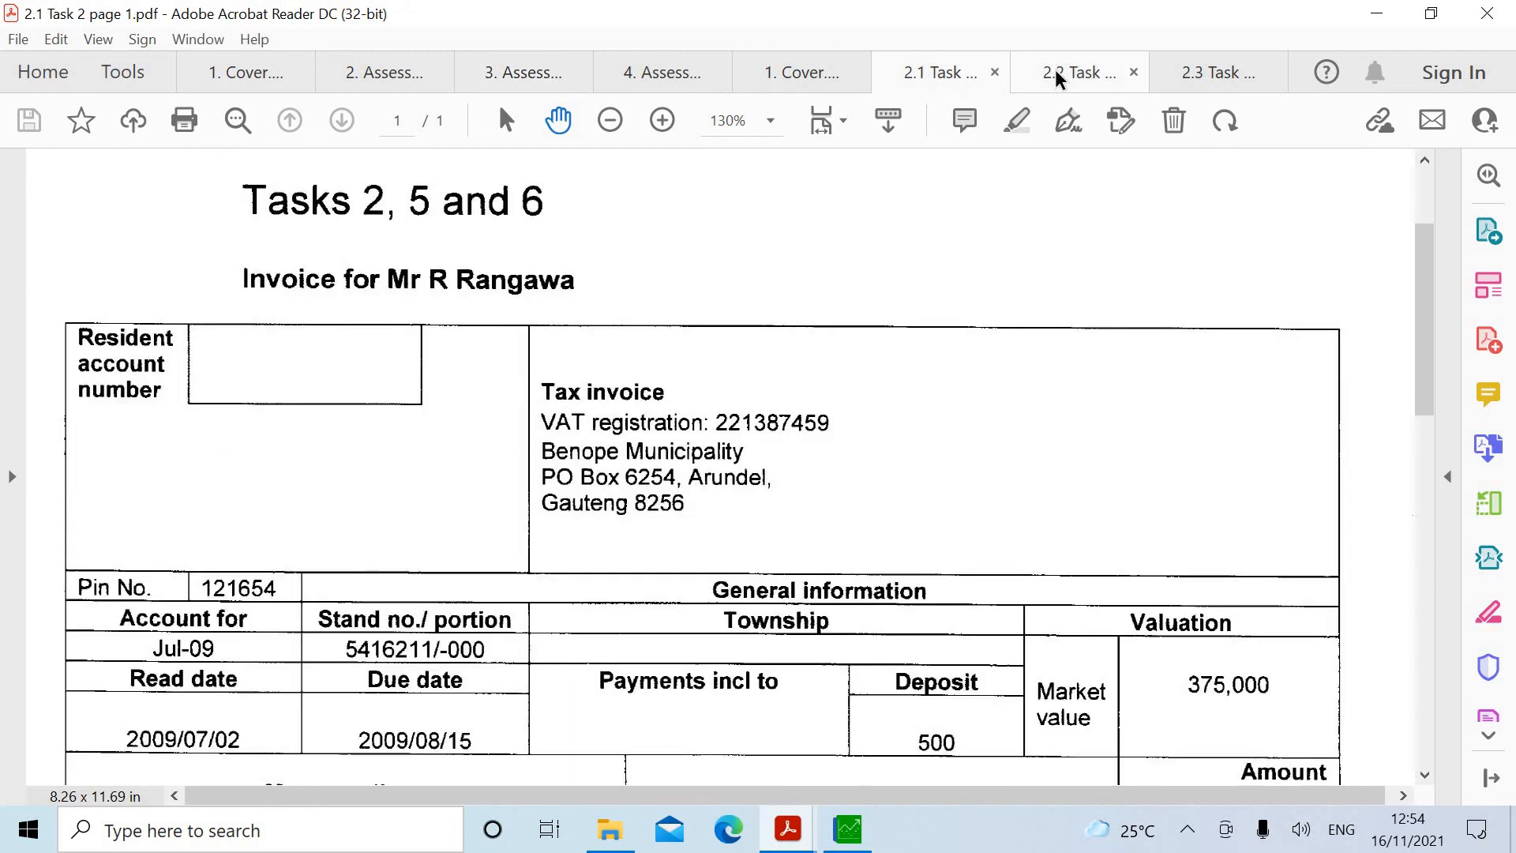
left_click(1062, 75)
left_click(1176, 70)
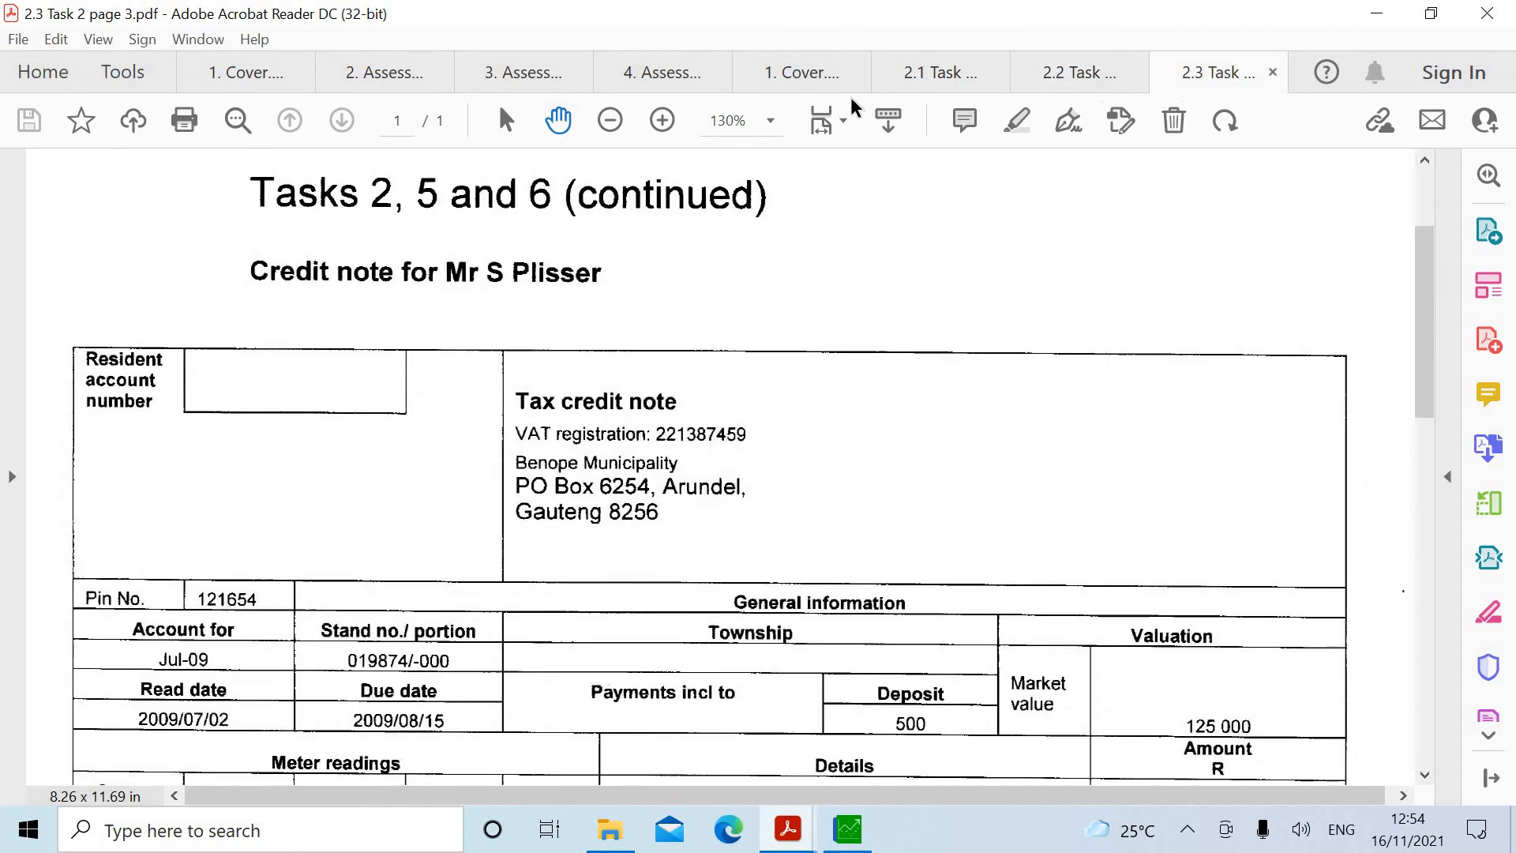
left_click(572, 79)
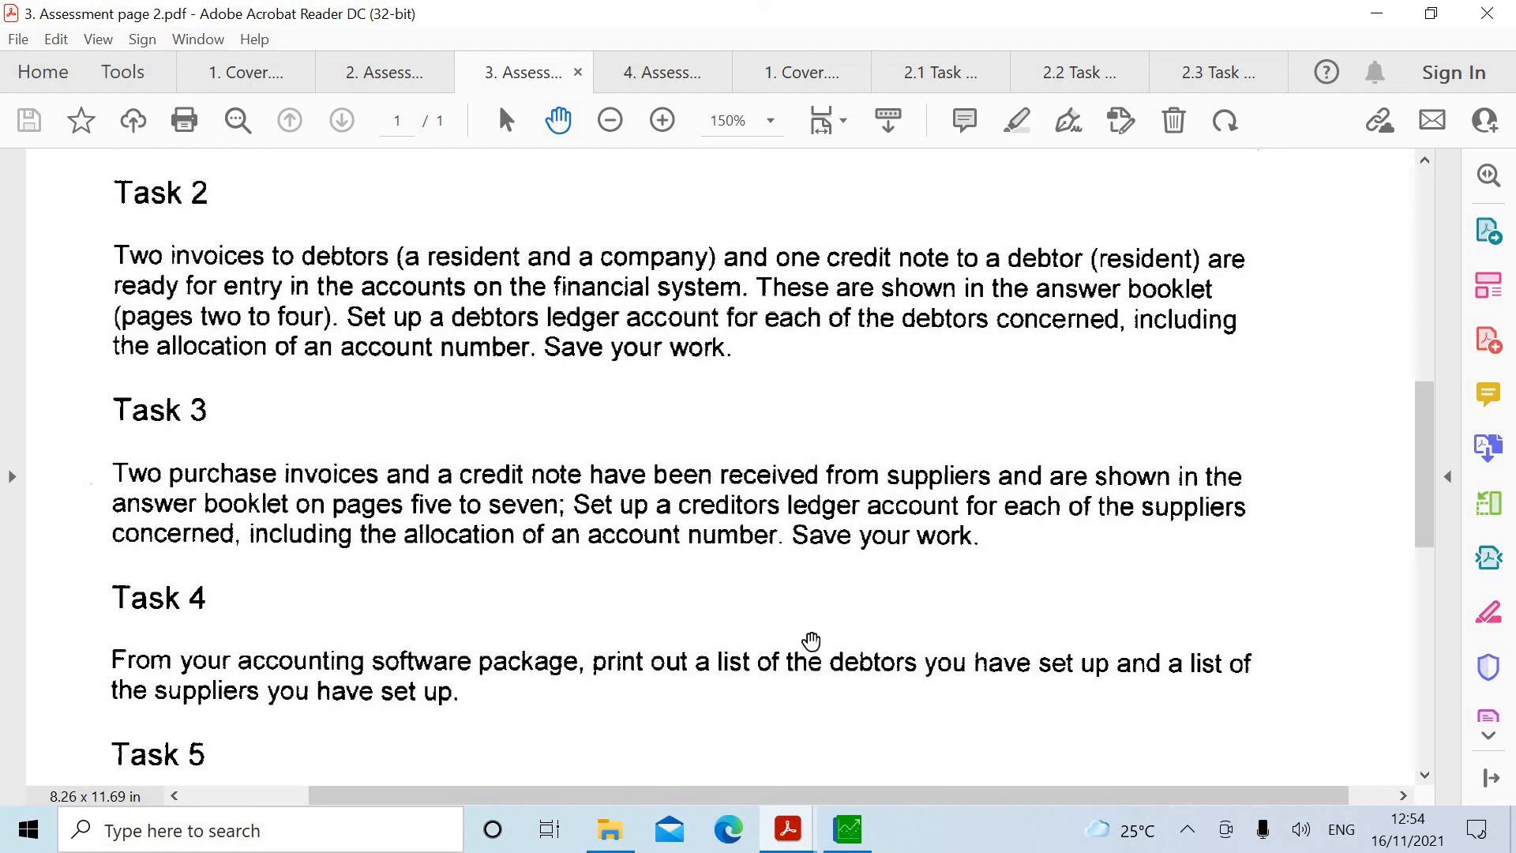
Return to Sage 50c Pastel Partner and display the list of customers to check the debtor accounts.
left_click(846, 835)
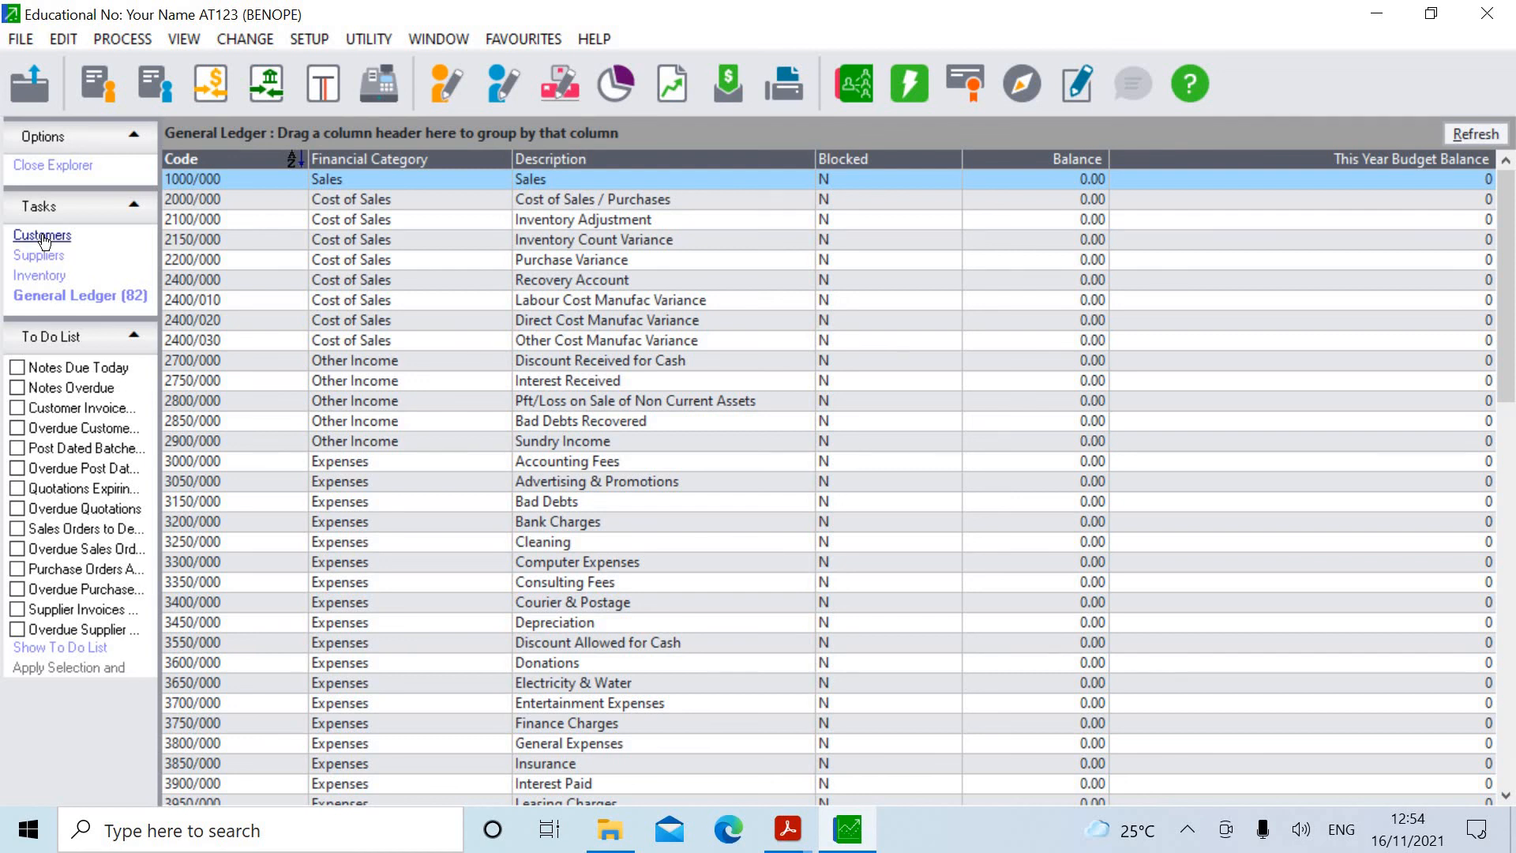
left_click(42, 236)
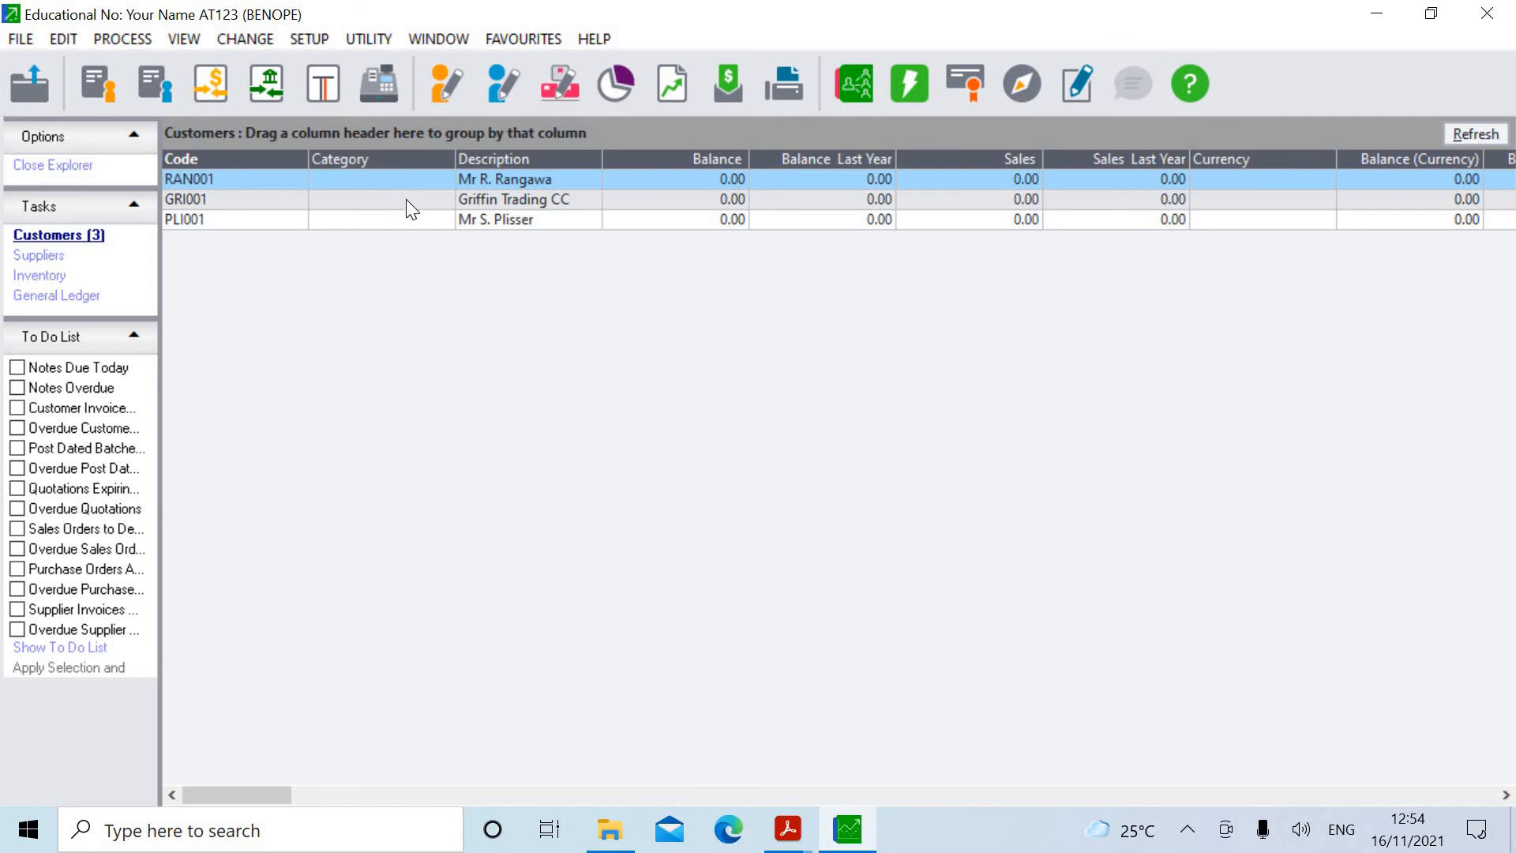
left_click(1185, 833)
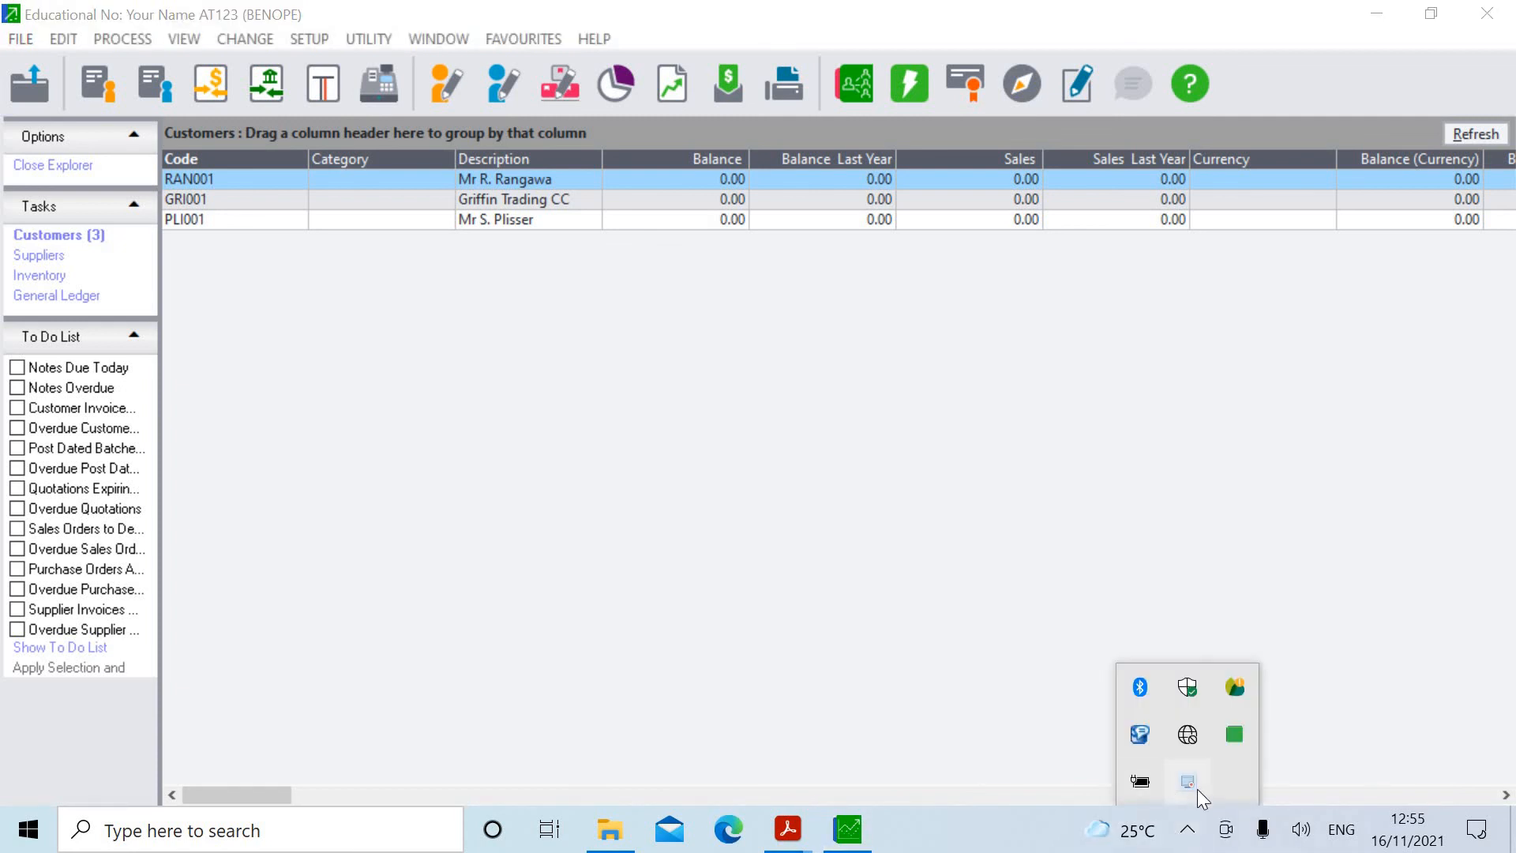